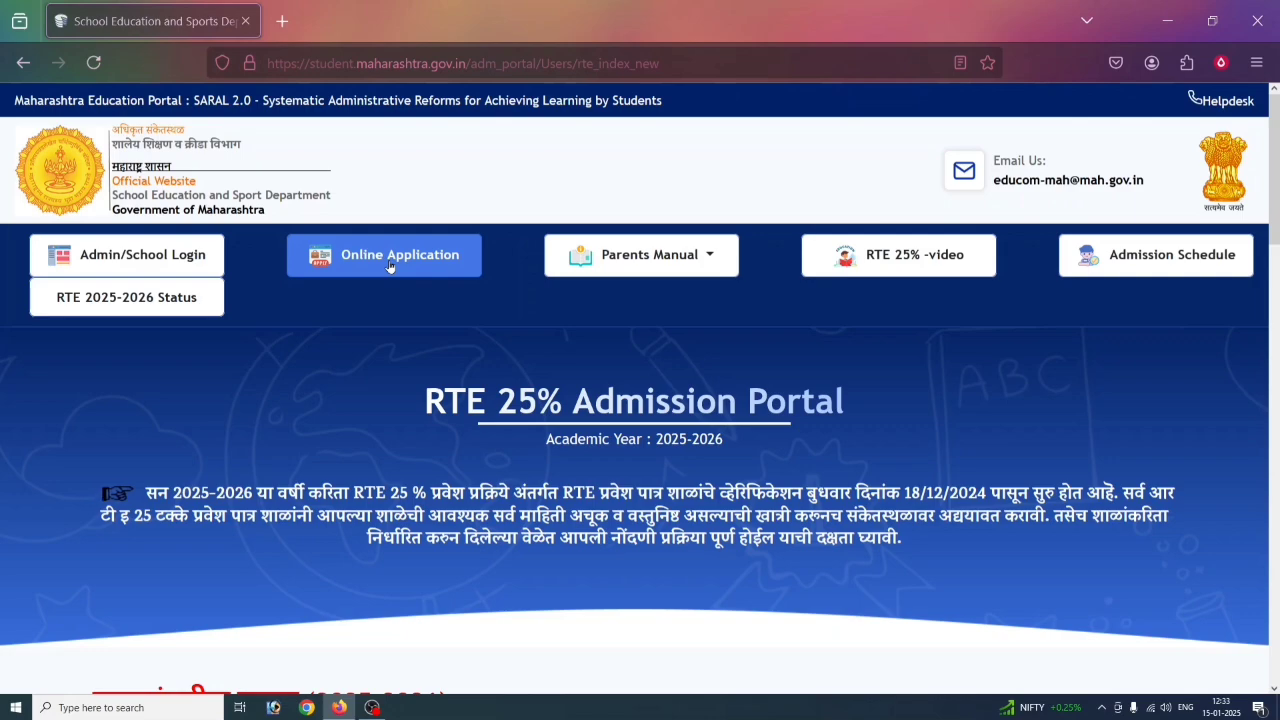
- Read the 2025-2026 instructions for parents and look over the document and list links below them
{"action": "scroll", "coordinate": [354, 371], "scroll_direction": "down", "scroll_amount": 3}
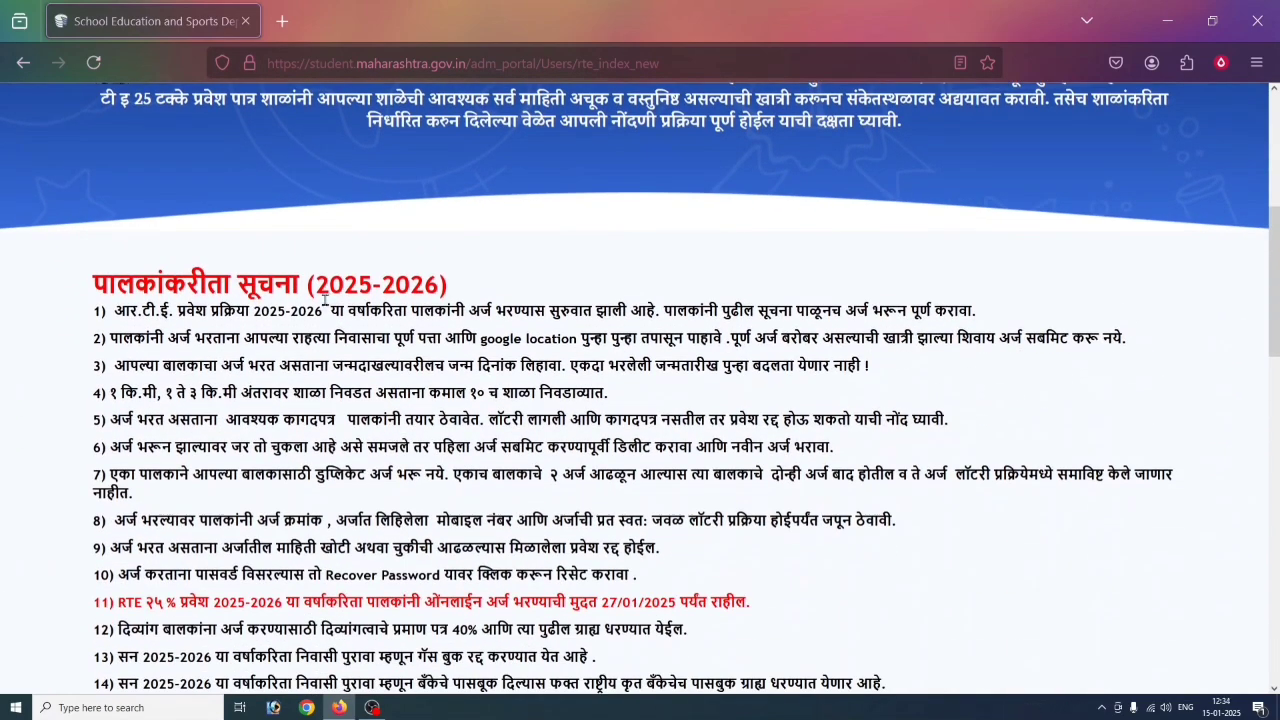
{"action": "scroll", "coordinate": [292, 314], "scroll_direction": "down", "scroll_amount": 1}
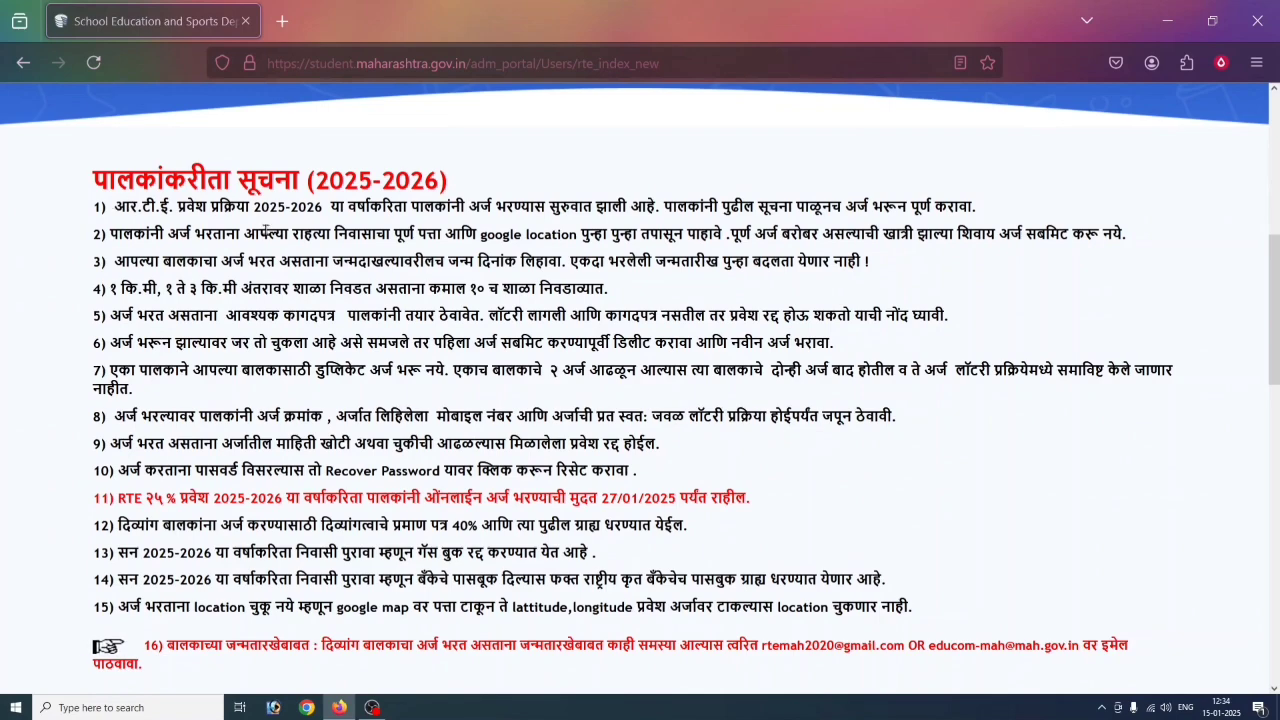
{"action": "scroll", "coordinate": [105, 508], "scroll_direction": "down", "scroll_amount": 1}
{"action": "scroll", "coordinate": [105, 508], "scroll_direction": "down", "scroll_amount": 1}
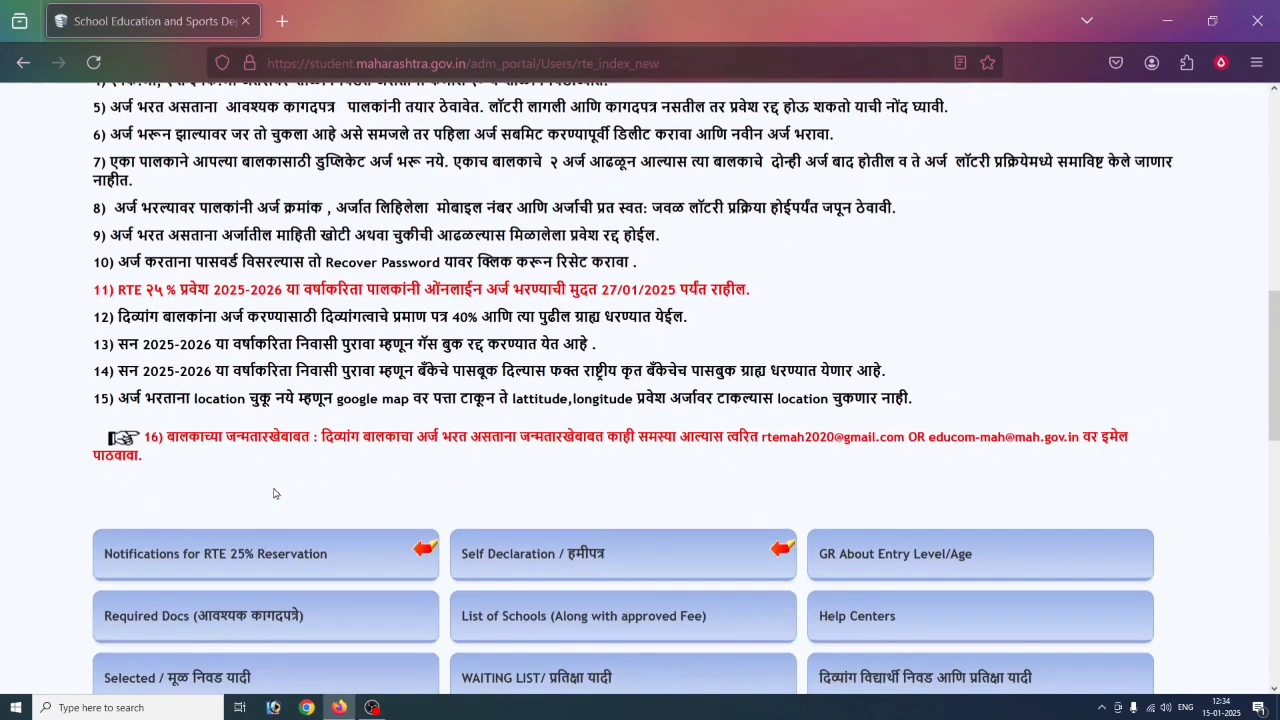
{"action": "scroll", "coordinate": [105, 508], "scroll_direction": "up", "scroll_amount": 2}
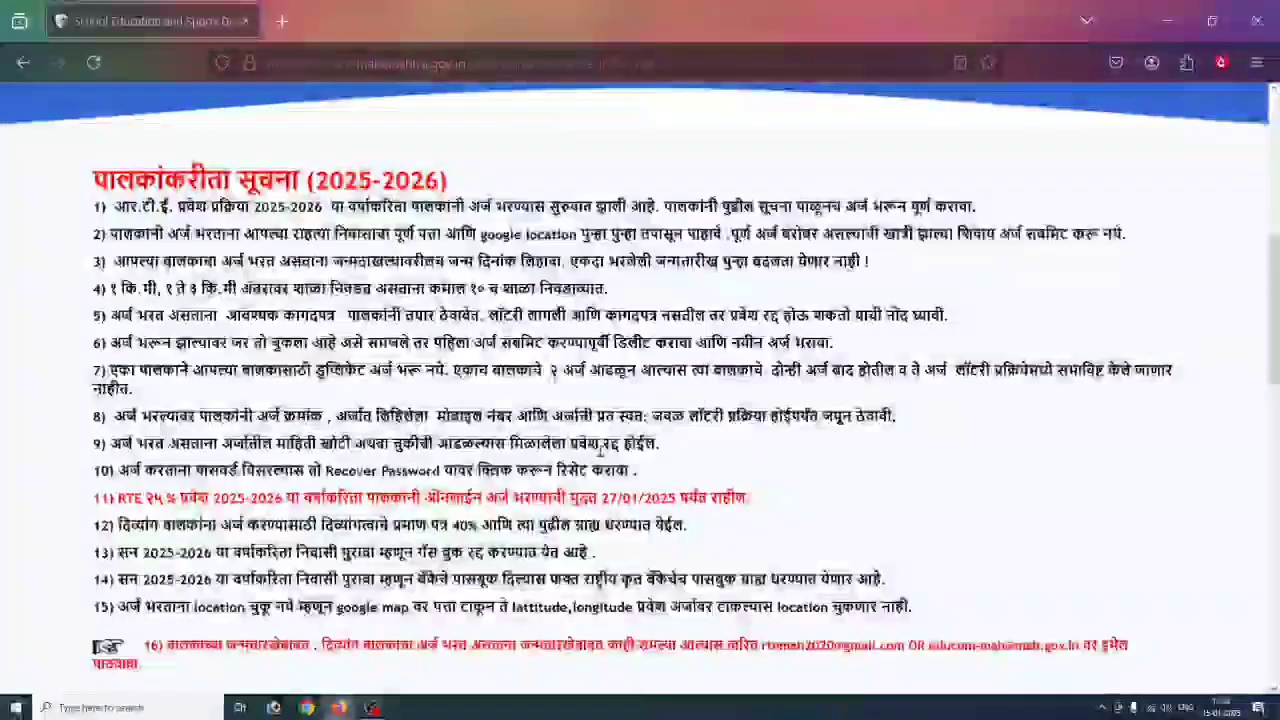
{"action": "scroll", "coordinate": [308, 495], "scroll_direction": "down", "scroll_amount": 2}
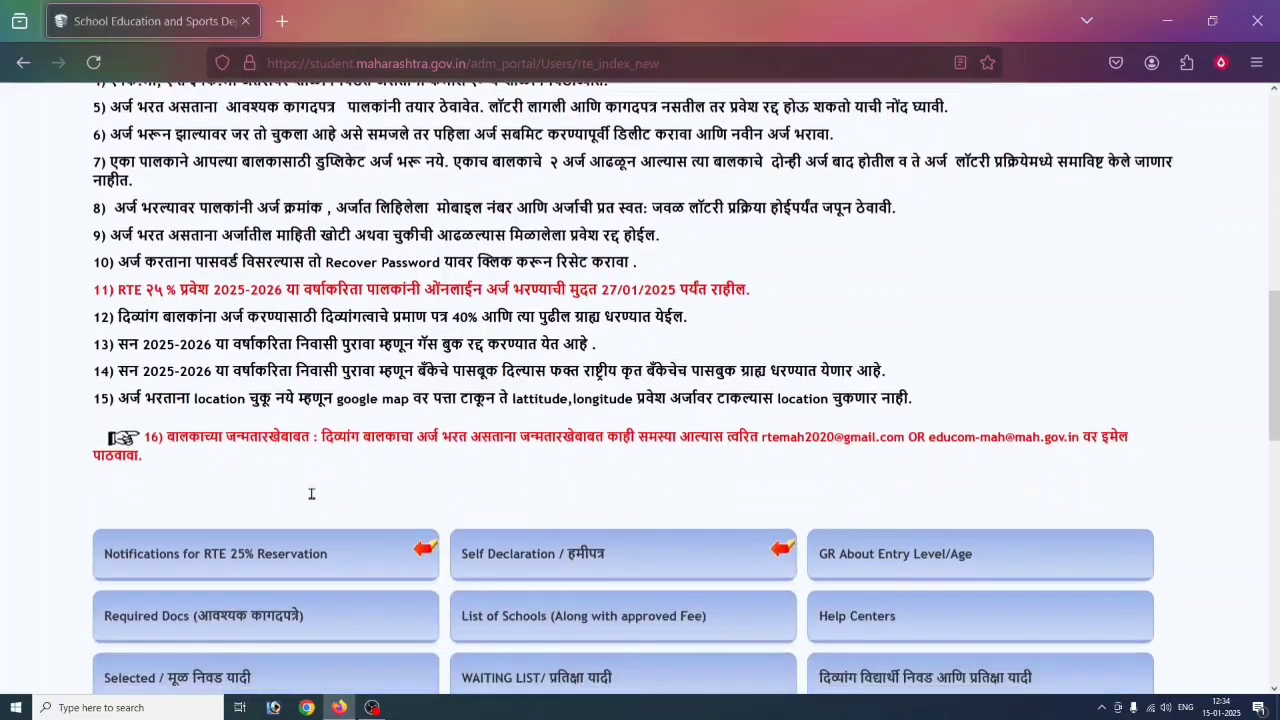
{"action": "scroll", "coordinate": [311, 499], "scroll_direction": "down", "scroll_amount": 3}
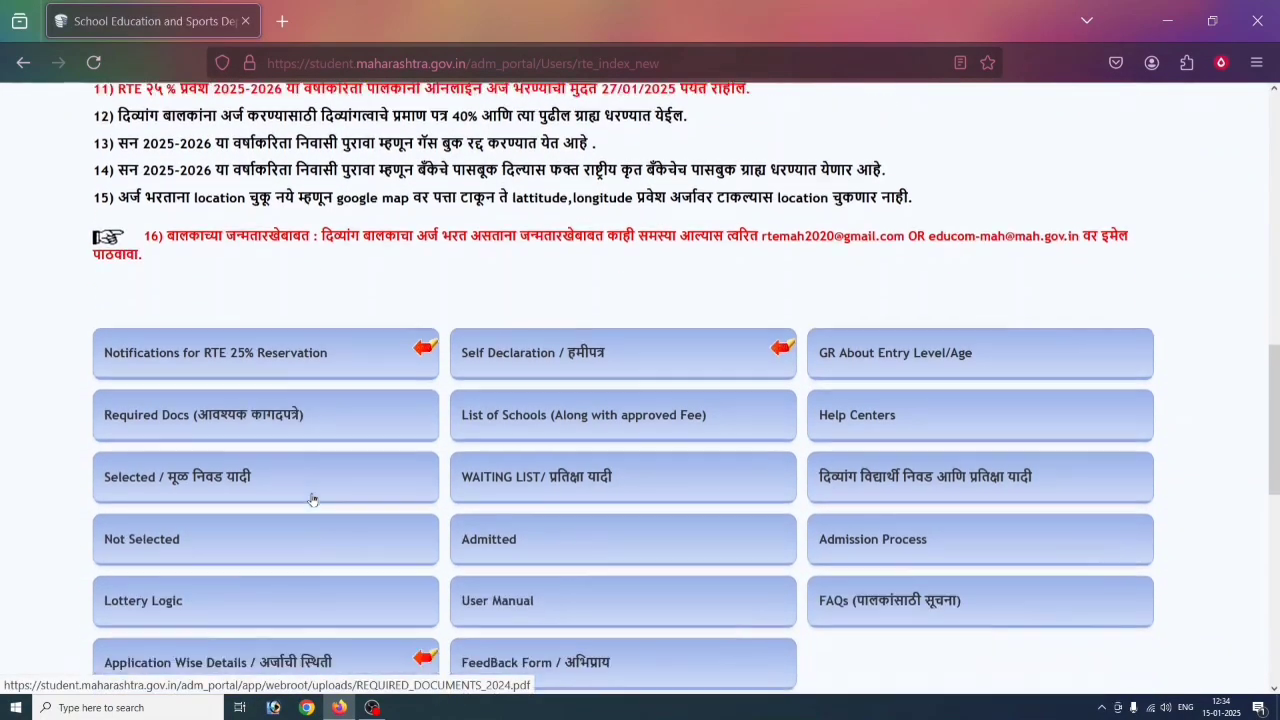
{"action": "scroll", "coordinate": [311, 499], "scroll_direction": "up", "scroll_amount": 6}
{"action": "scroll", "coordinate": [311, 499], "scroll_direction": "up", "scroll_amount": 4}
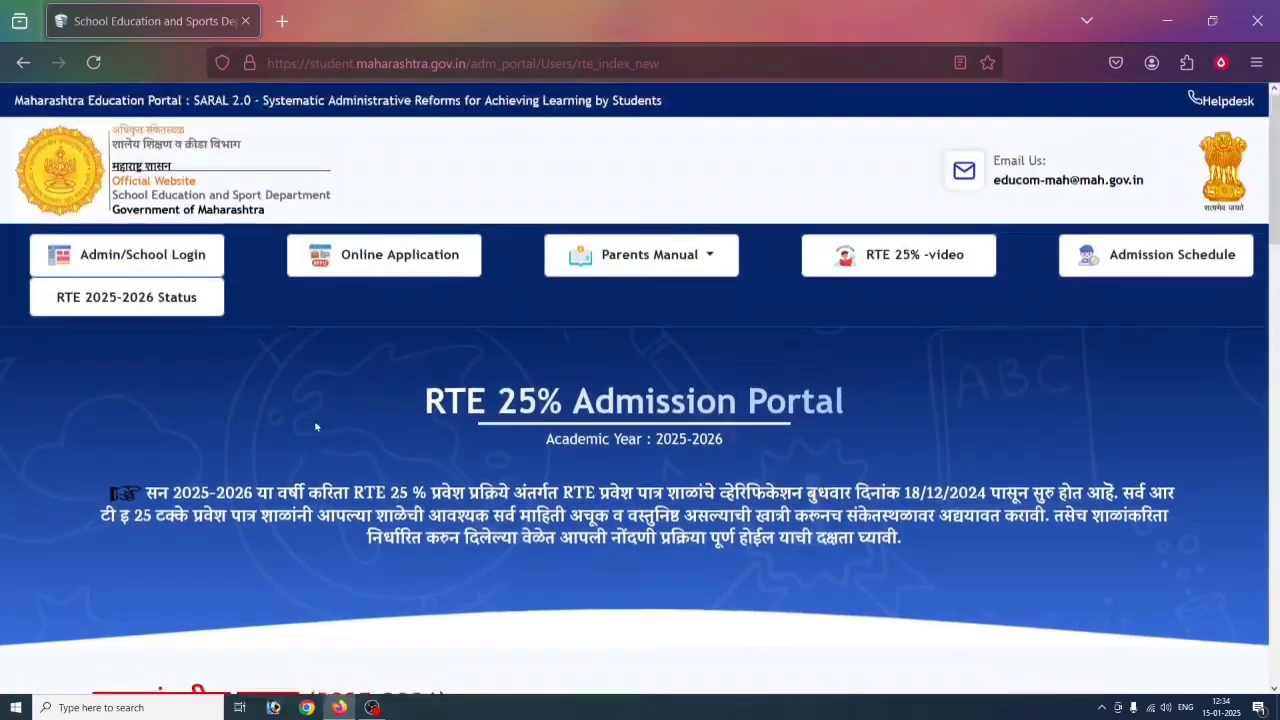
- Open a new registration form for the online application and set the district to Pune
{"action": "left_click", "coordinate": [385, 254]}
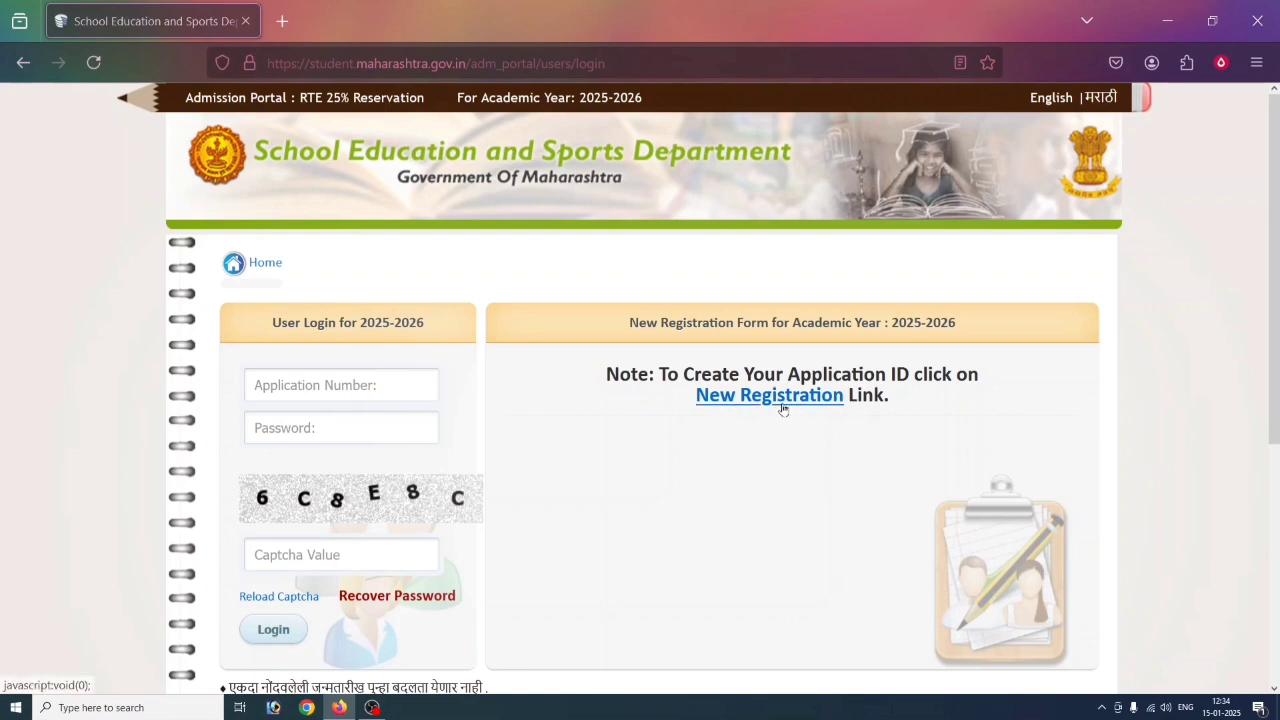
{"action": "left_click", "coordinate": [752, 399]}
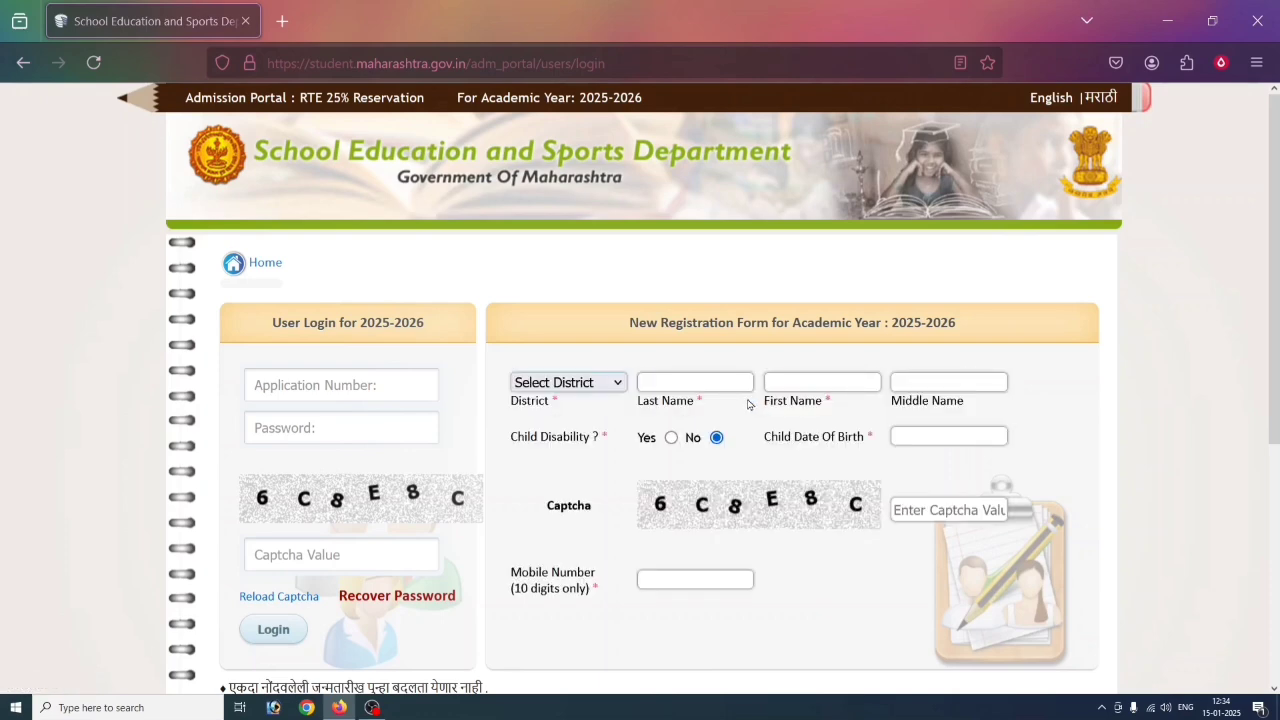
{"action": "left_click", "coordinate": [576, 386]}
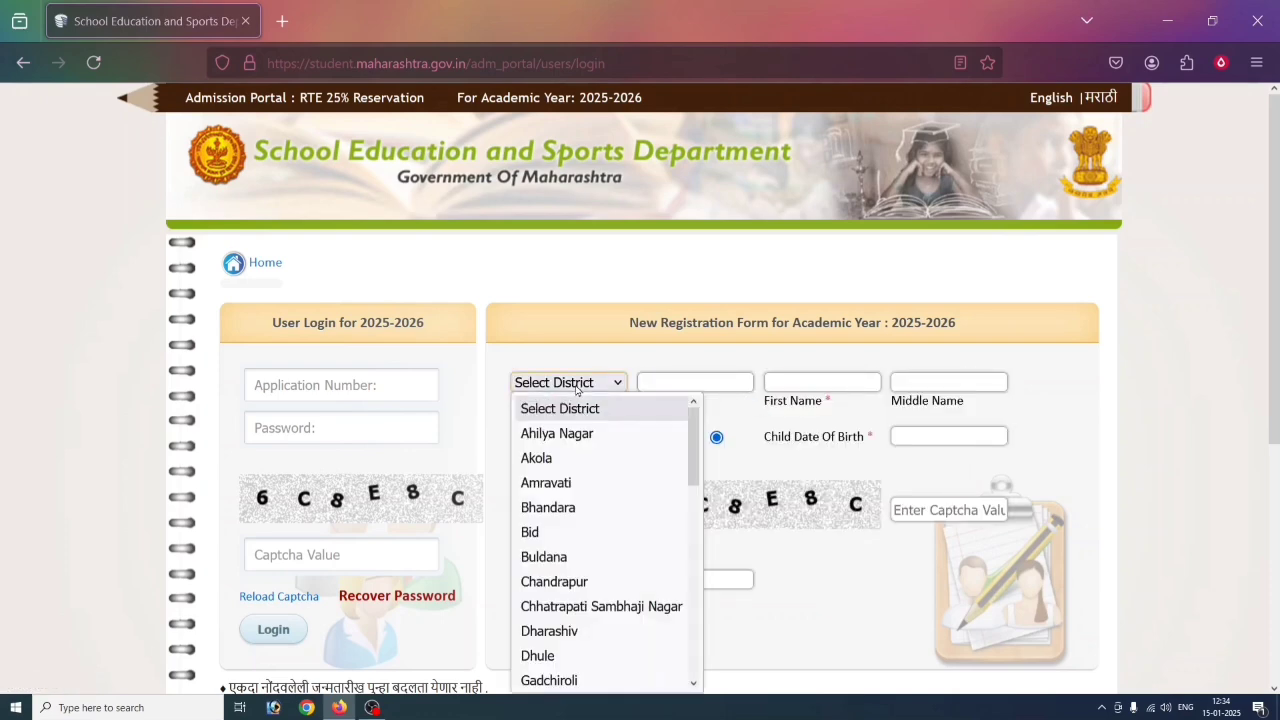
{"action": "key", "text": "p"}
{"action": "key", "text": "p"}
{"action": "key", "text": "p"}
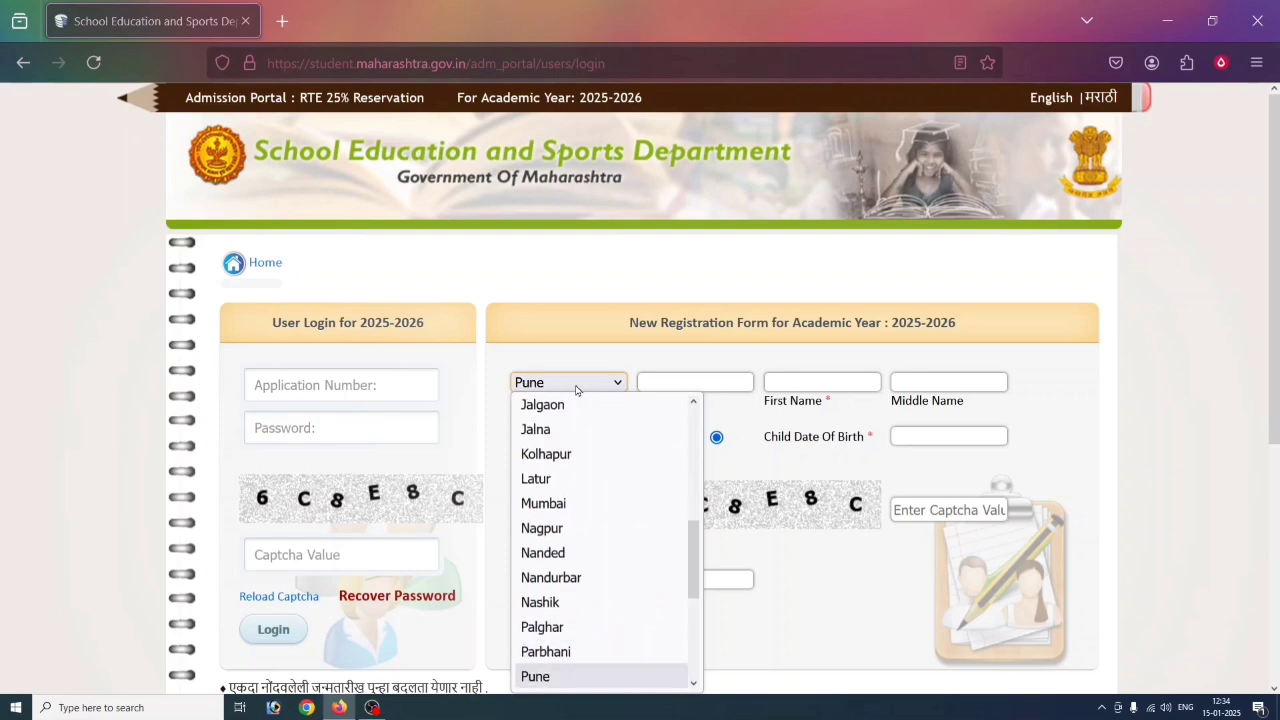
{"action": "key", "text": "Return"}
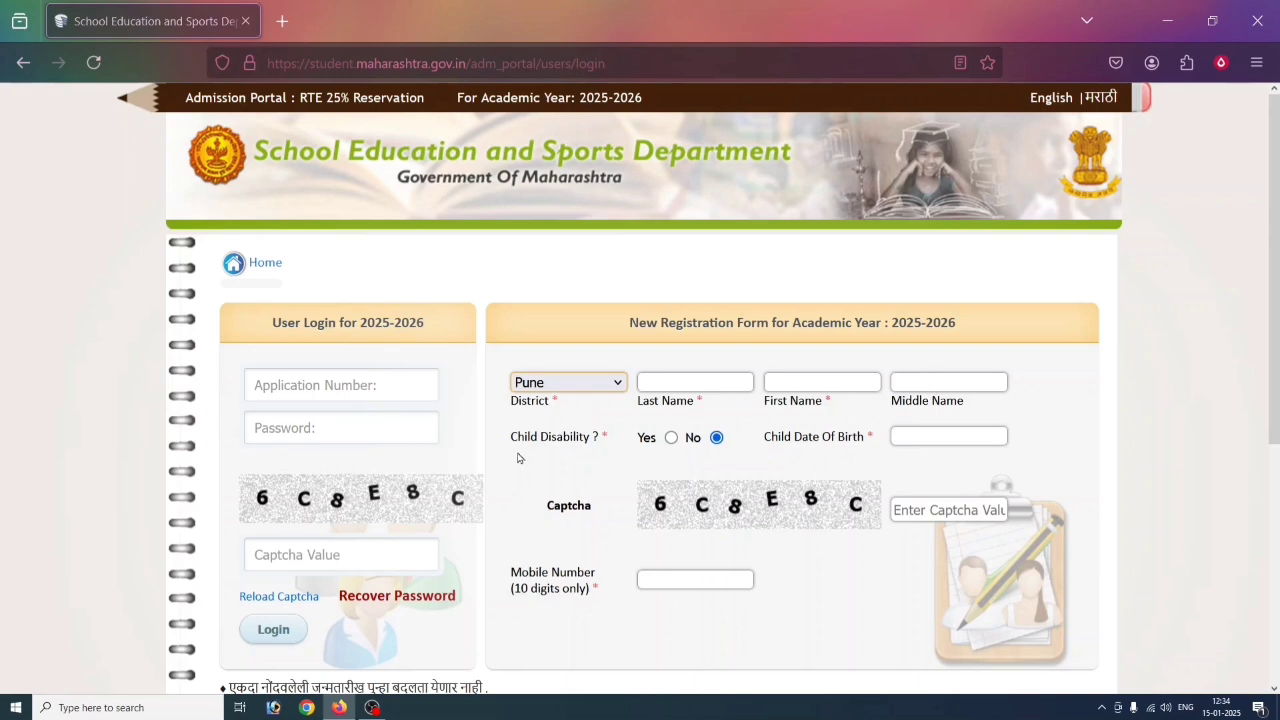
- Set child disability to No, fill in the child's full name, date of birth, captcha and mobile number, and submit the registration
{"action": "left_click", "coordinate": [671, 439]}
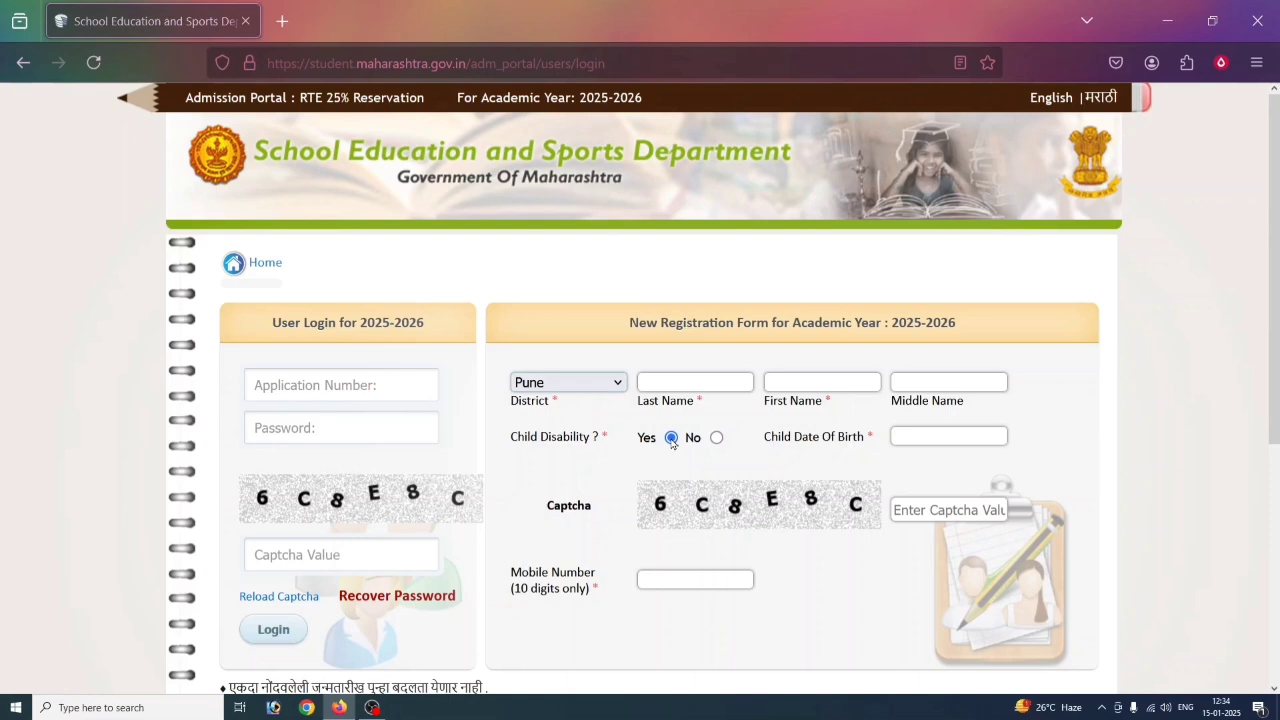
{"action": "left_click", "coordinate": [716, 439]}
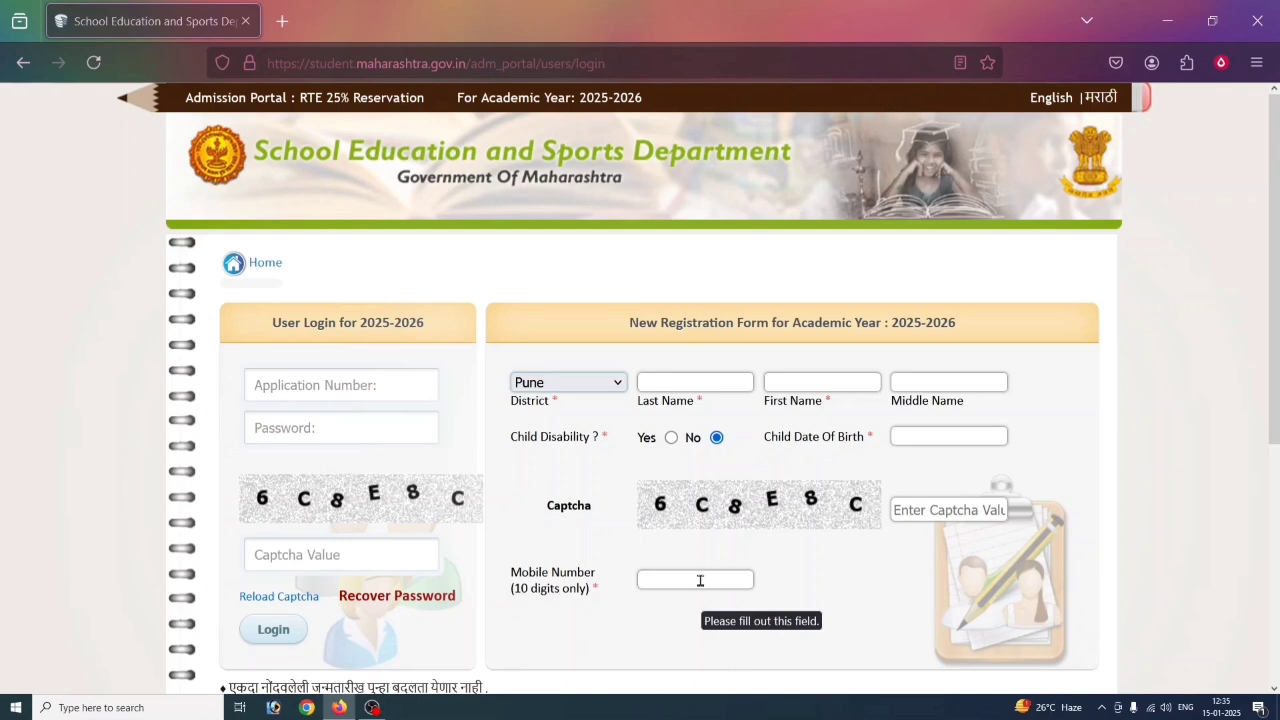
{"action": "scroll", "coordinate": [700, 580], "scroll_direction": "down", "scroll_amount": 2}
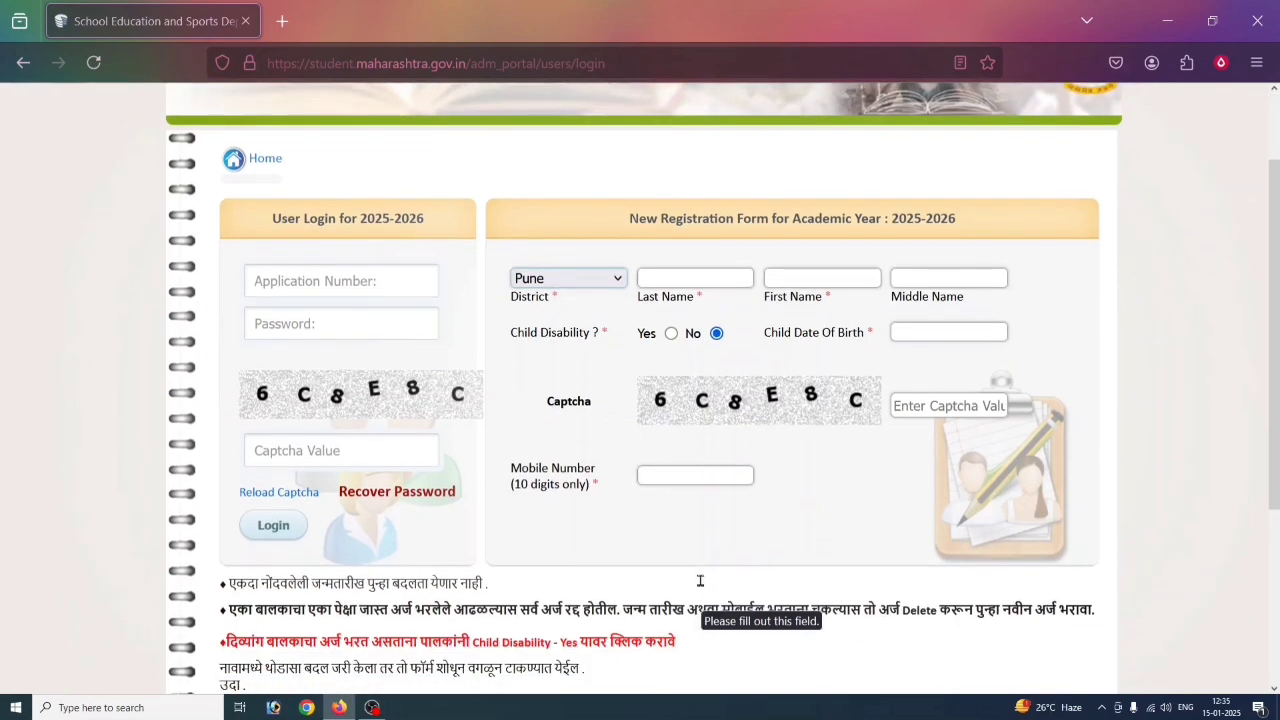
{"action": "scroll", "coordinate": [700, 580], "scroll_direction": "up", "scroll_amount": 2}
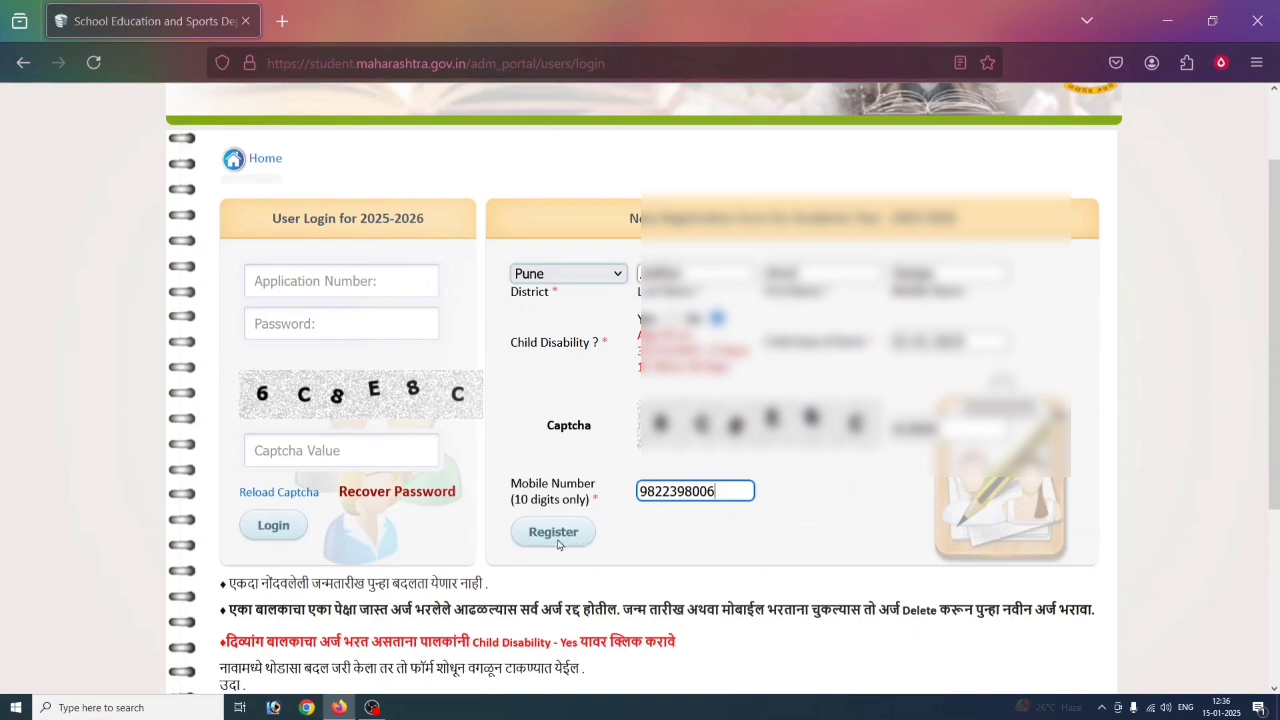
{"action": "scroll", "coordinate": [559, 545], "scroll_direction": "down", "scroll_amount": 1}
{"action": "scroll", "coordinate": [559, 545], "scroll_direction": "down", "scroll_amount": 1}
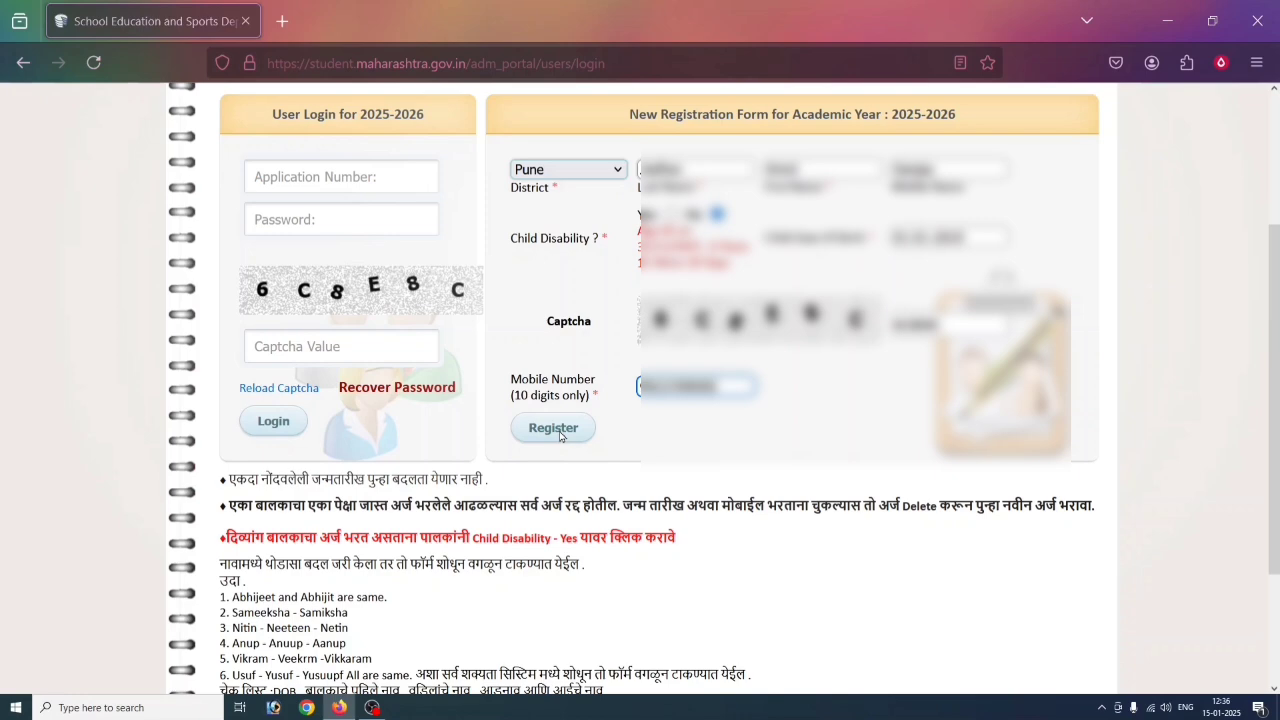
{"action": "left_click", "coordinate": [559, 435]}
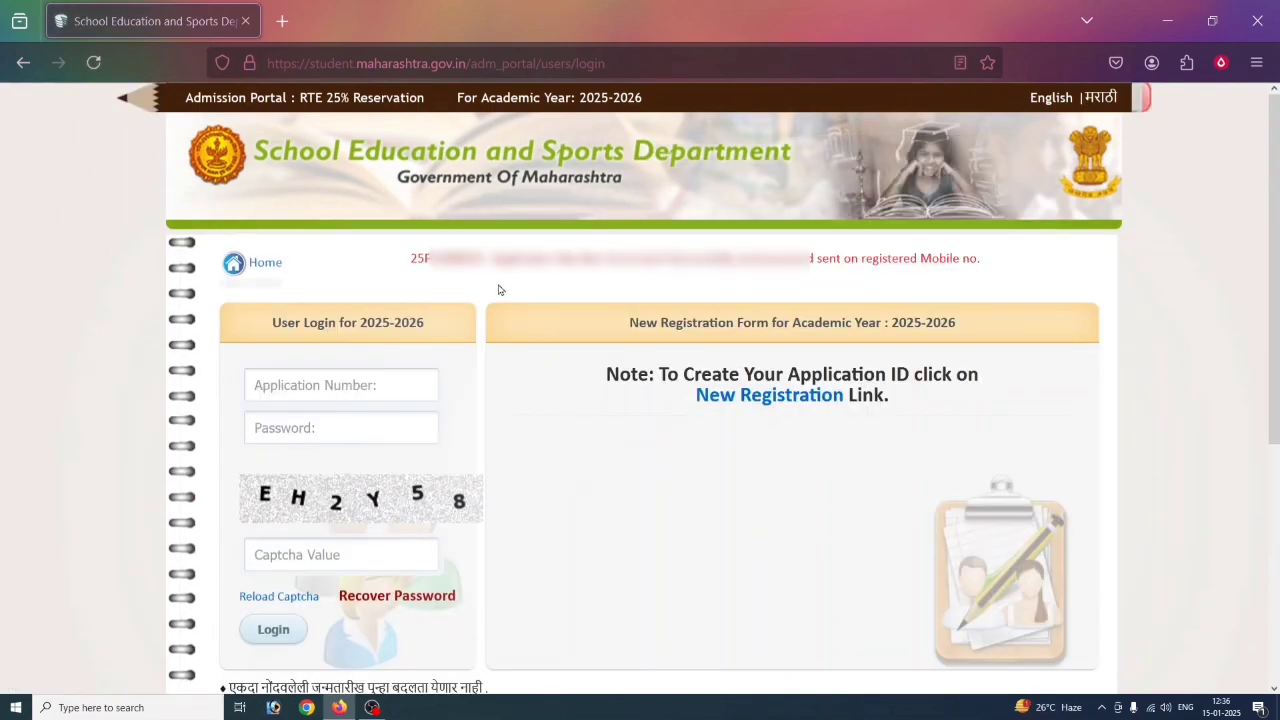
- Copy the new application number into the user login, enter the issued password and the captcha, and log in
{"action": "double_click", "coordinate": [440, 262]}
{"action": "left_click", "coordinate": [299, 385]}
{"action": "key", "text": "ctrl+v"}
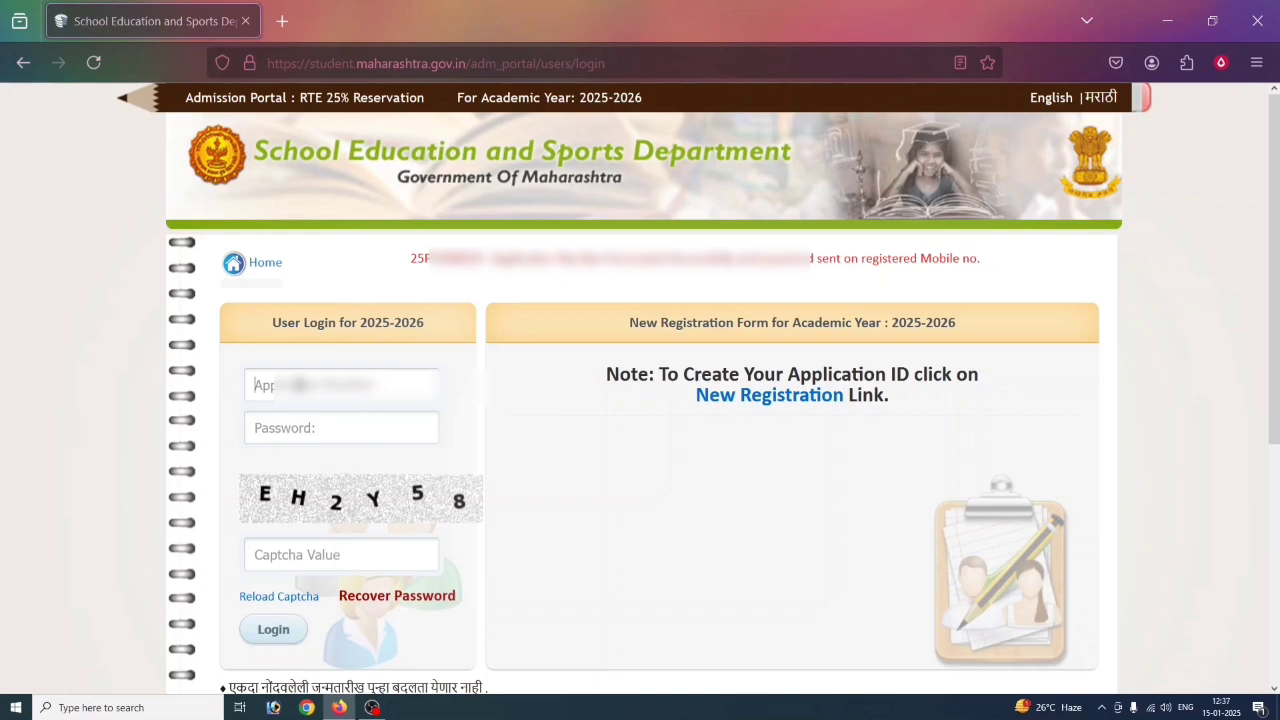
{"action": "key", "text": "ctrl+v"}
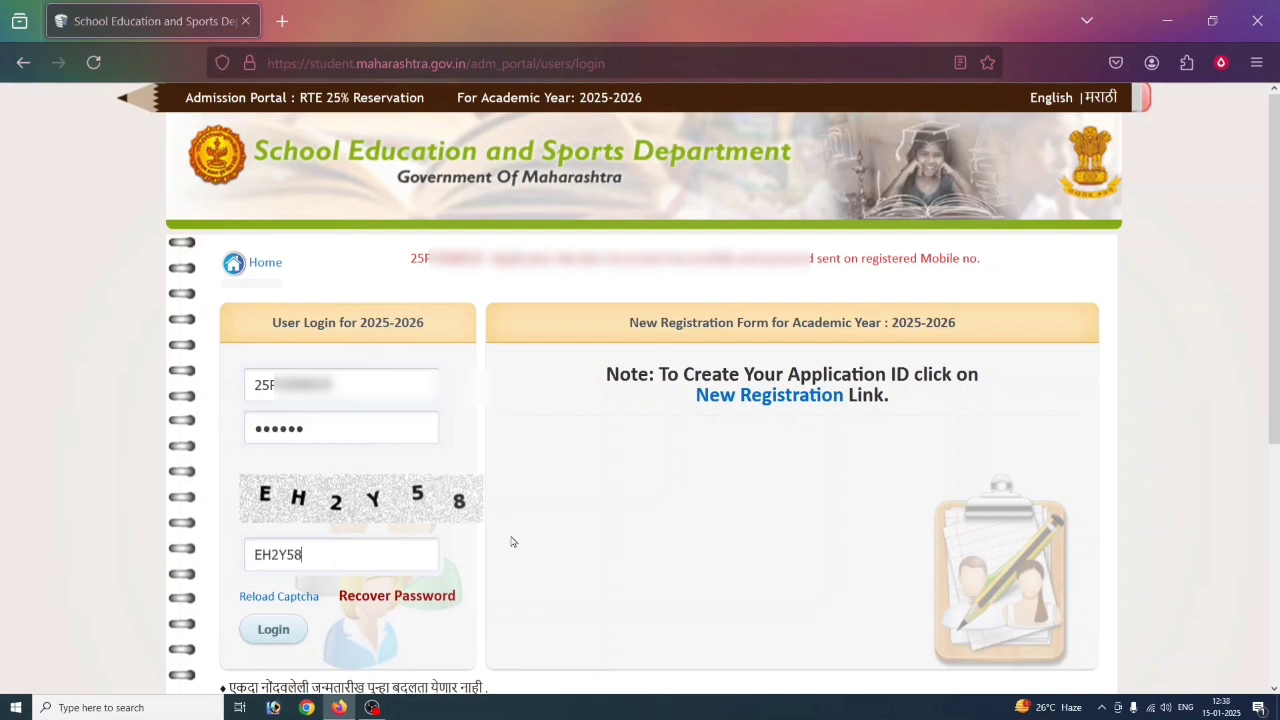
{"action": "left_click", "coordinate": [272, 632]}
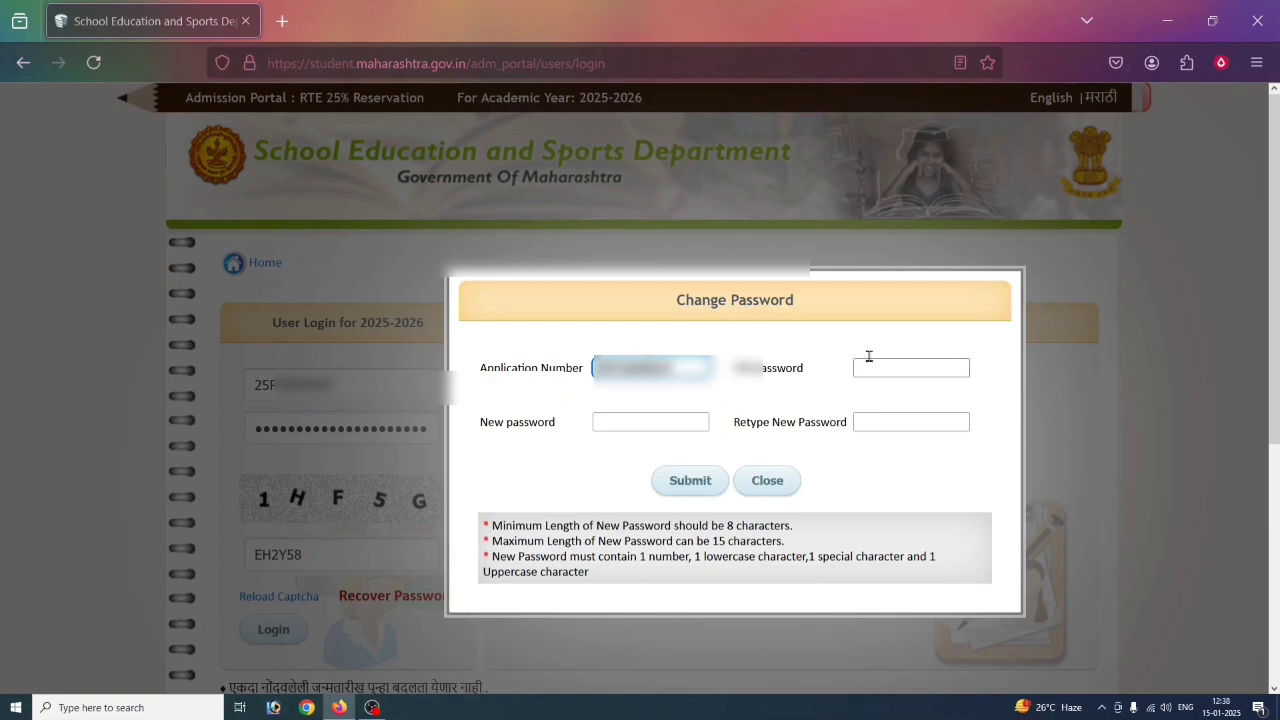
- Change the account password by entering the old password and the new password twice, and acknowledge the update
{"action": "left_click", "coordinate": [903, 368]}
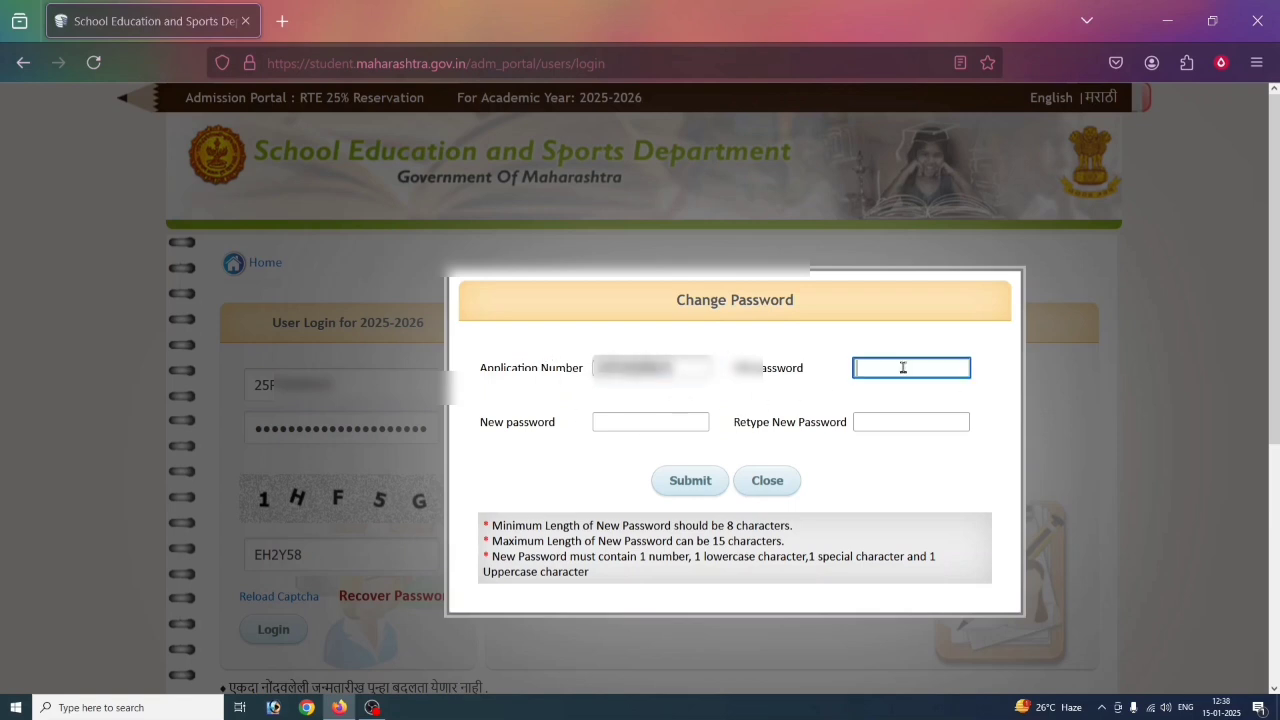
{"action": "key", "text": "ctrl+v"}
{"action": "left_click", "coordinate": [612, 425]}
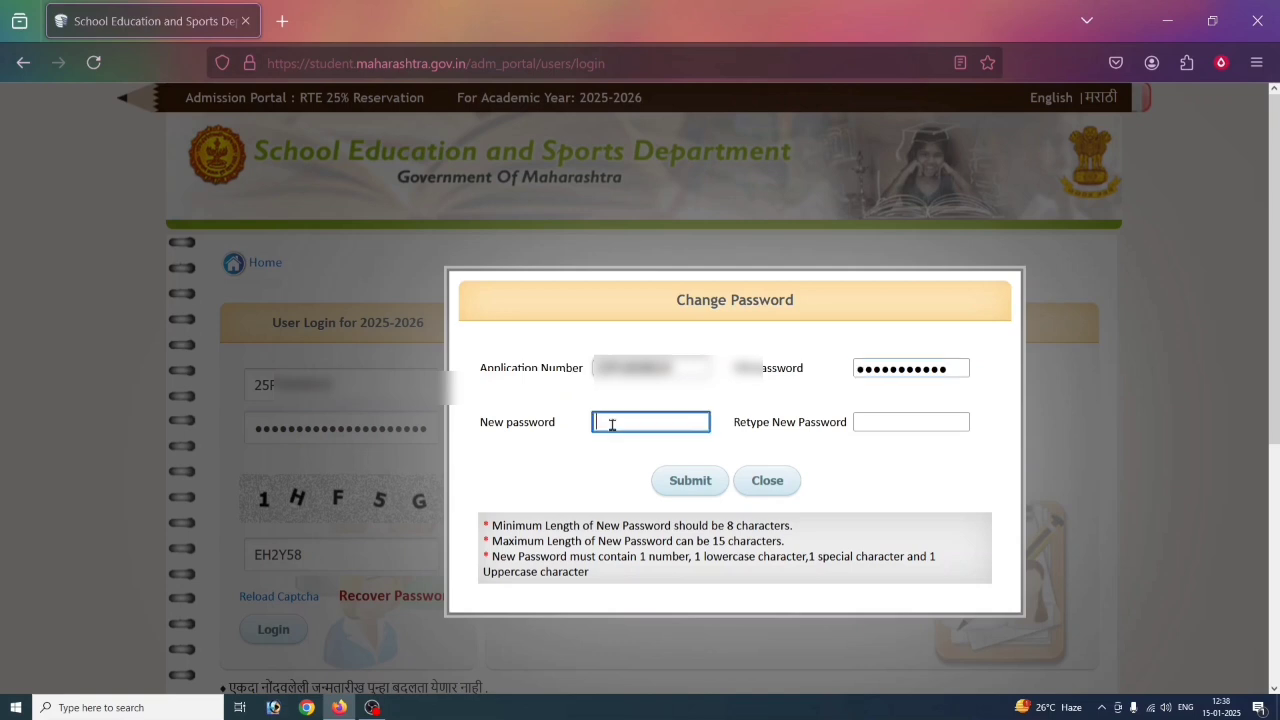
{"action": "type", "text": "•••••••••"}
{"action": "left_click", "coordinate": [897, 414]}
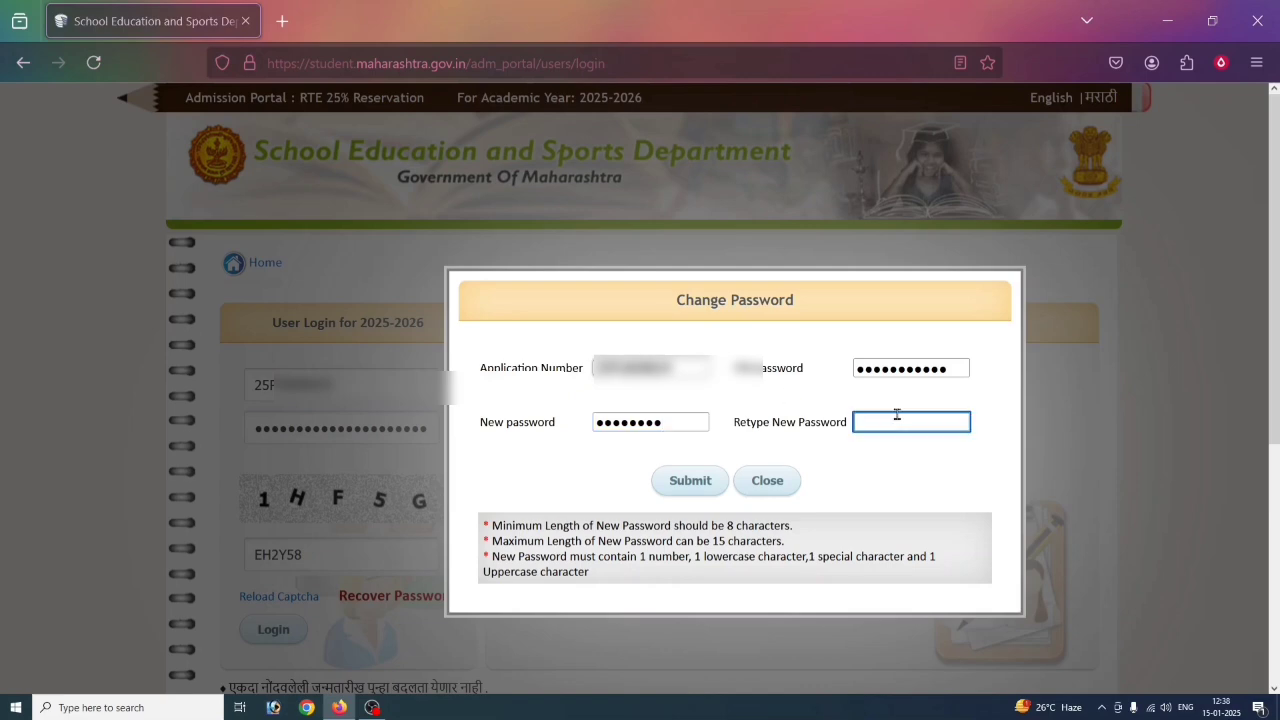
{"action": "type", "text": "••••••••"}
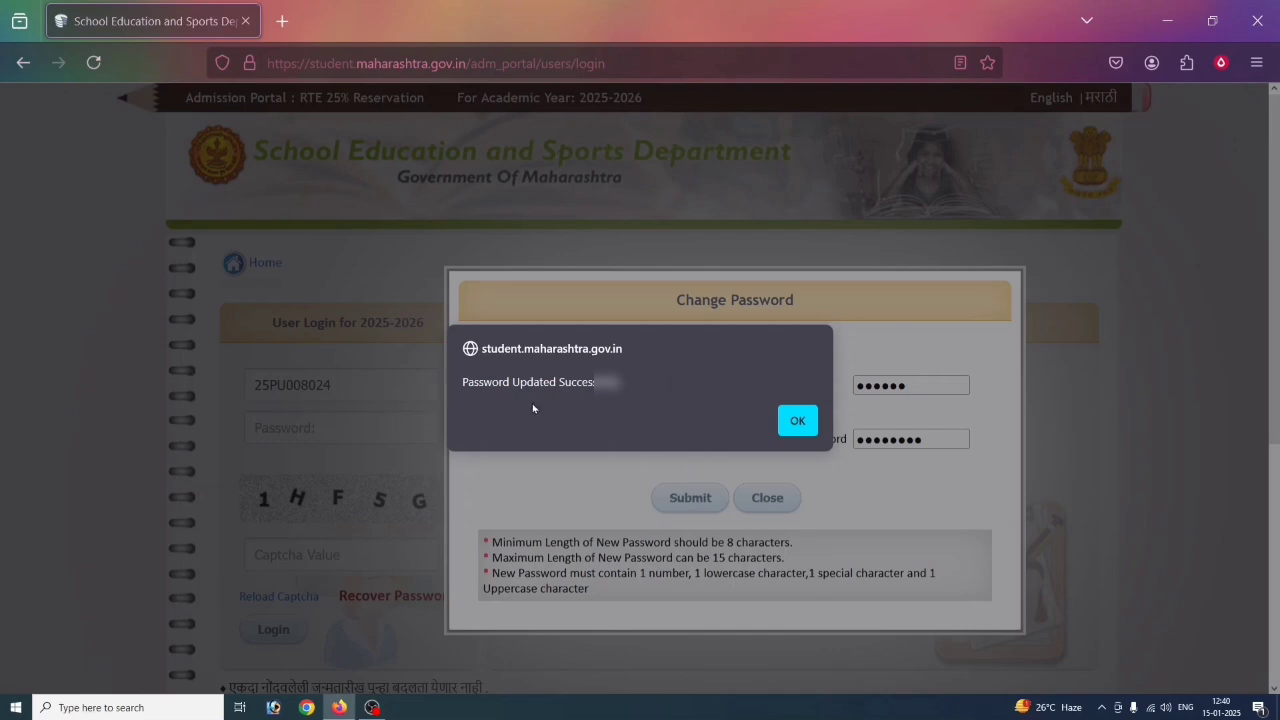
{"action": "left_click", "coordinate": [797, 421]}
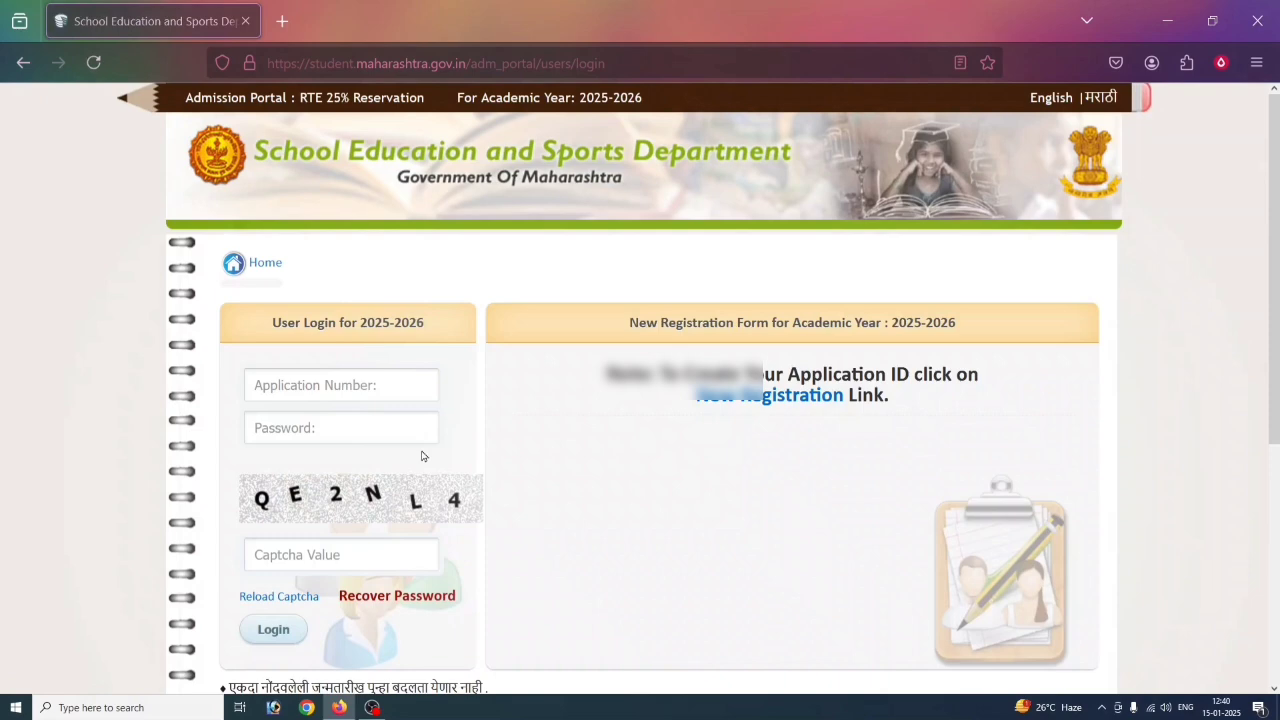
- Log in again with the application number, the new account password and the captcha
{"action": "left_click", "coordinate": [315, 385]}
{"action": "key", "text": "ctrl+v"}
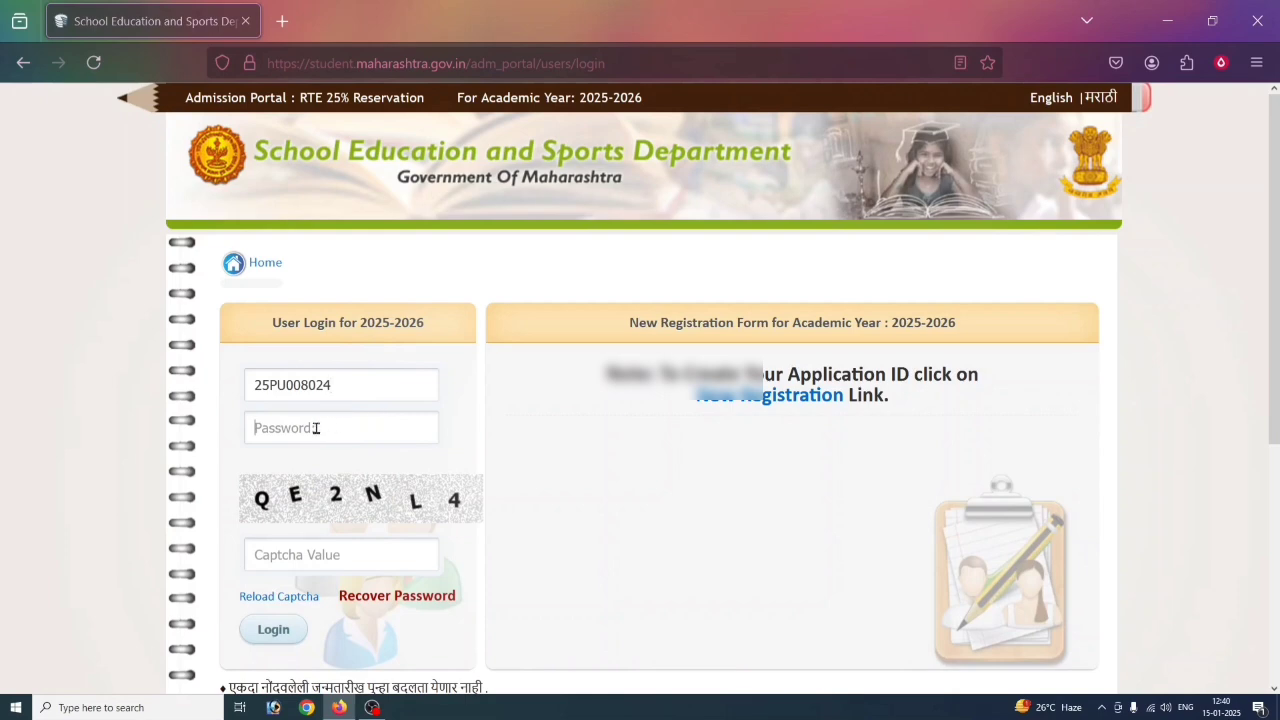
{"action": "type", "text": "•"}
{"action": "left_click", "coordinate": [294, 551]}
{"action": "type", "text": "QE2NL4"}
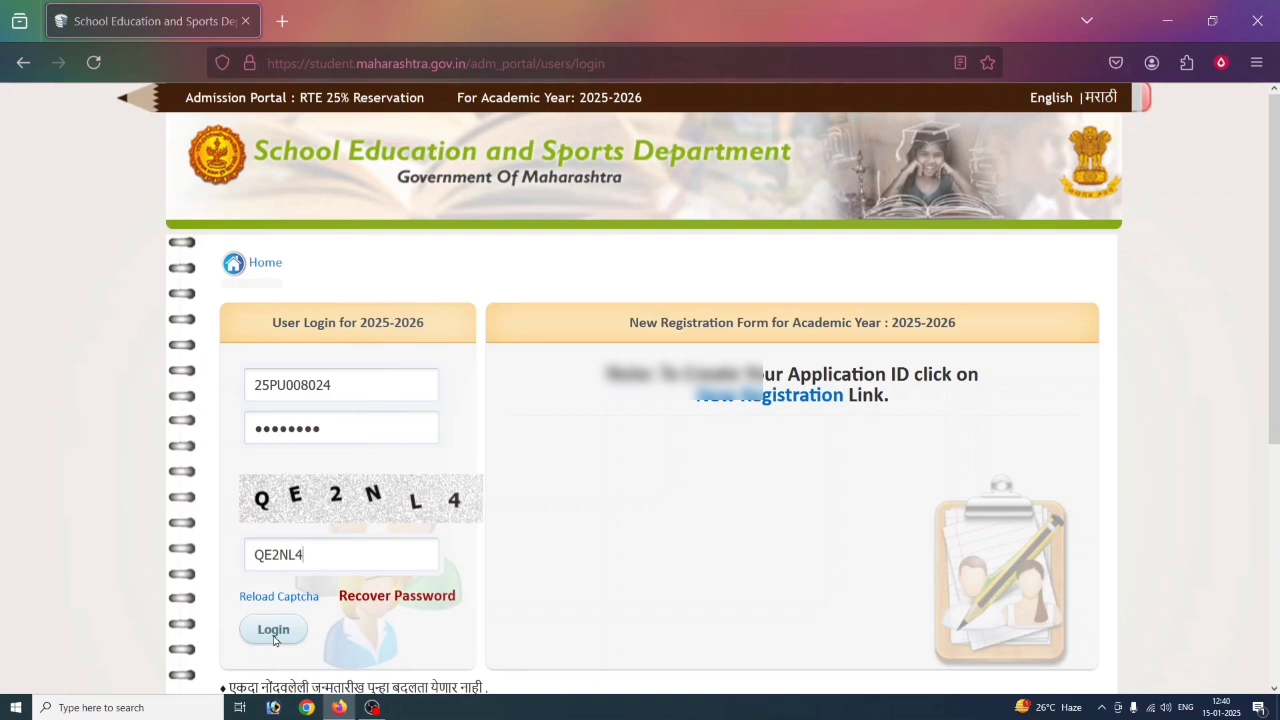
{"action": "left_click", "coordinate": [274, 630]}
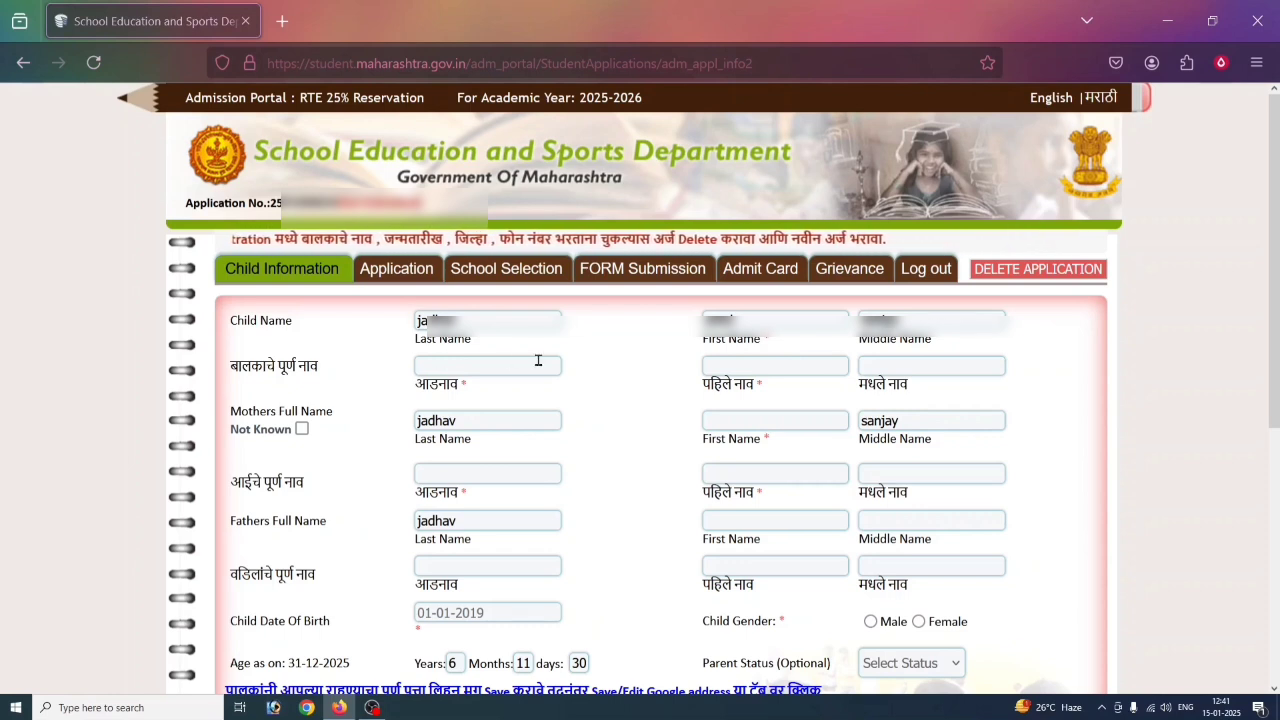
- Fill in the child's and parents' full names, gender Male and the current address in the child information, and choose a parent status
{"action": "left_click", "coordinate": [456, 370]}
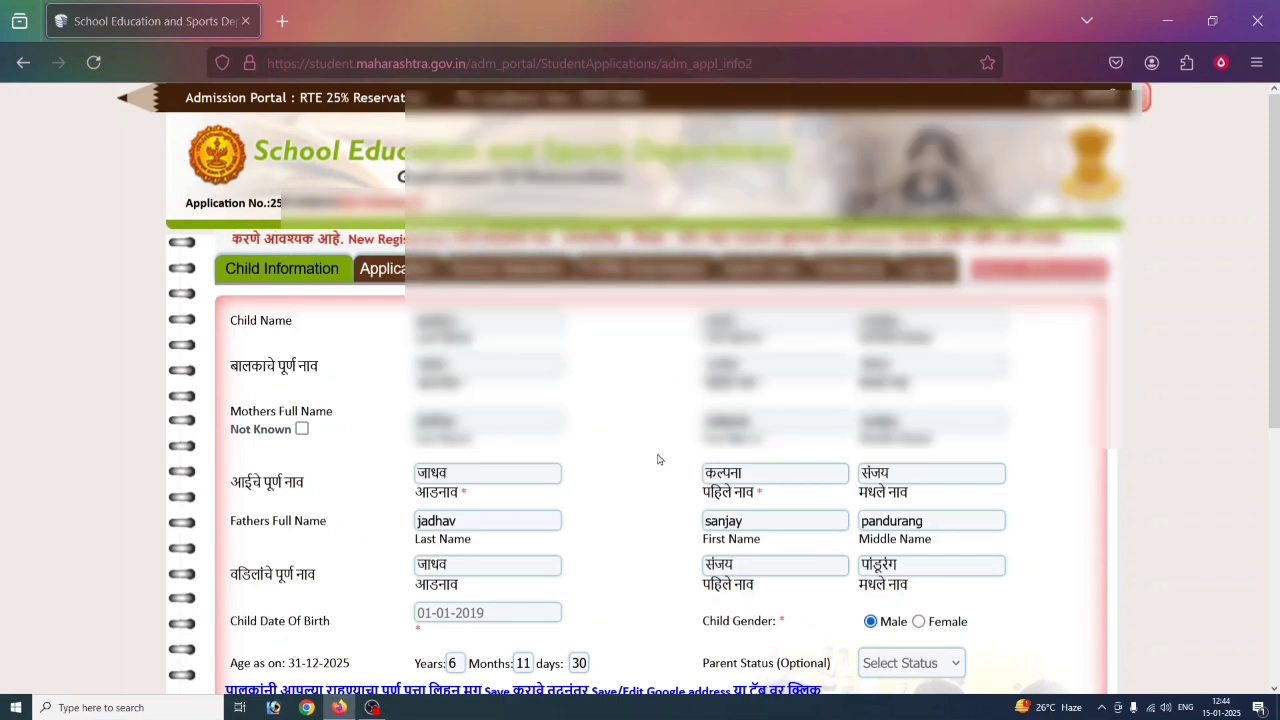
{"action": "scroll", "coordinate": [658, 459], "scroll_direction": "down", "scroll_amount": 2}
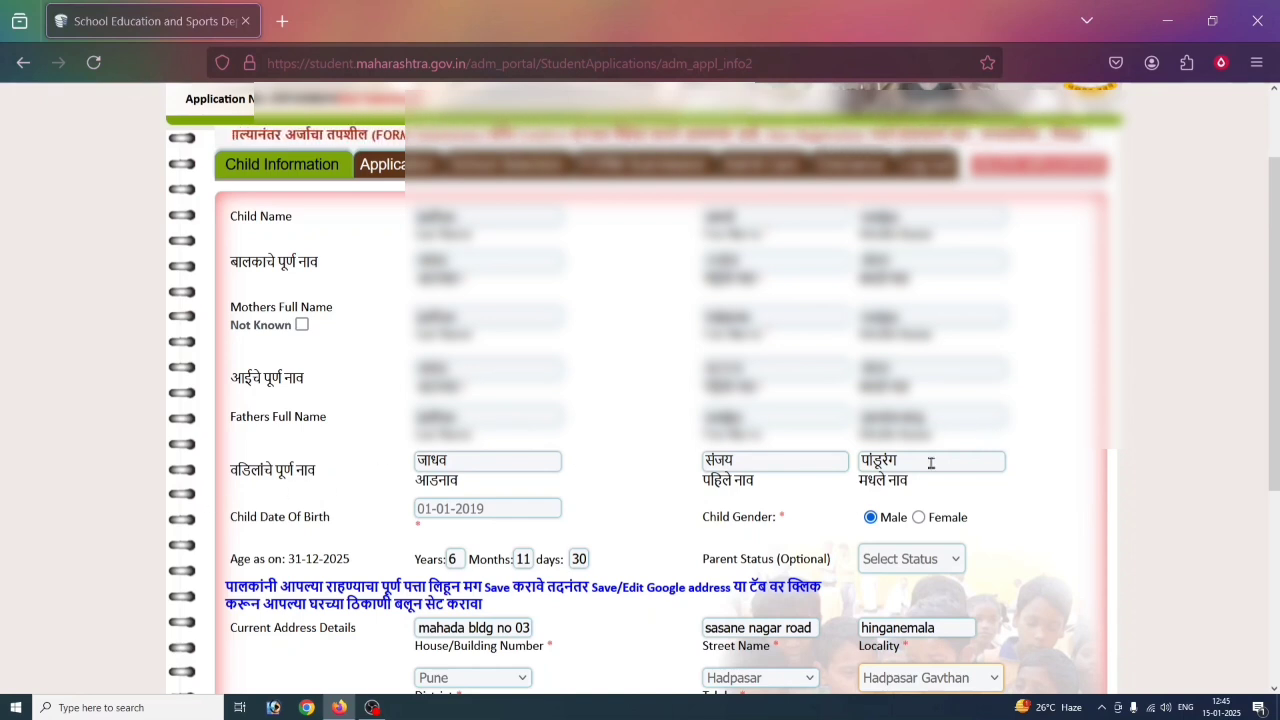
{"action": "scroll", "coordinate": [562, 444], "scroll_direction": "down", "scroll_amount": 1}
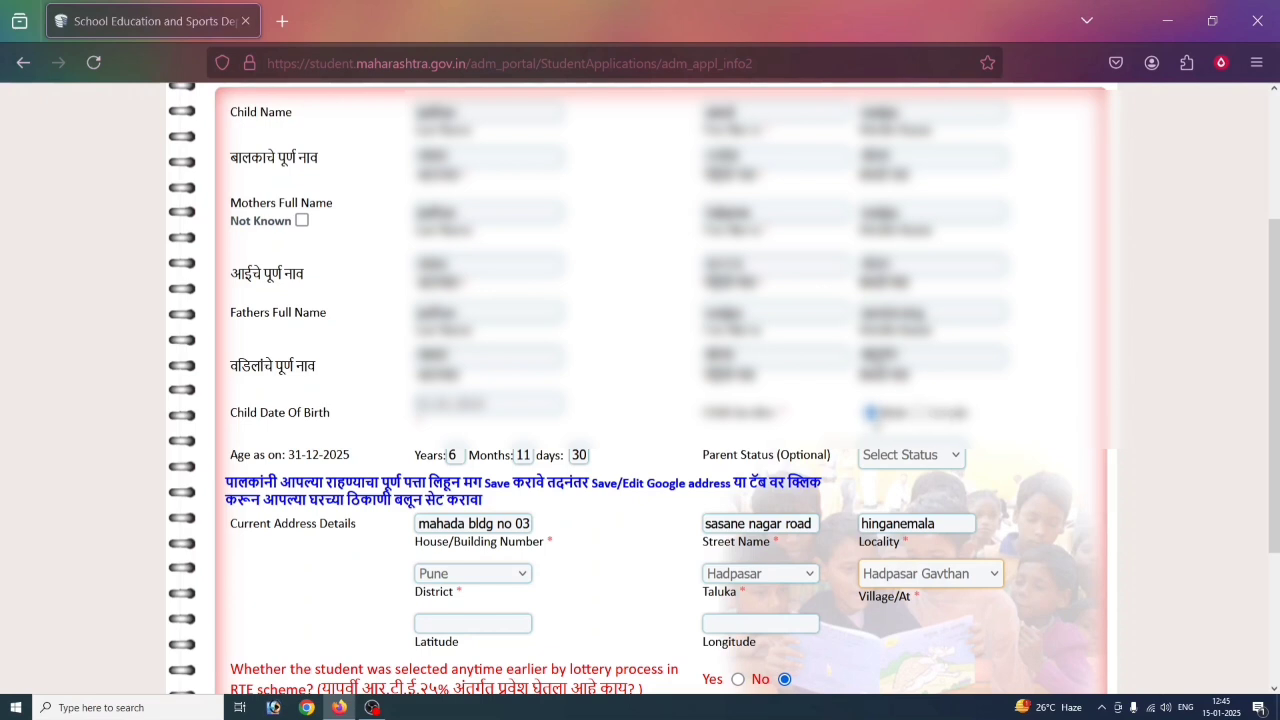
{"action": "scroll", "coordinate": [490, 478], "scroll_direction": "down", "scroll_amount": 2}
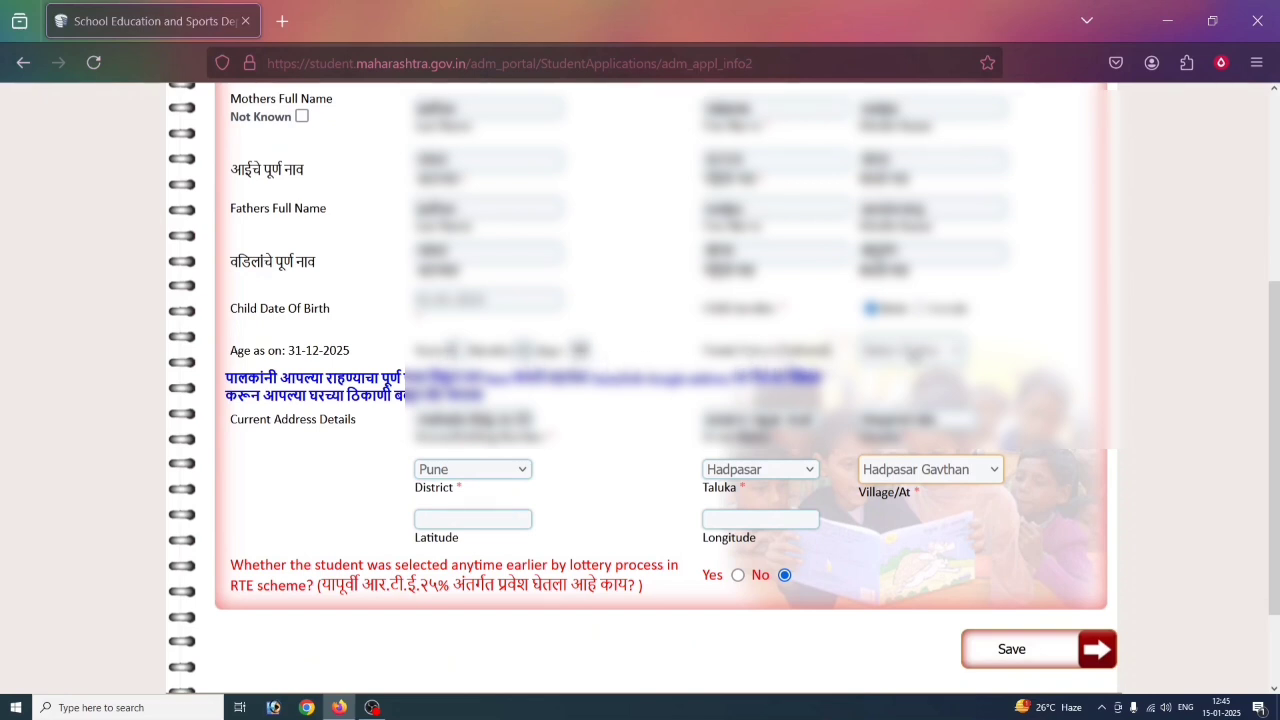
{"action": "left_click", "coordinate": [910, 351]}
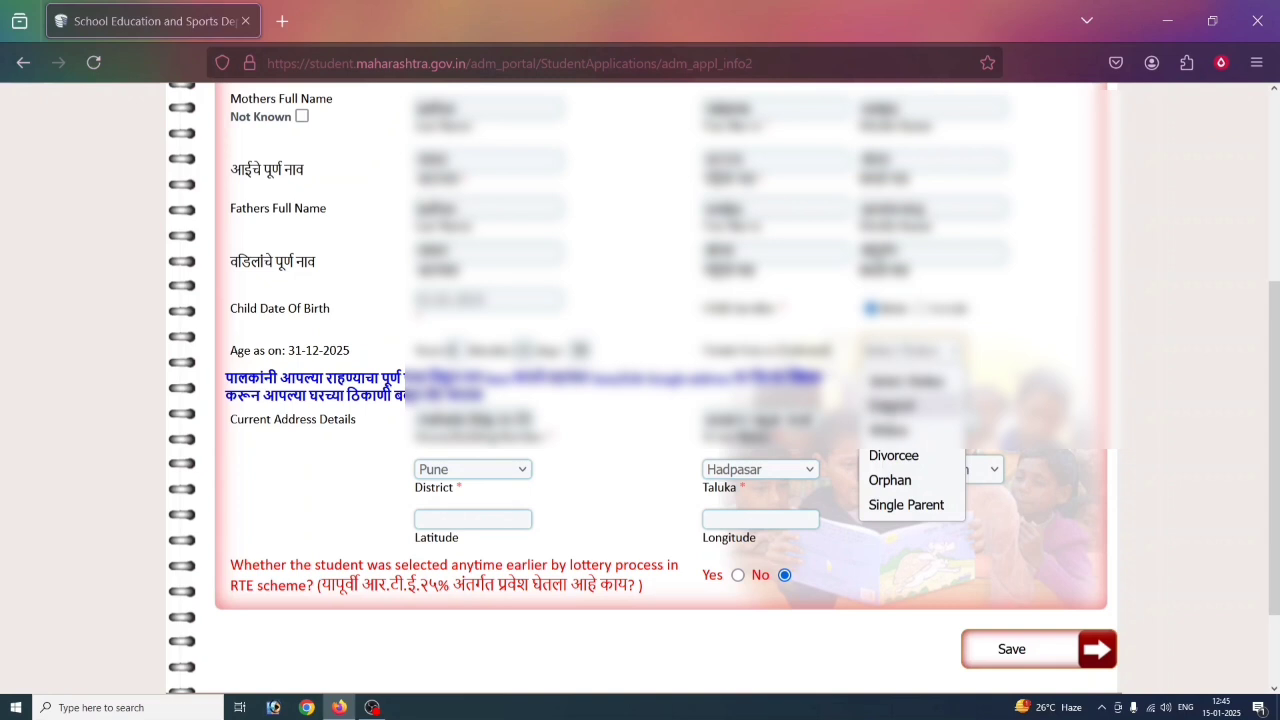
{"action": "left_click", "coordinate": [887, 407]}
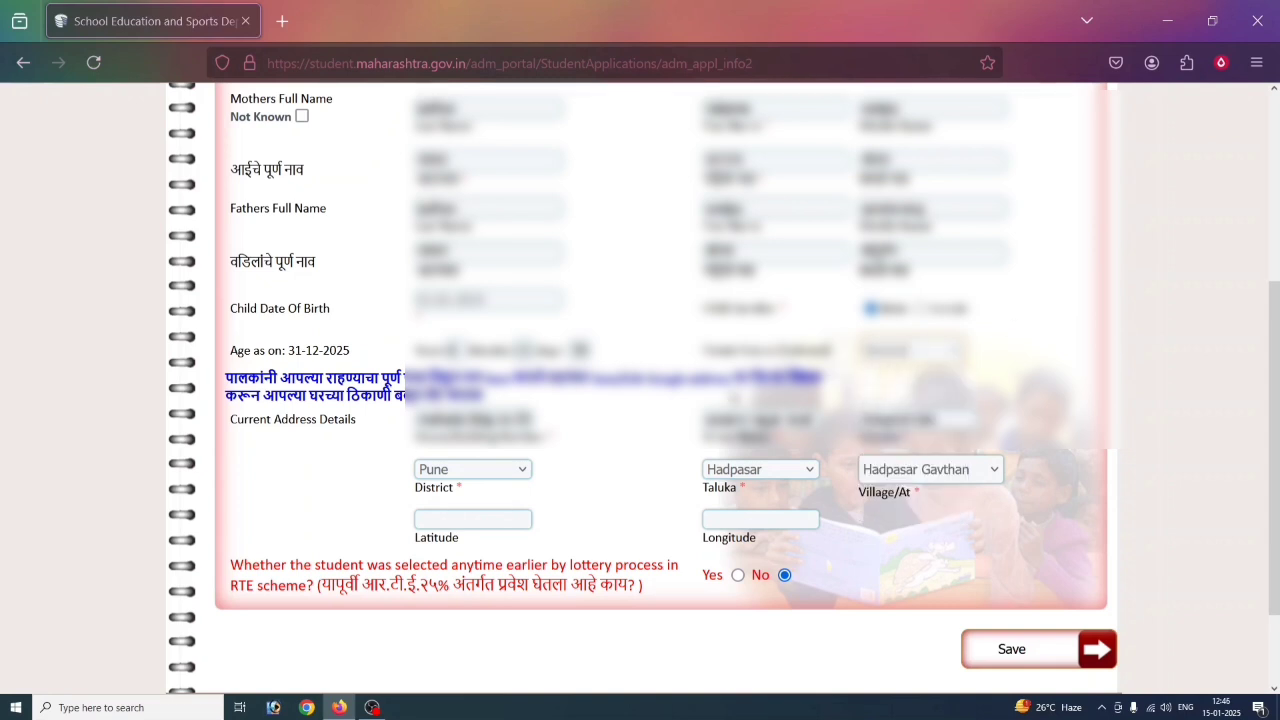
- Choose the taluka and village for the child's current address, check the entries and save the child information
{"action": "scroll", "coordinate": [264, 316], "scroll_direction": "down", "scroll_amount": 2}
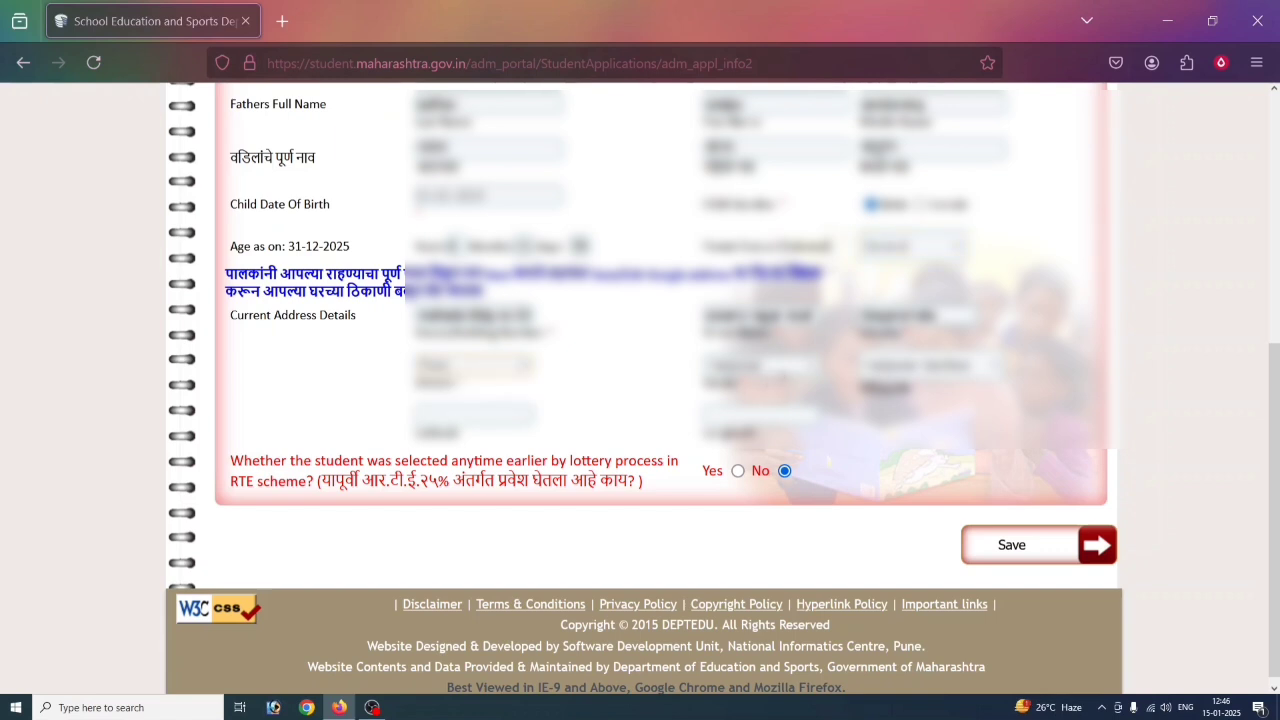
{"action": "left_click", "coordinate": [757, 366]}
{"action": "left_click", "coordinate": [740, 589]}
{"action": "left_click", "coordinate": [959, 368]}
{"action": "left_click", "coordinate": [961, 368]}
{"action": "scroll", "coordinate": [776, 505], "scroll_direction": "up", "scroll_amount": 2}
{"action": "scroll", "coordinate": [776, 505], "scroll_direction": "up", "scroll_amount": 3}
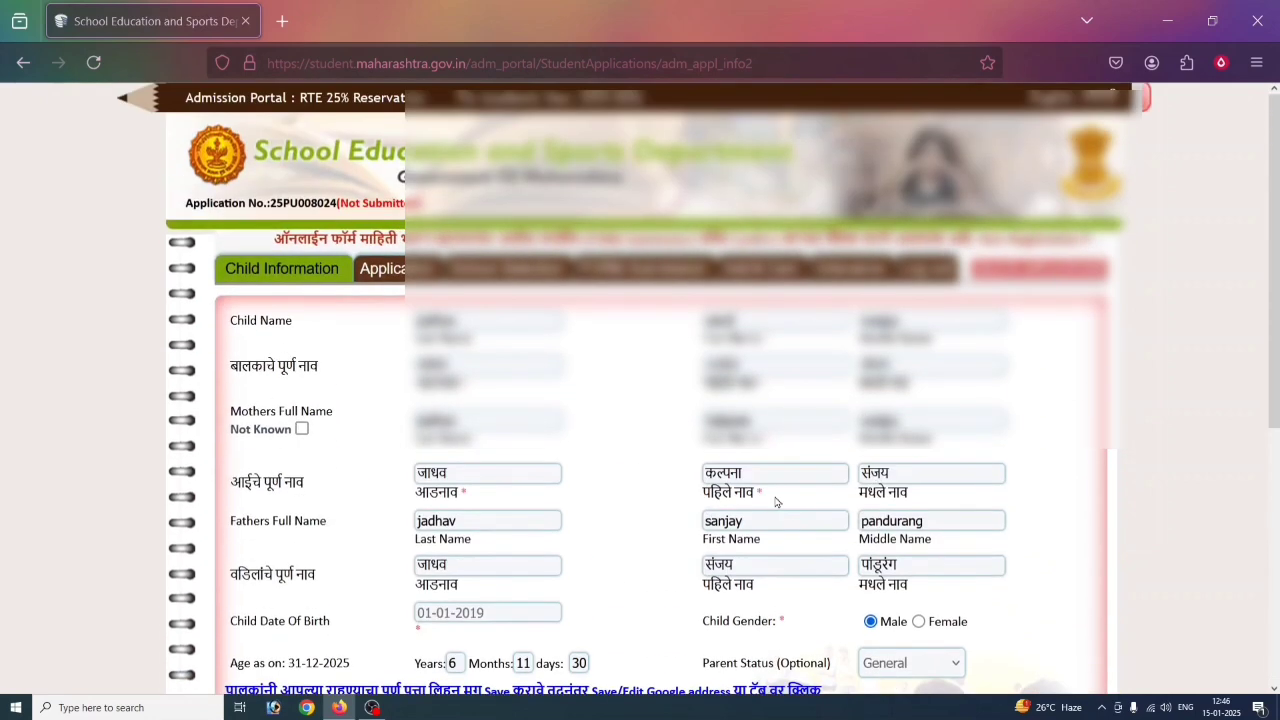
{"action": "scroll", "coordinate": [777, 503], "scroll_direction": "down", "scroll_amount": 6}
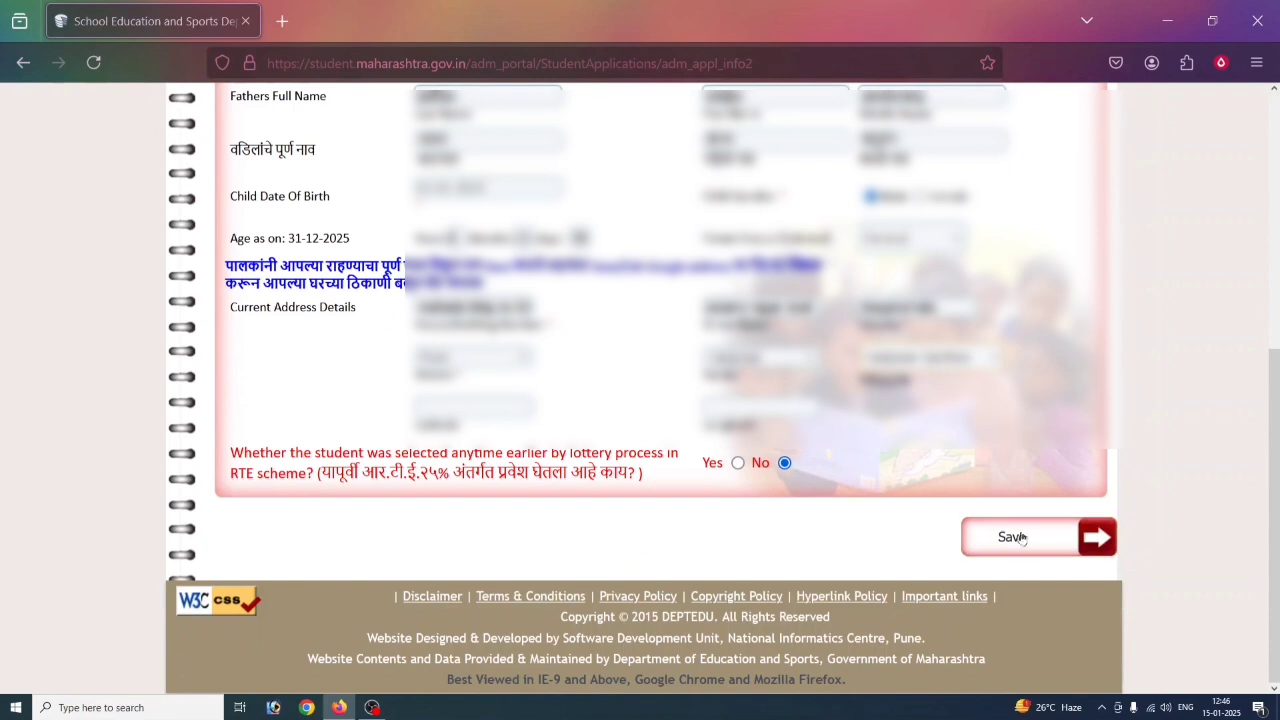
{"action": "left_click", "coordinate": [1012, 537]}
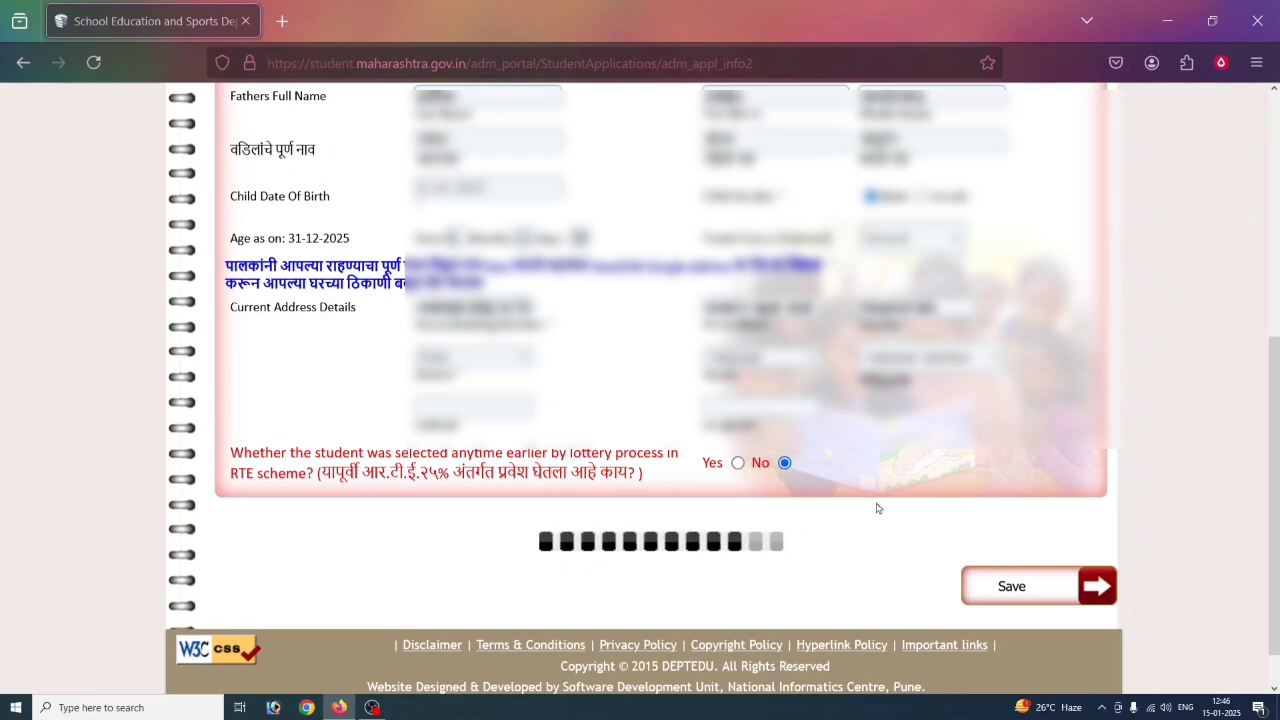
- Open the Google address map for the current address and move the home marker just south of the canal beside the main road
{"action": "scroll", "coordinate": [930, 532], "scroll_direction": "up", "scroll_amount": 3}
{"action": "scroll", "coordinate": [928, 528], "scroll_direction": "down", "scroll_amount": 5}
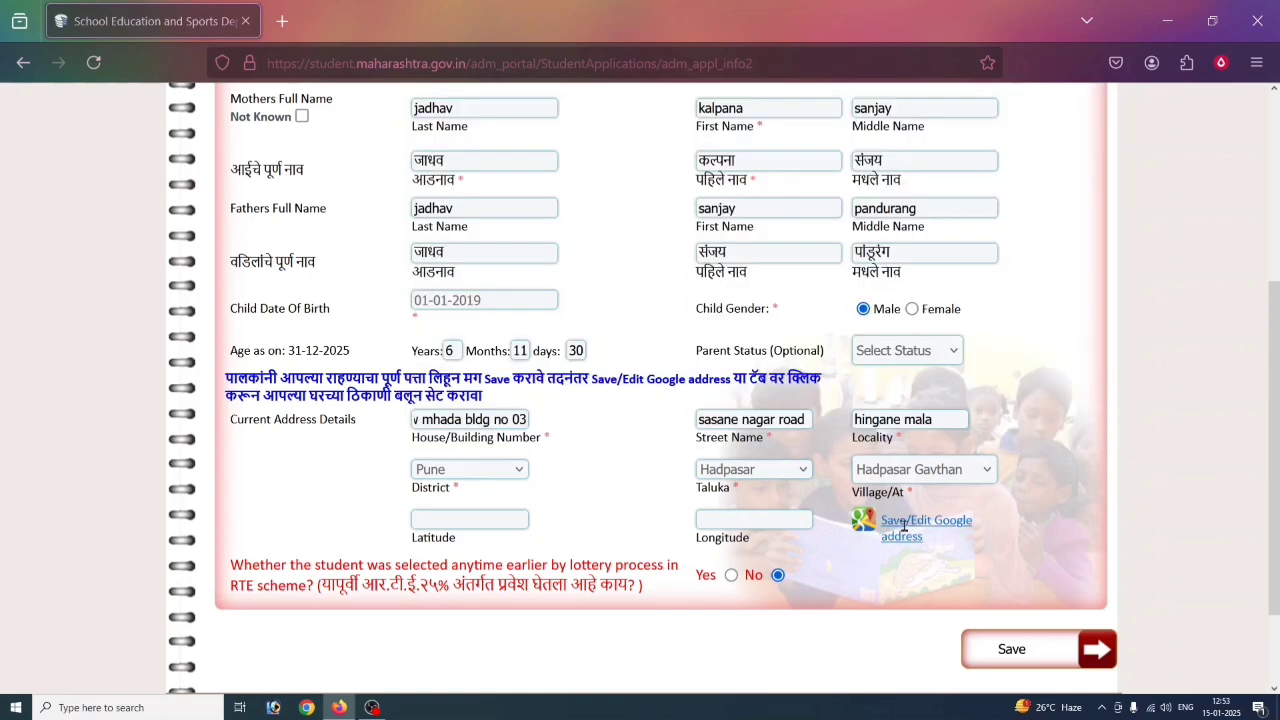
{"action": "left_click", "coordinate": [884, 524]}
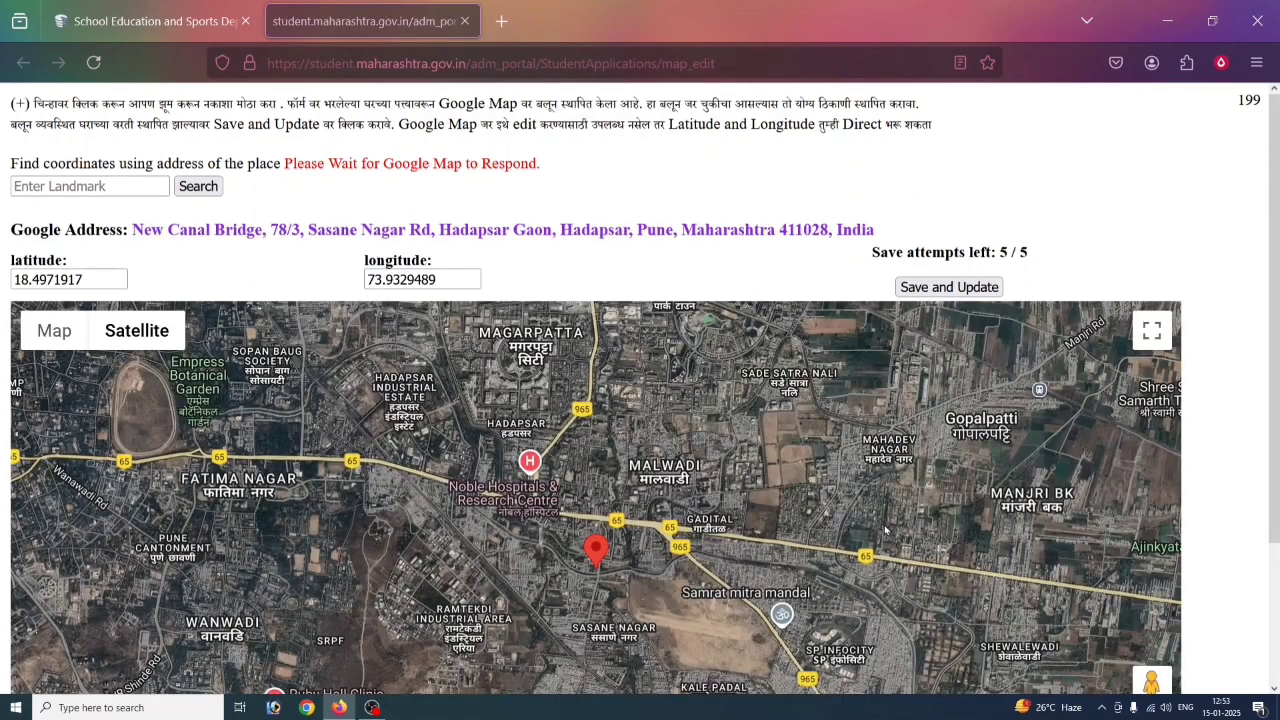
{"action": "scroll", "coordinate": [637, 556], "scroll_direction": "down", "scroll_amount": 1}
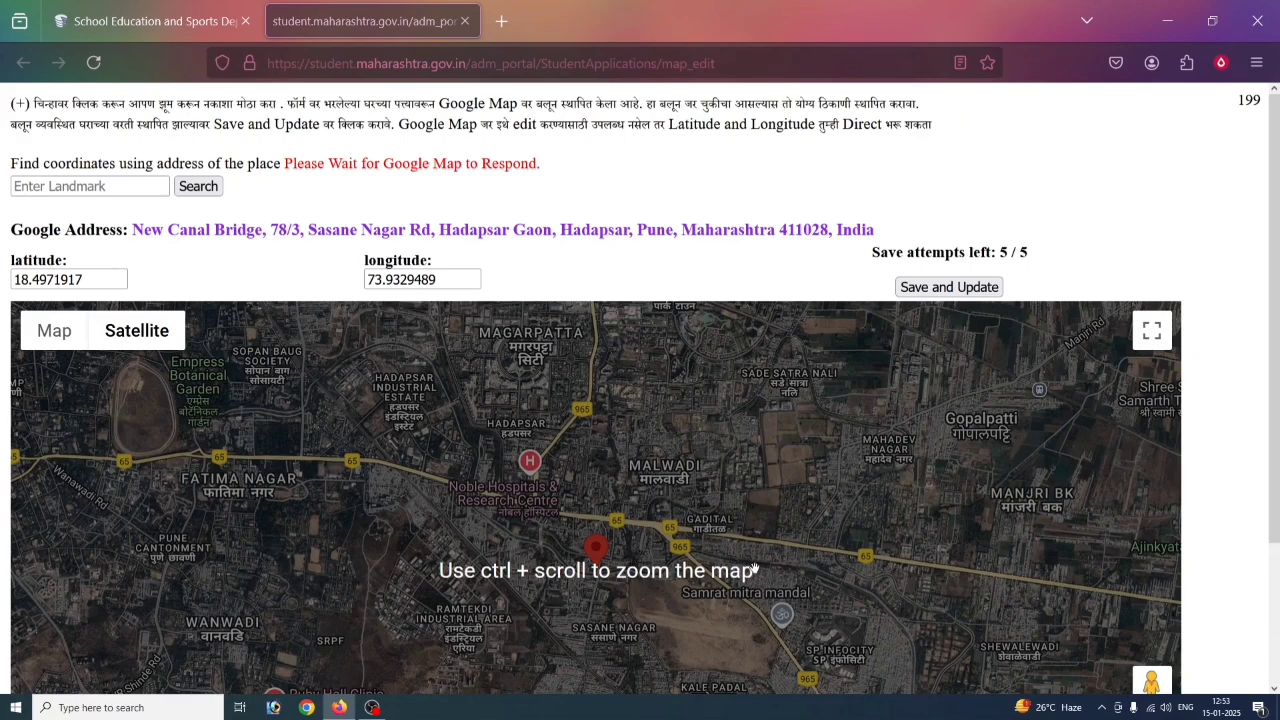
{"action": "mouse_move", "coordinate": [754, 569]}
{"action": "left_mouse_down"}
{"action": "mouse_move", "coordinate": [809, 479]}
{"action": "mouse_move", "coordinate": [804, 444]}
{"action": "left_mouse_up"}
{"action": "scroll", "coordinate": [1210, 294], "scroll_direction": "down", "scroll_amount": 3}
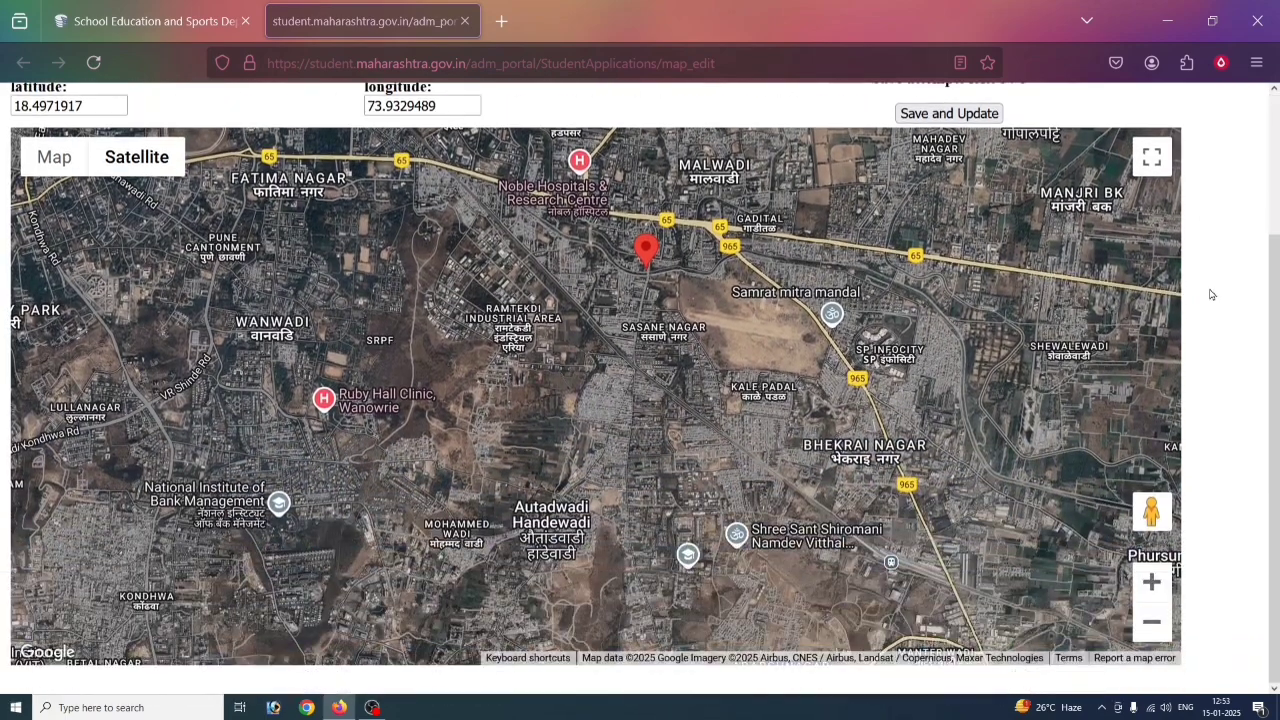
{"action": "left_click", "coordinate": [1152, 582]}
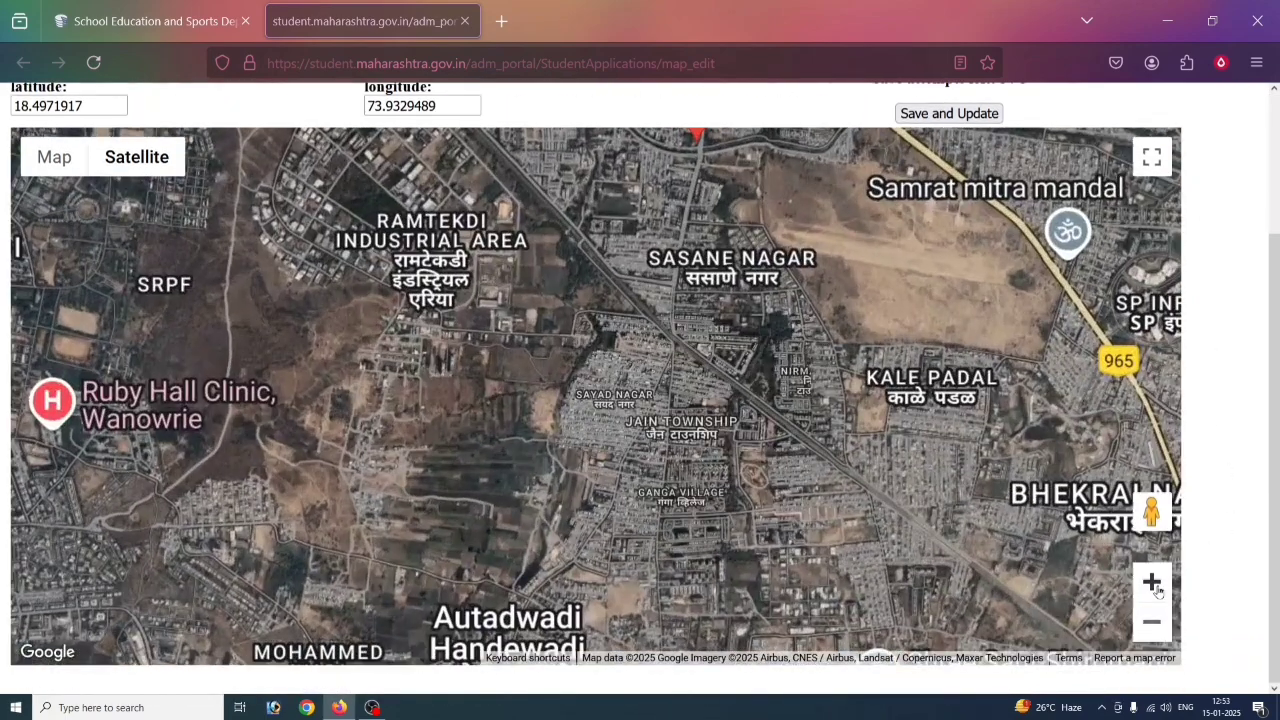
{"action": "left_click", "coordinate": [1151, 620]}
{"action": "left_click", "coordinate": [1151, 582]}
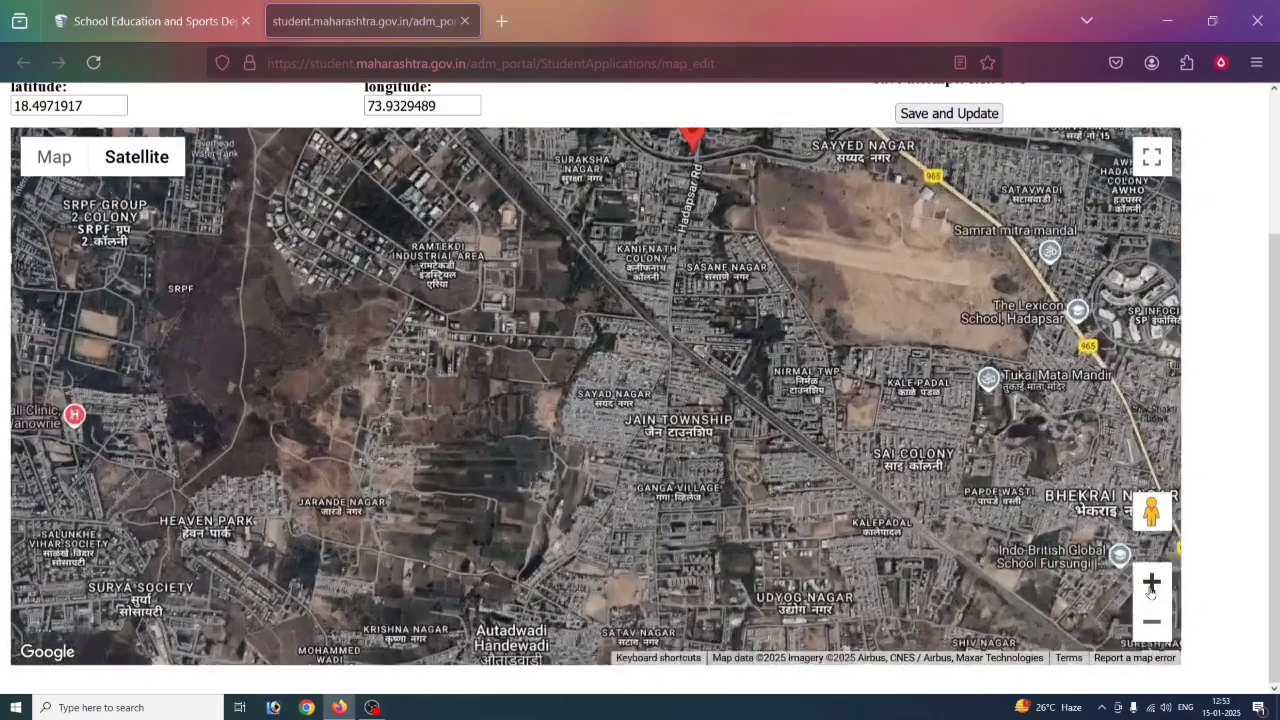
{"action": "mouse_move", "coordinate": [682, 152]}
{"action": "left_mouse_down"}
{"action": "mouse_move", "coordinate": [616, 203]}
{"action": "mouse_move", "coordinate": [603, 233]}
{"action": "left_mouse_up"}
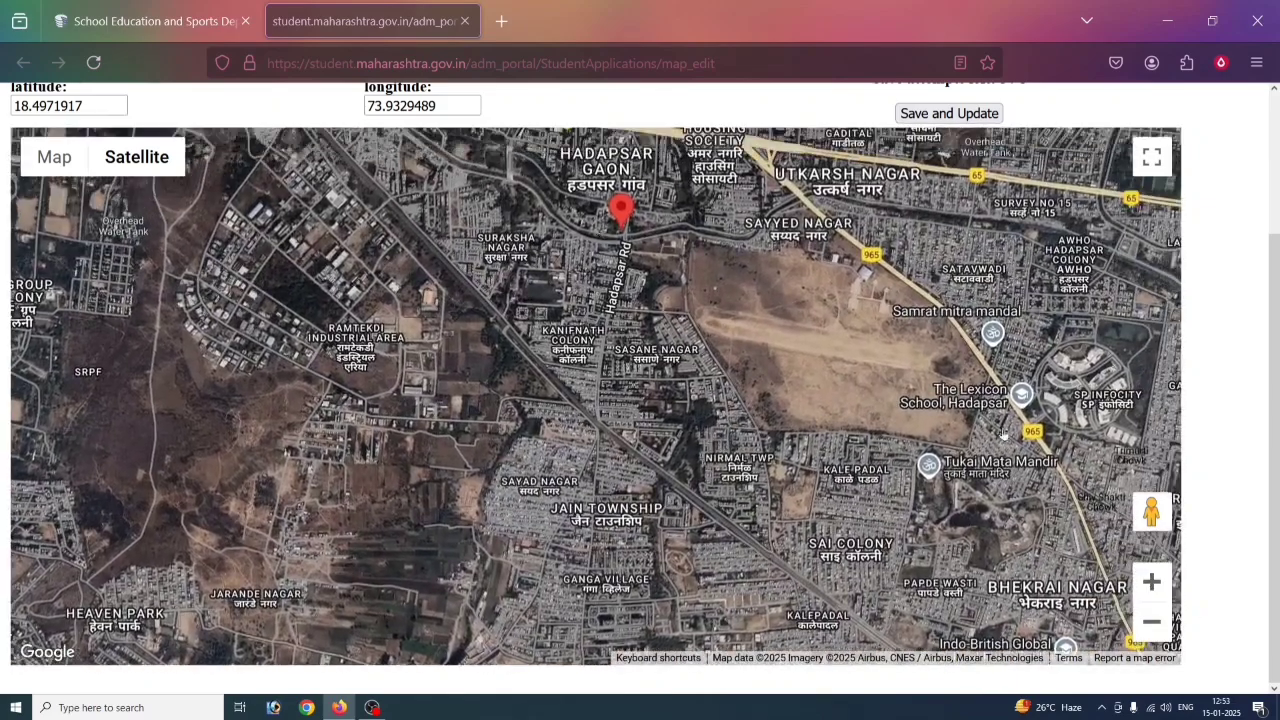
{"action": "left_click", "coordinate": [1151, 582]}
{"action": "left_click_drag", "start_coordinate": [684, 130], "coordinate": [663, 252]}
{"action": "scroll", "coordinate": [663, 252], "scroll_direction": "up", "scroll_amount": 3}
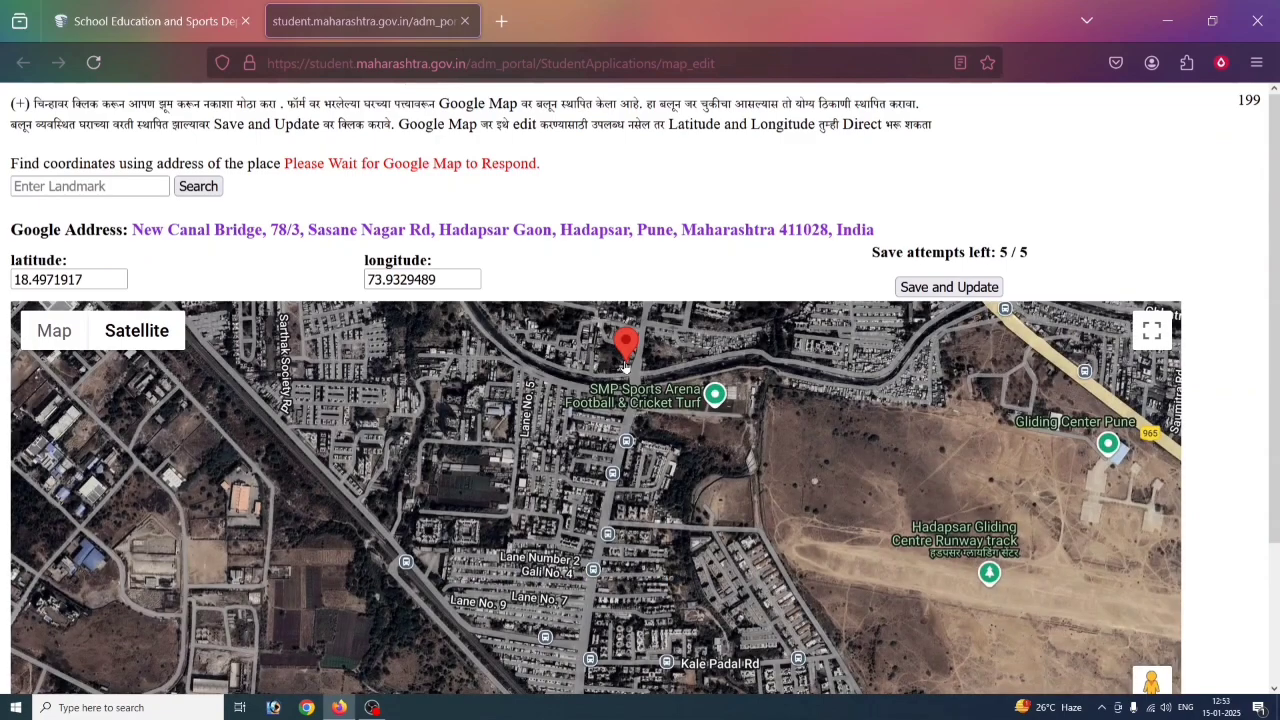
{"action": "left_click_drag", "start_coordinate": [624, 367], "coordinate": [624, 418]}
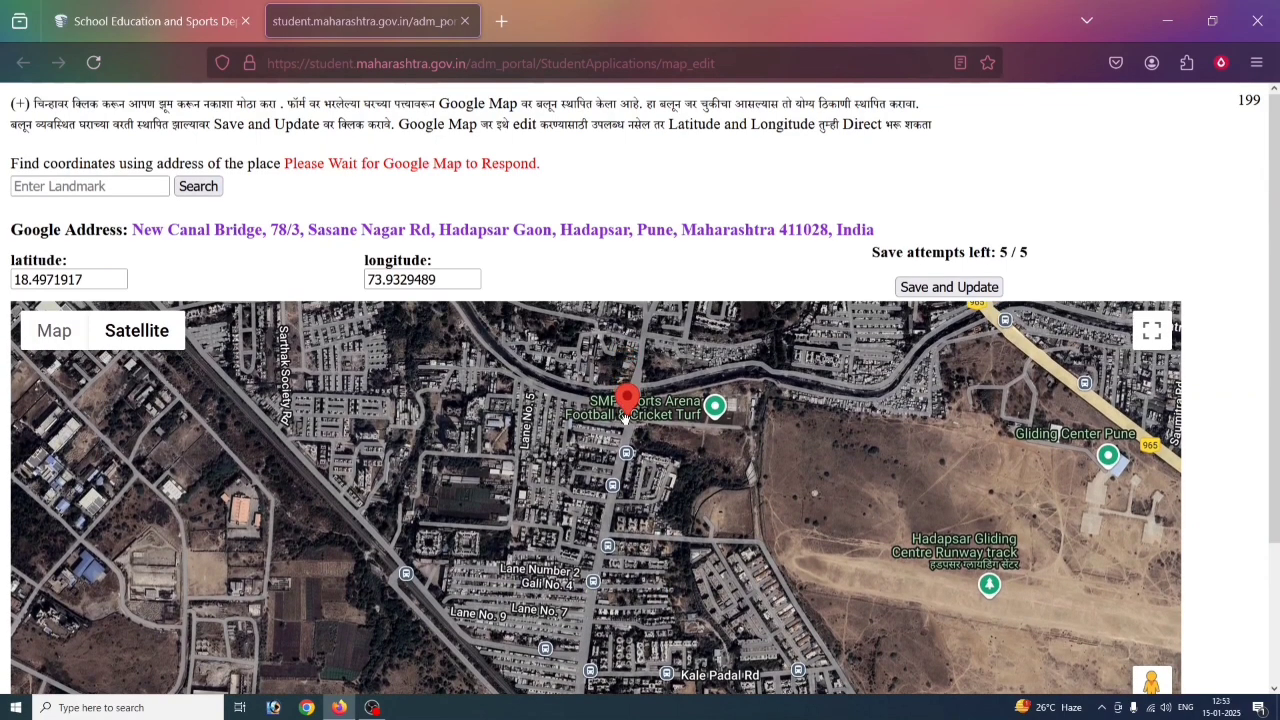
- Place the home marker on the building east of the bus stops, at the northern end of the housing blocks, and save the updated Google address
{"action": "scroll", "coordinate": [651, 430], "scroll_direction": "down", "scroll_amount": 2}
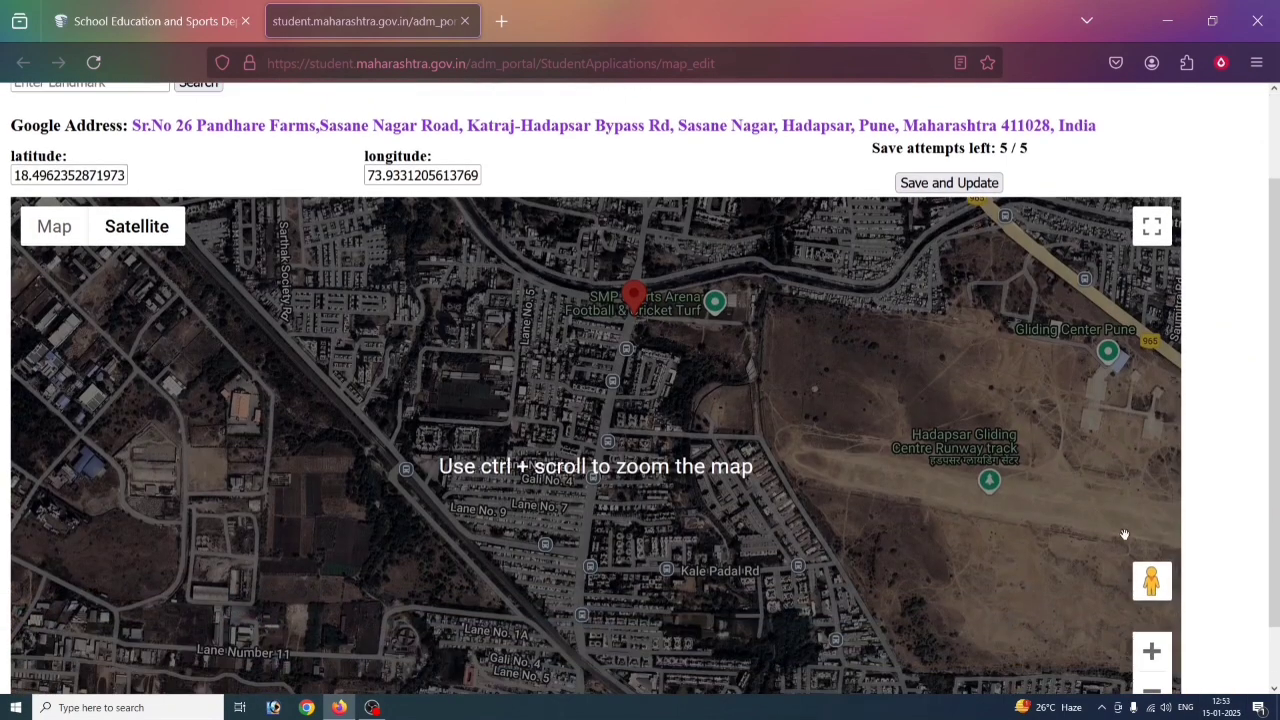
{"action": "left_click", "coordinate": [1152, 652]}
{"action": "left_click", "coordinate": [1152, 655]}
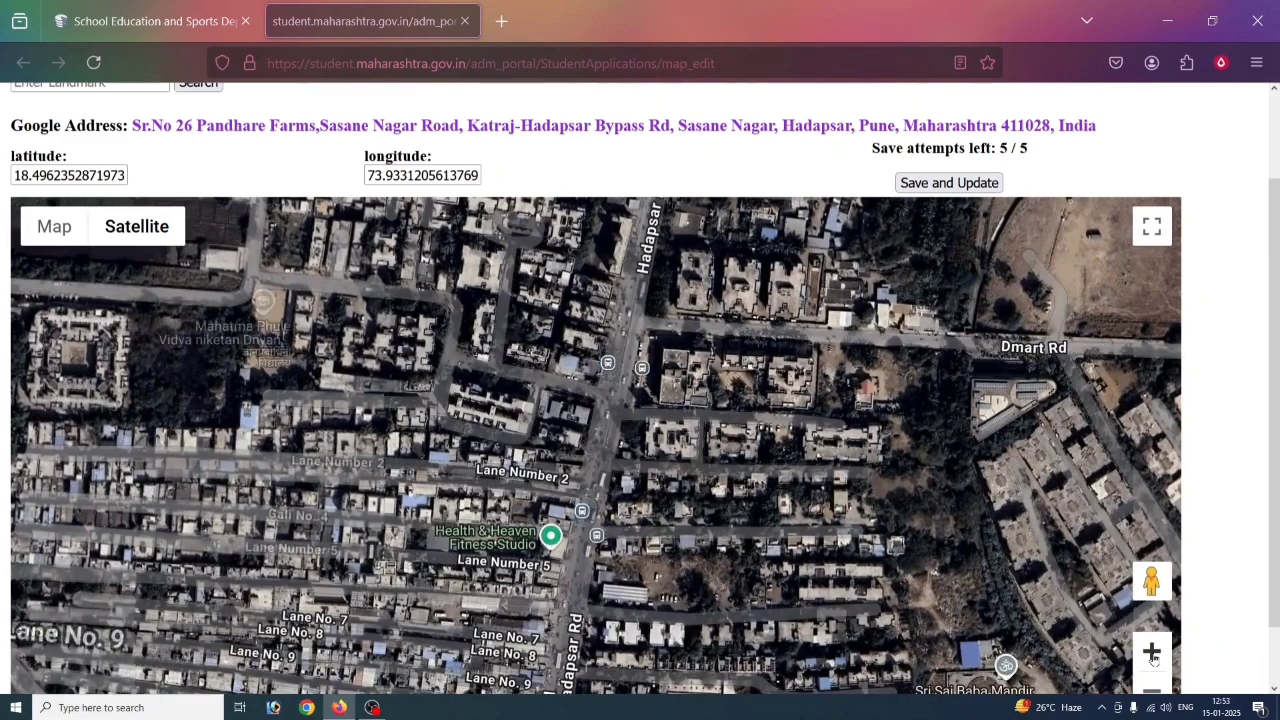
{"action": "left_click", "coordinate": [1152, 655]}
{"action": "left_click_drag", "start_coordinate": [866, 343], "coordinate": [748, 530]}
{"action": "left_click_drag", "start_coordinate": [812, 328], "coordinate": [758, 580]}
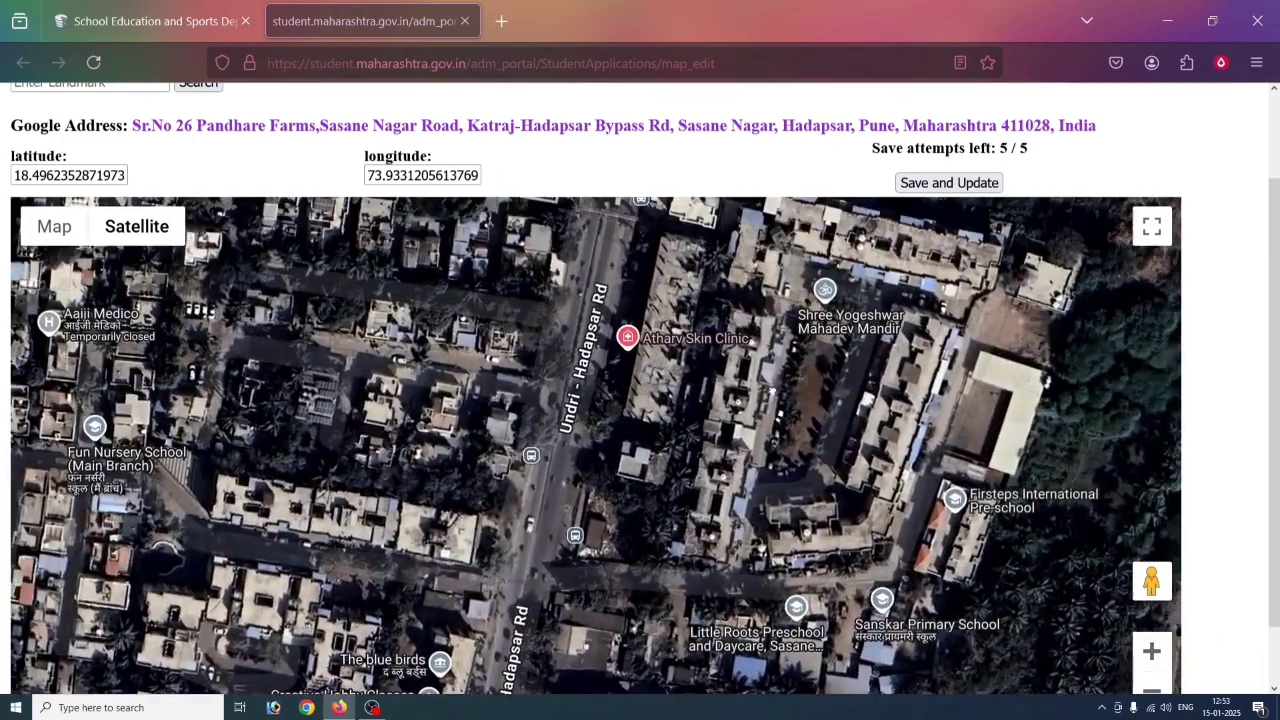
{"action": "left_click_drag", "start_coordinate": [857, 304], "coordinate": [848, 465]}
{"action": "left_click_drag", "start_coordinate": [852, 400], "coordinate": [828, 455]}
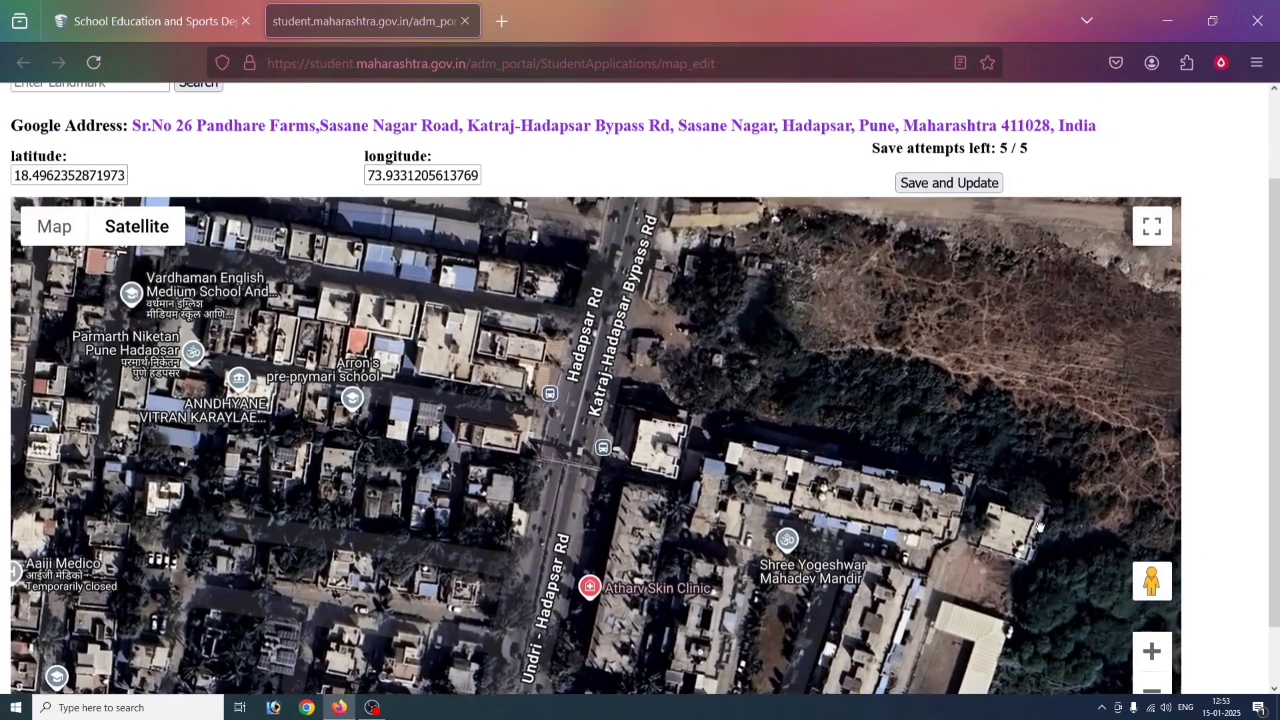
{"action": "left_click", "coordinate": [1150, 690]}
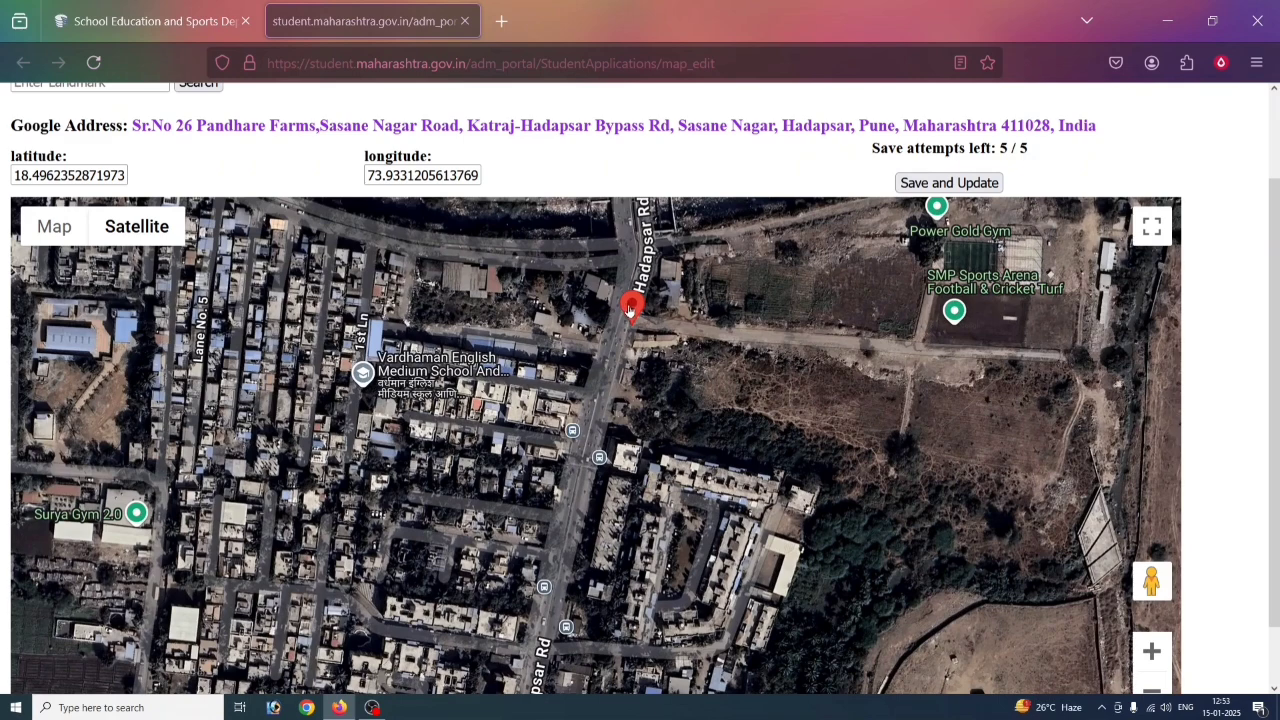
{"action": "left_click_drag", "start_coordinate": [630, 310], "coordinate": [622, 434]}
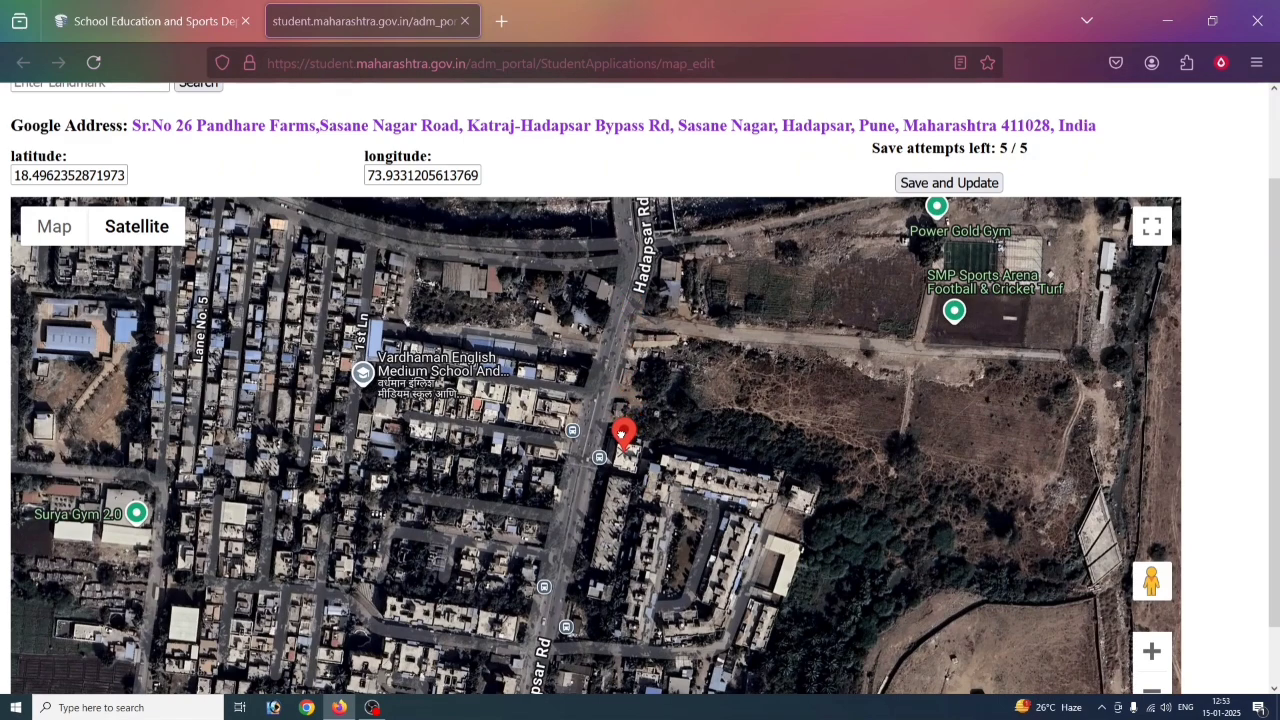
{"action": "left_click_drag", "start_coordinate": [621, 434], "coordinate": [621, 434]}
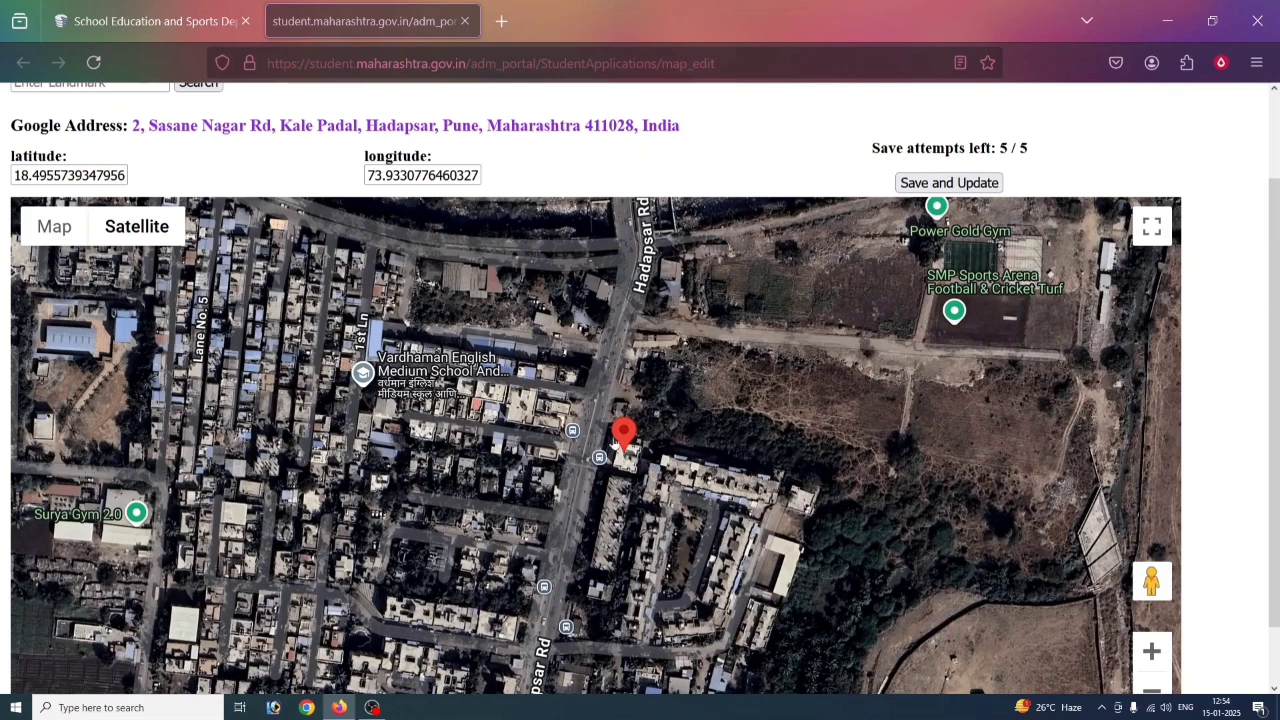
{"action": "left_click", "coordinate": [951, 184]}
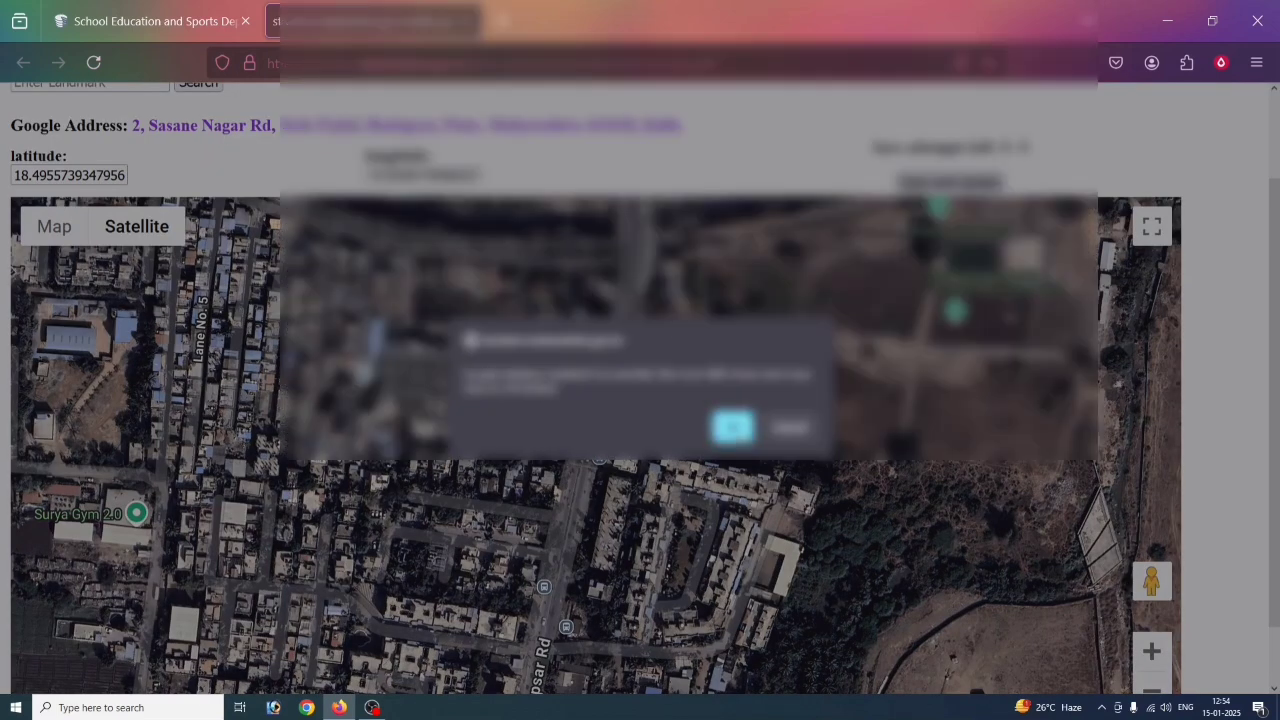
{"action": "left_click", "coordinate": [731, 427]}
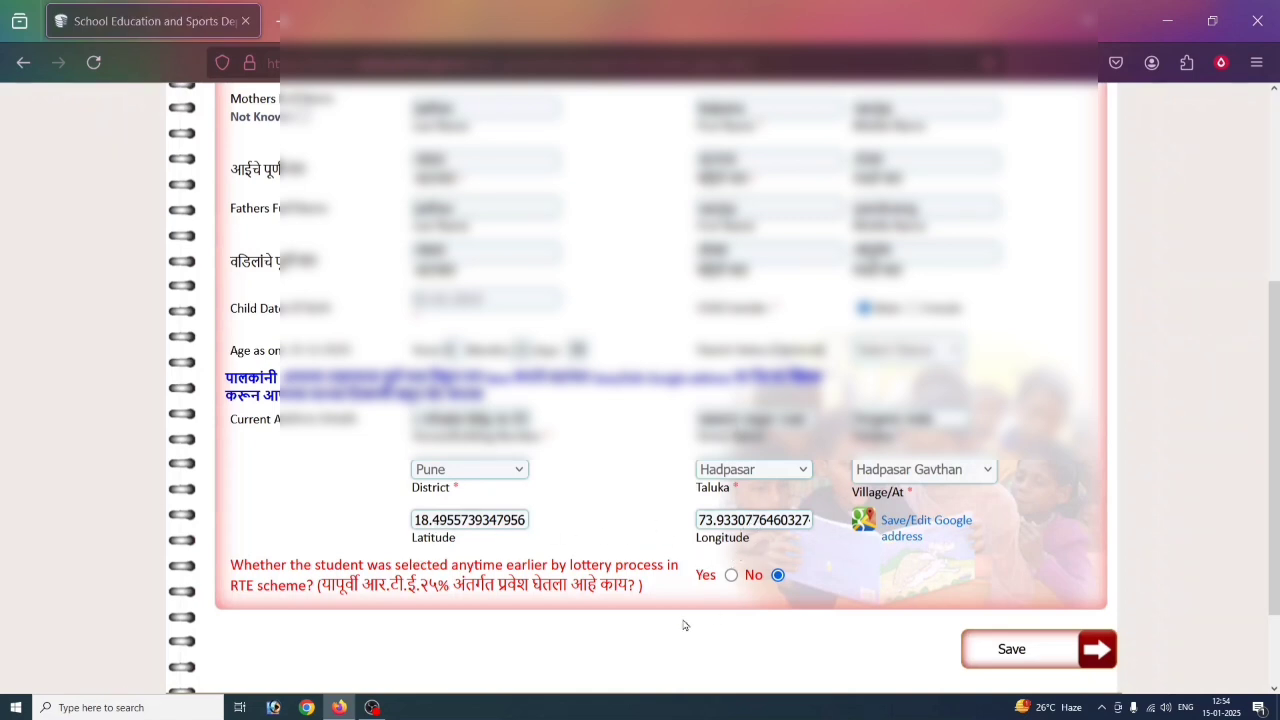
- Save the child information with the mapped coordinates, acknowledge the message and open the Application form
{"action": "left_click", "coordinate": [1023, 653]}
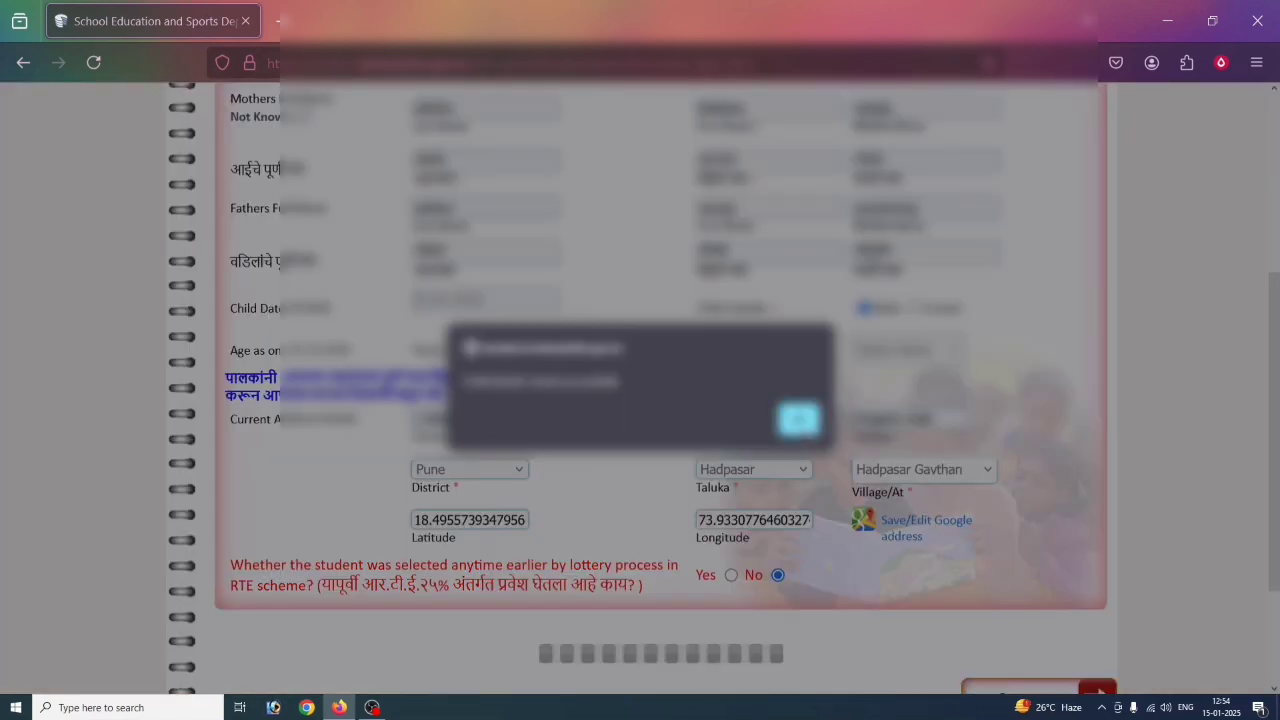
{"action": "left_click", "coordinate": [799, 419]}
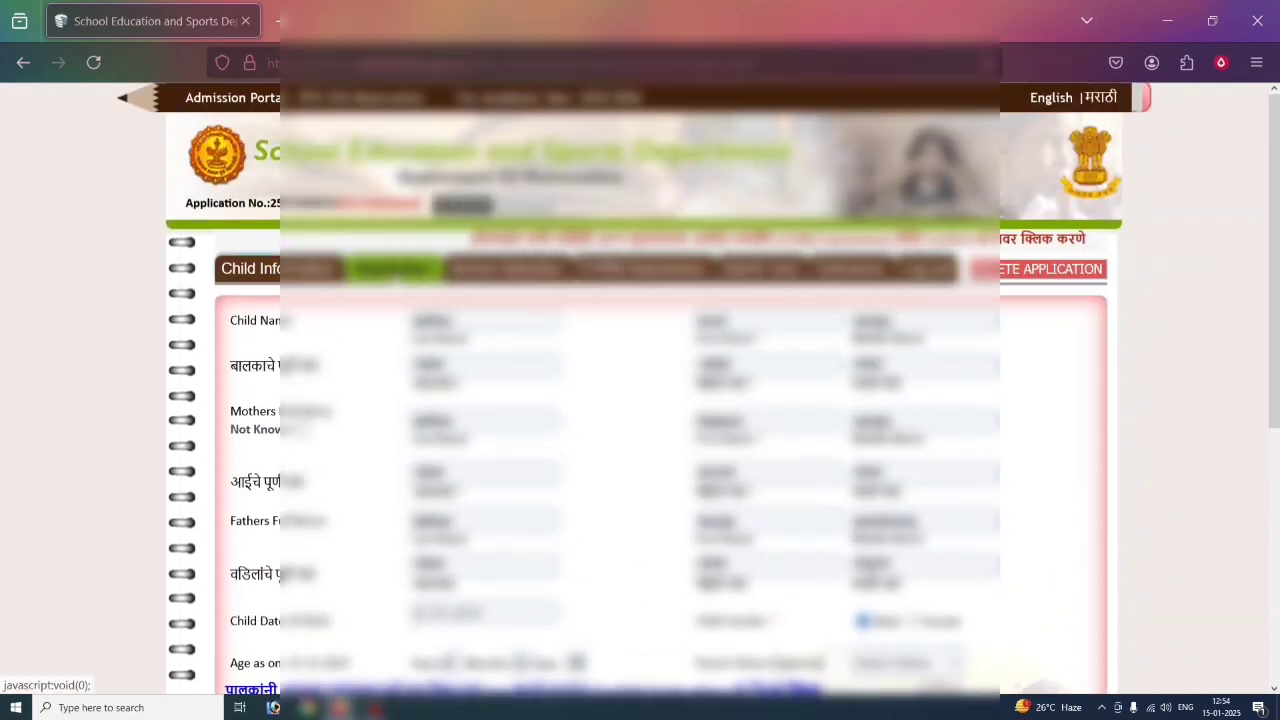
{"action": "left_click", "coordinate": [394, 270]}
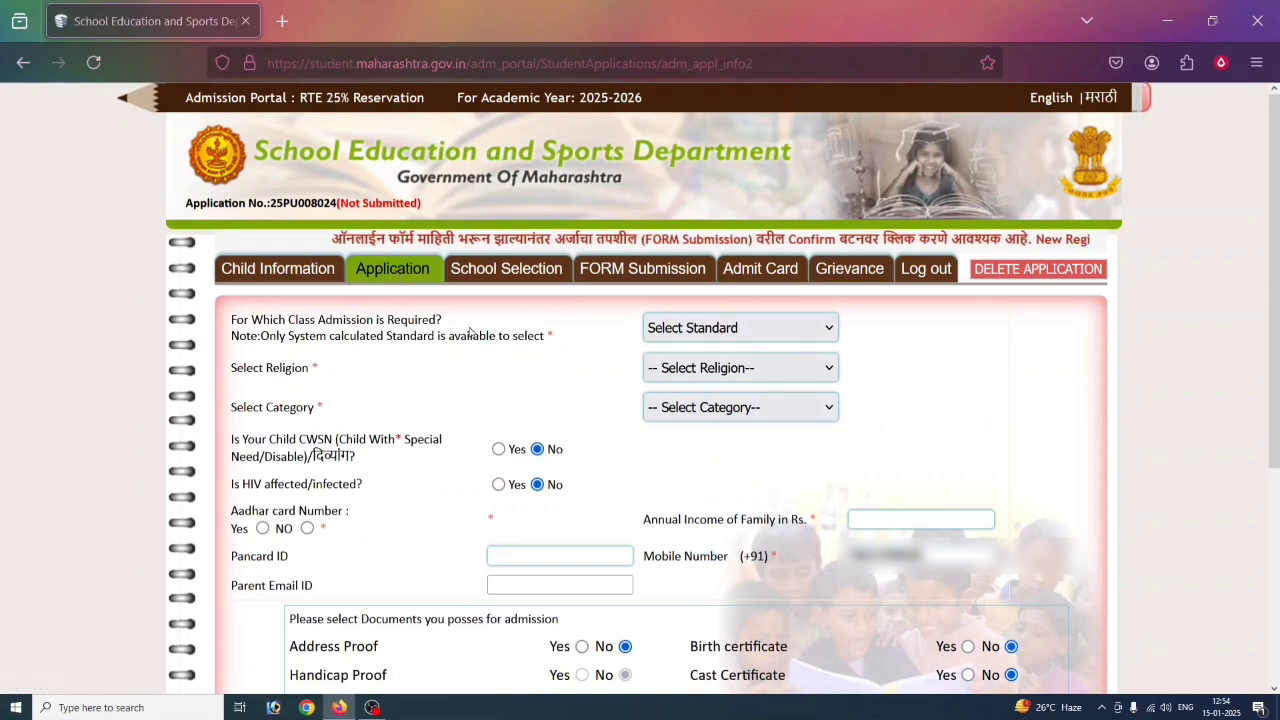
- Set the class for admission to 1st Standard and the religion to Buddhist
{"action": "left_click", "coordinate": [716, 328]}
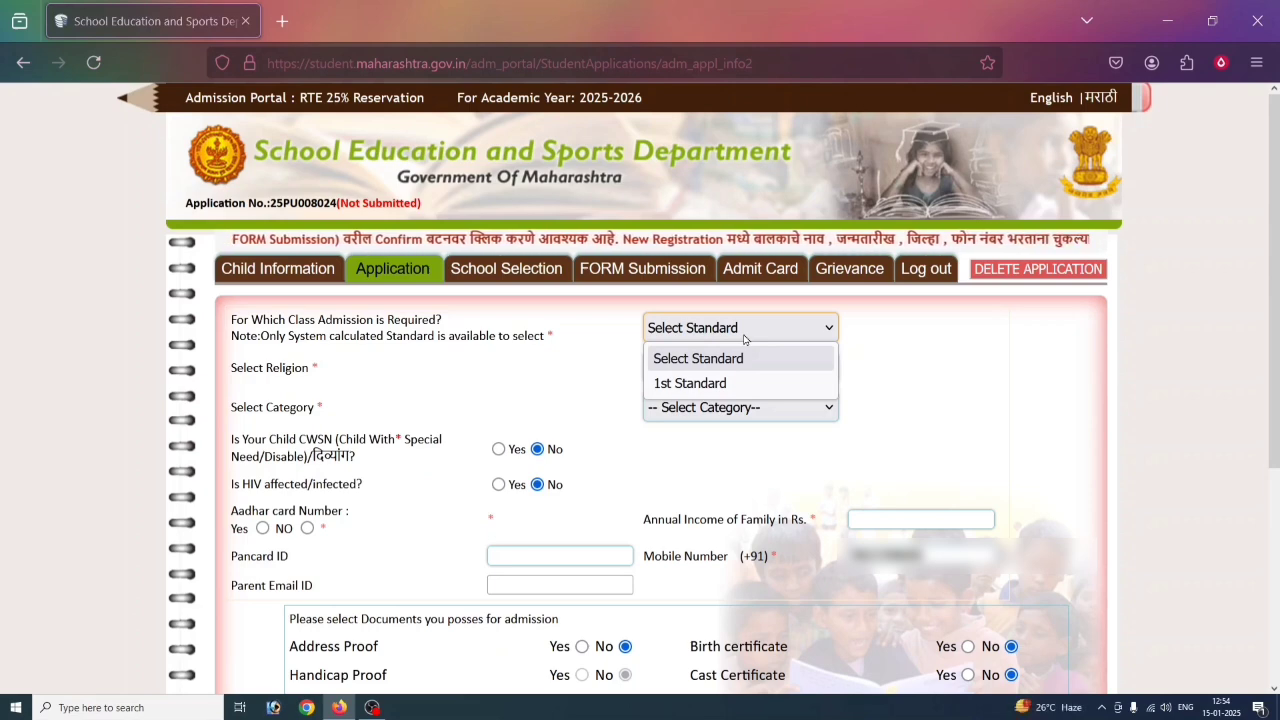
{"action": "left_click", "coordinate": [708, 385]}
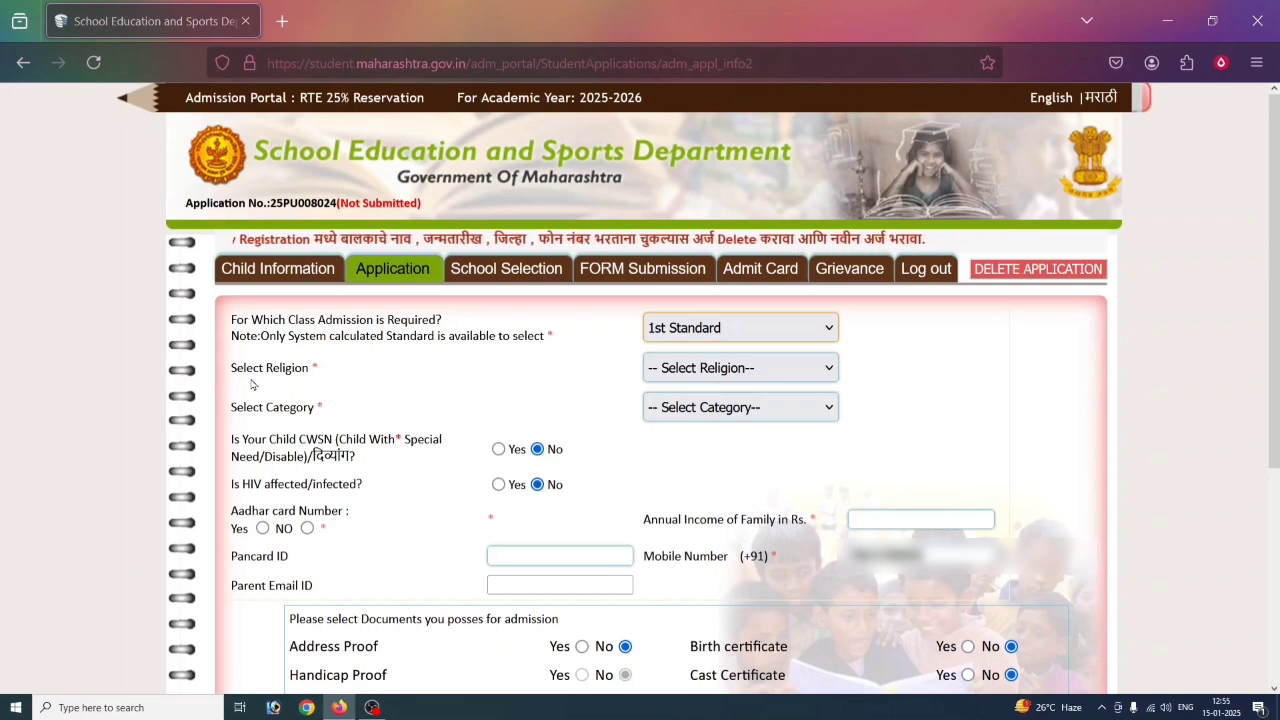
{"action": "left_click", "coordinate": [742, 372]}
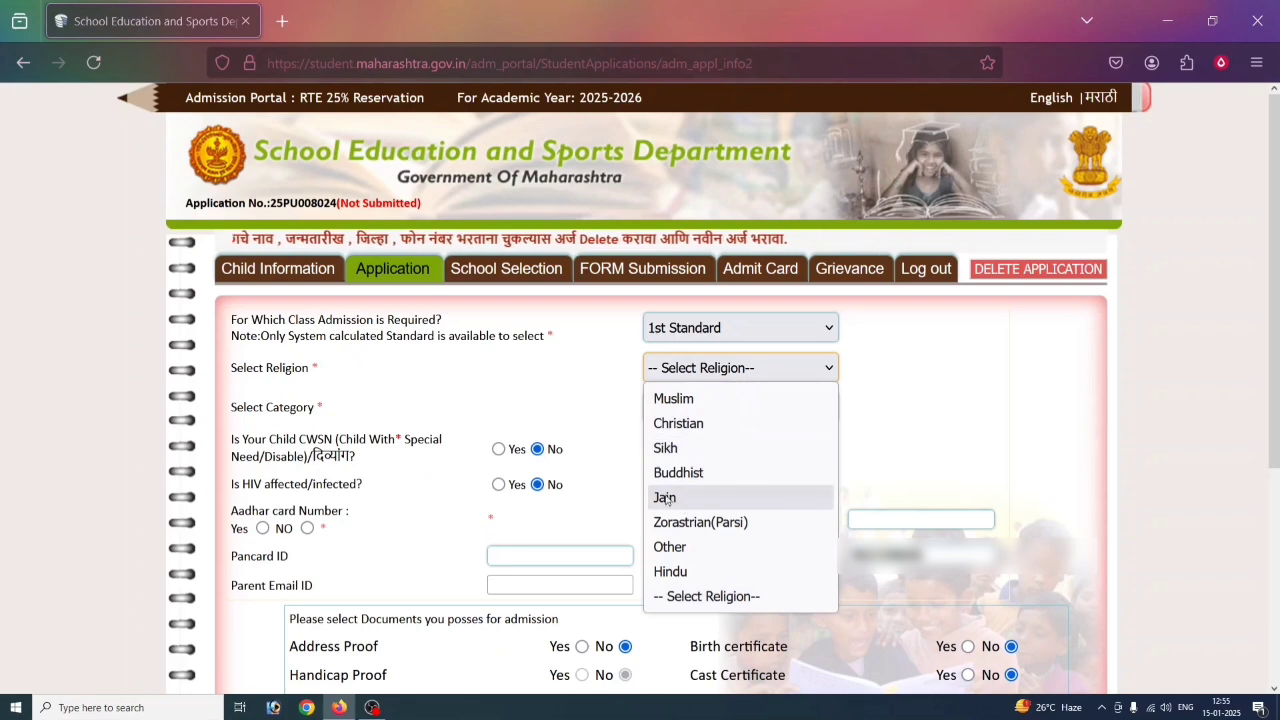
{"action": "left_click", "coordinate": [697, 473]}
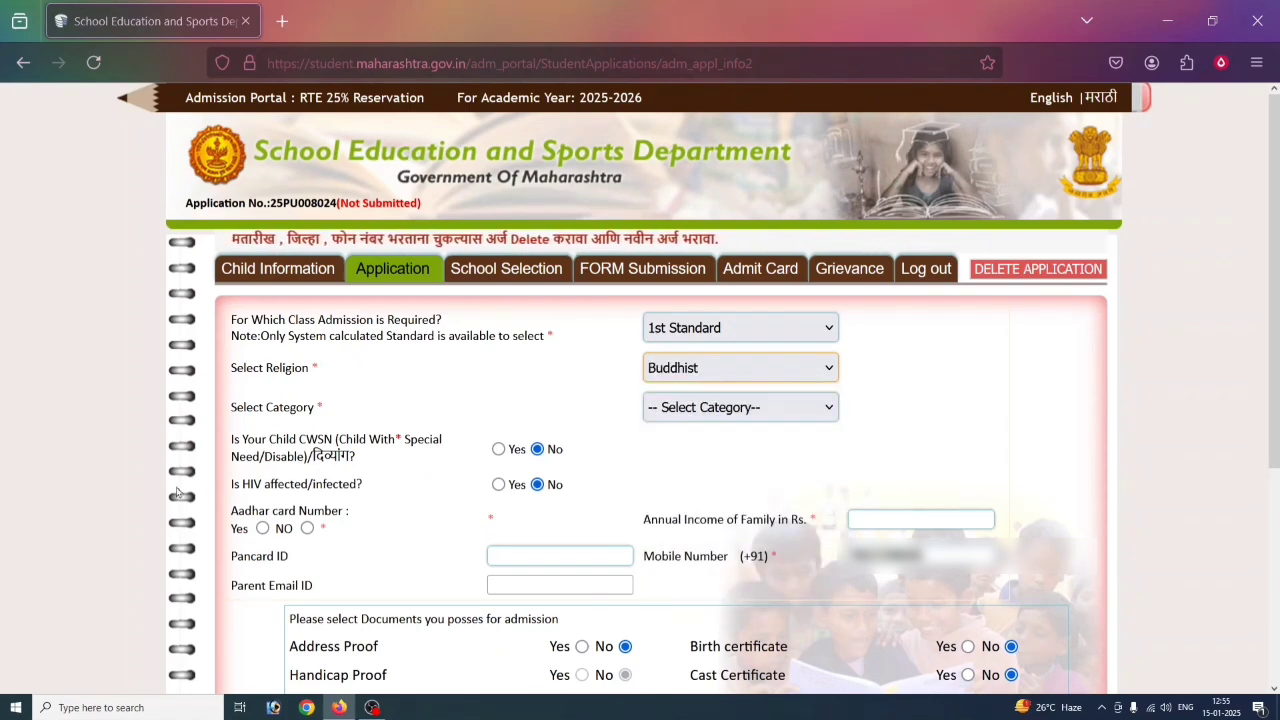
- Choose the category SC, acknowledge the caste certificate notice and check the religion choice
{"action": "left_click", "coordinate": [676, 410]}
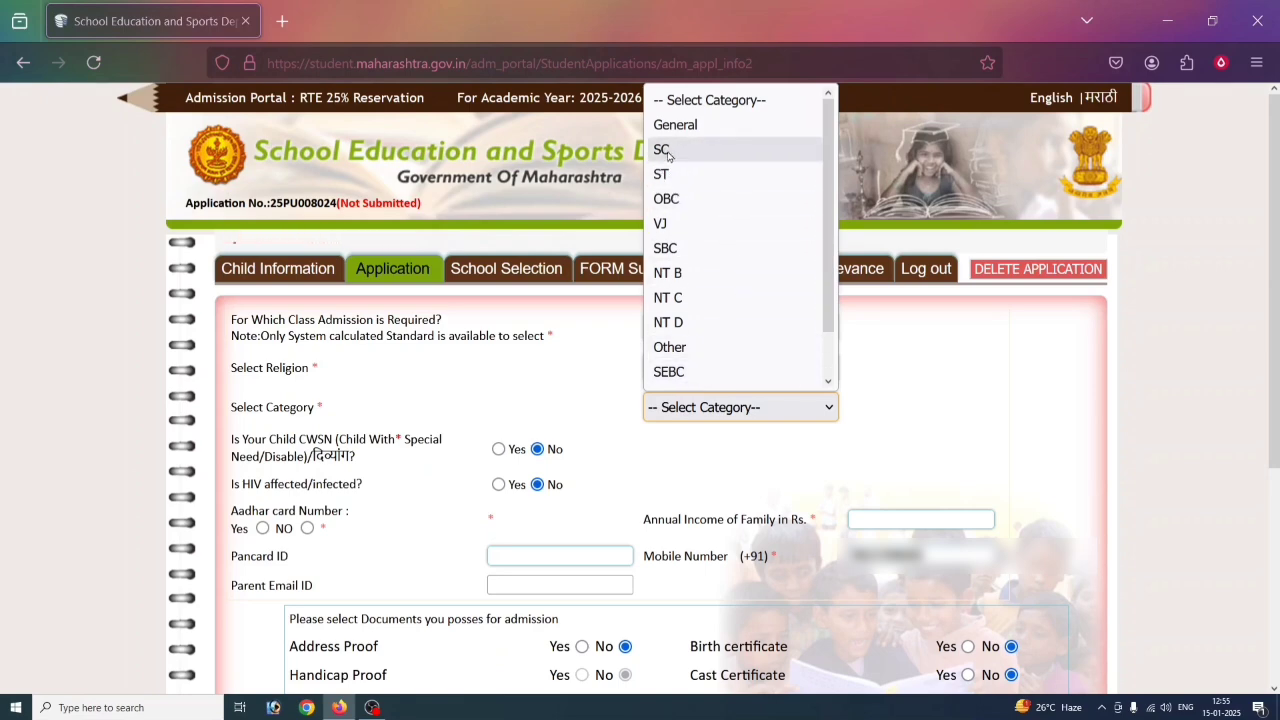
{"action": "left_click", "coordinate": [667, 151]}
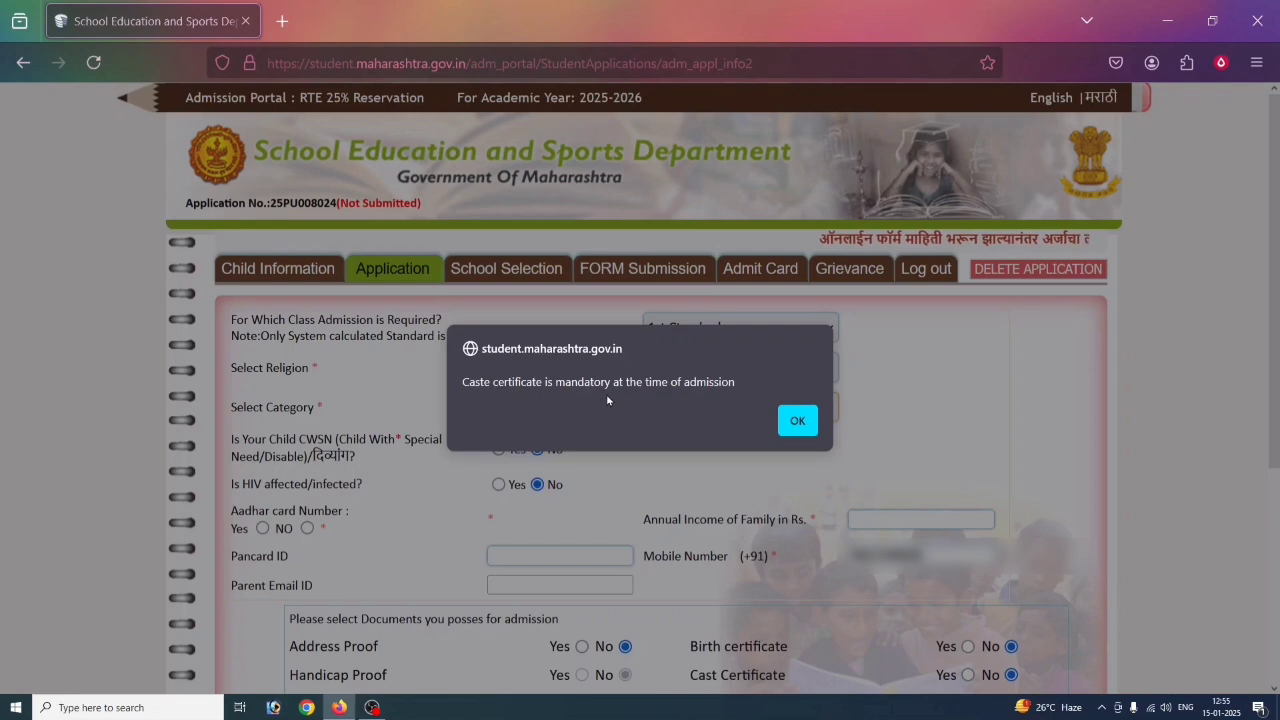
{"action": "left_click", "coordinate": [809, 427]}
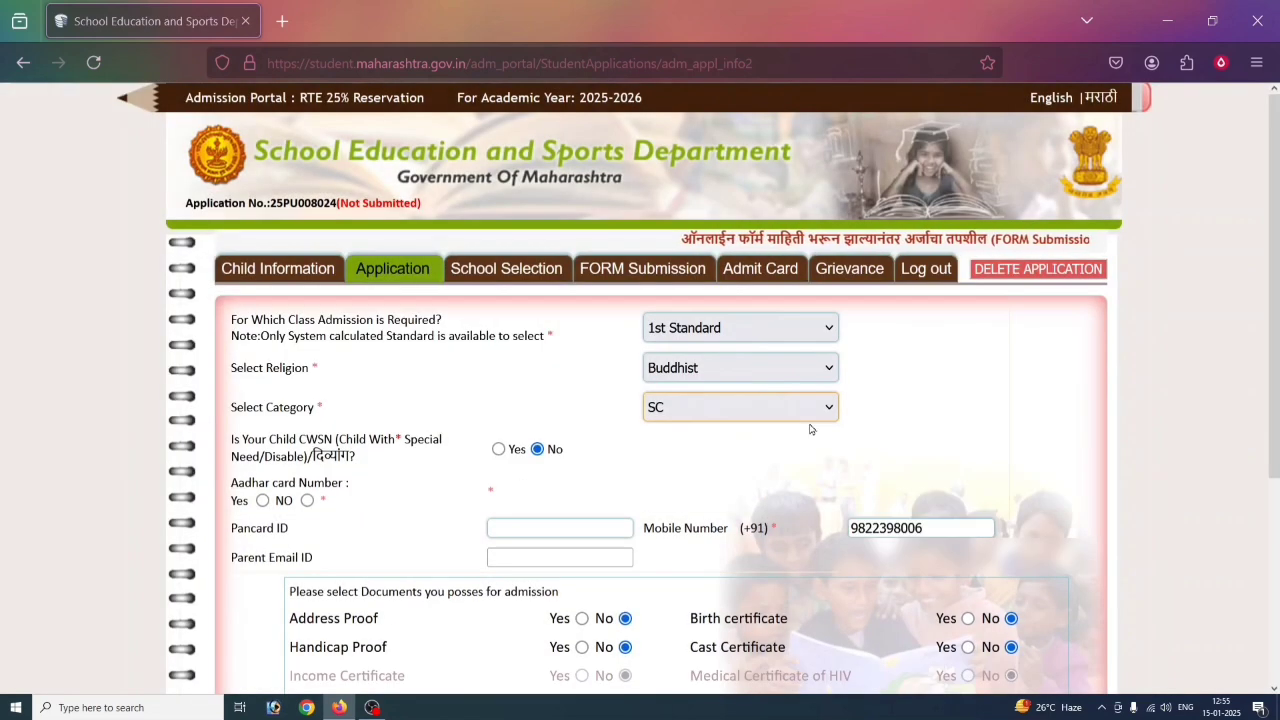
{"action": "left_click", "coordinate": [688, 381]}
{"action": "left_click", "coordinate": [695, 380]}
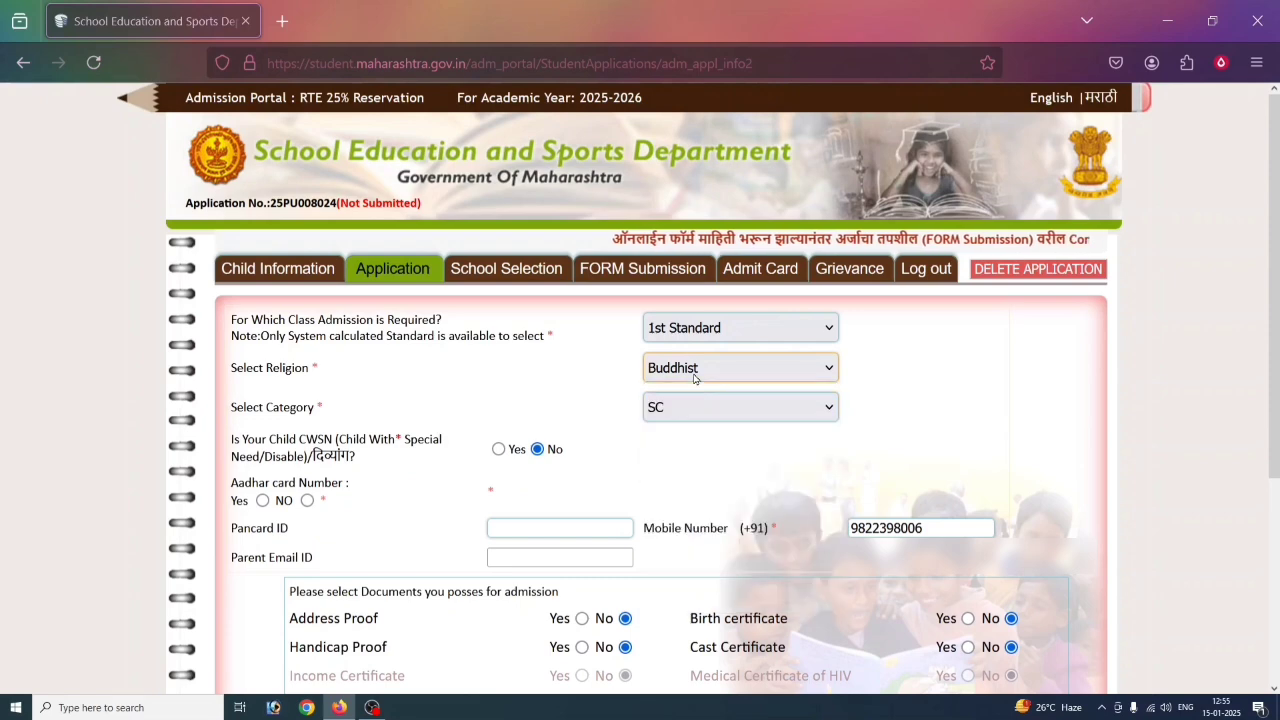
- Set the child's category to General and go to the list of documents held for admission
{"action": "left_click", "coordinate": [701, 412]}
{"action": "left_click", "coordinate": [687, 128]}
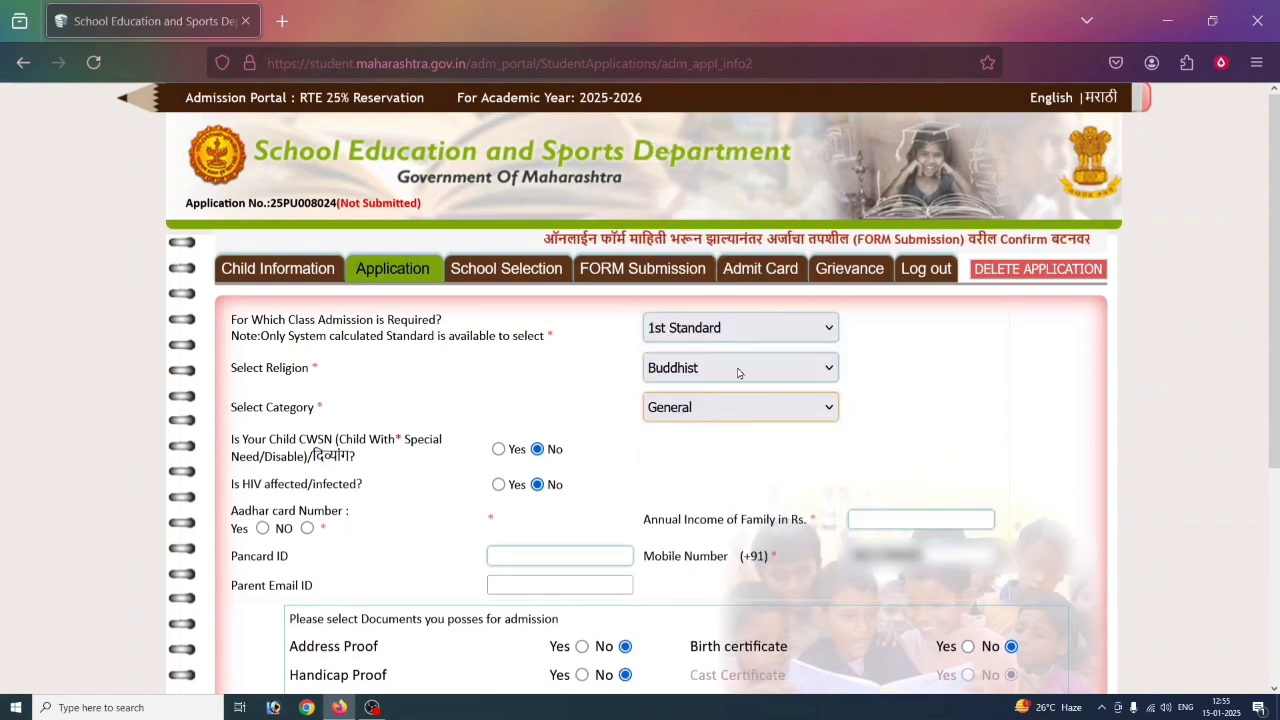
{"action": "scroll", "coordinate": [740, 436], "scroll_direction": "down", "scroll_amount": 3}
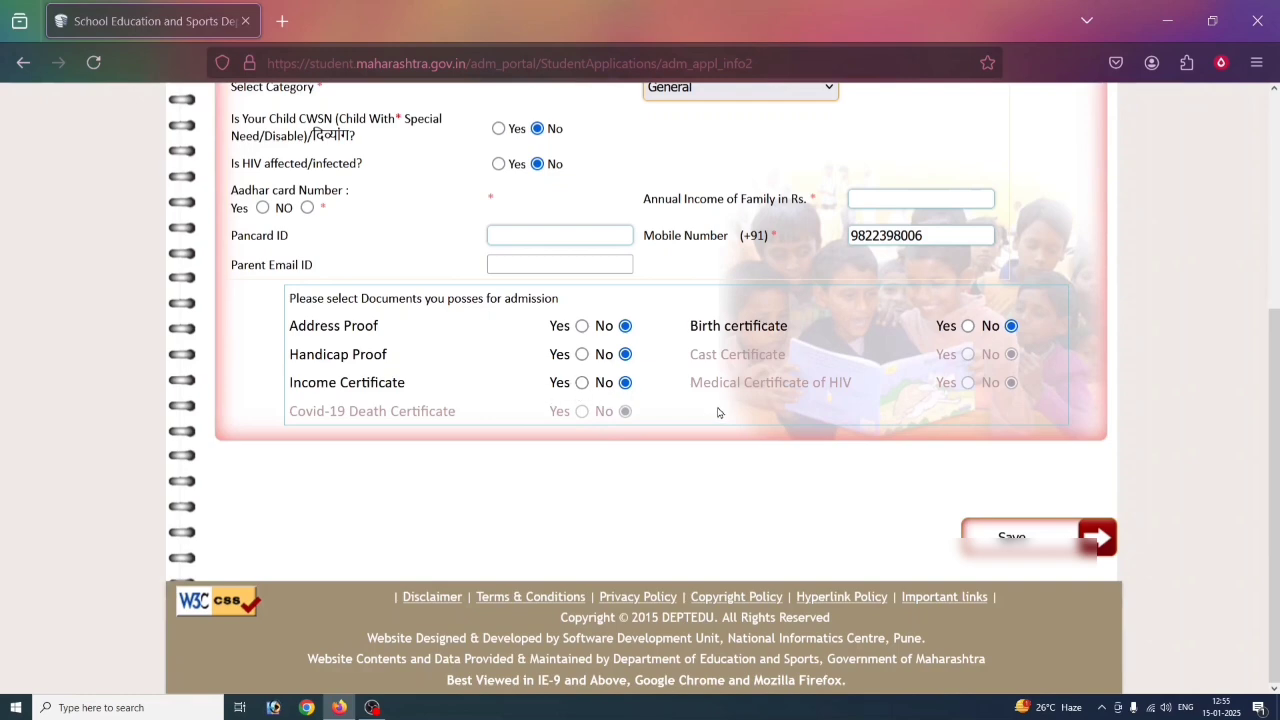
- Change the child's category to EWS
{"action": "scroll", "coordinate": [717, 413], "scroll_direction": "up", "scroll_amount": 3}
{"action": "scroll", "coordinate": [717, 413], "scroll_direction": "down", "scroll_amount": 1}
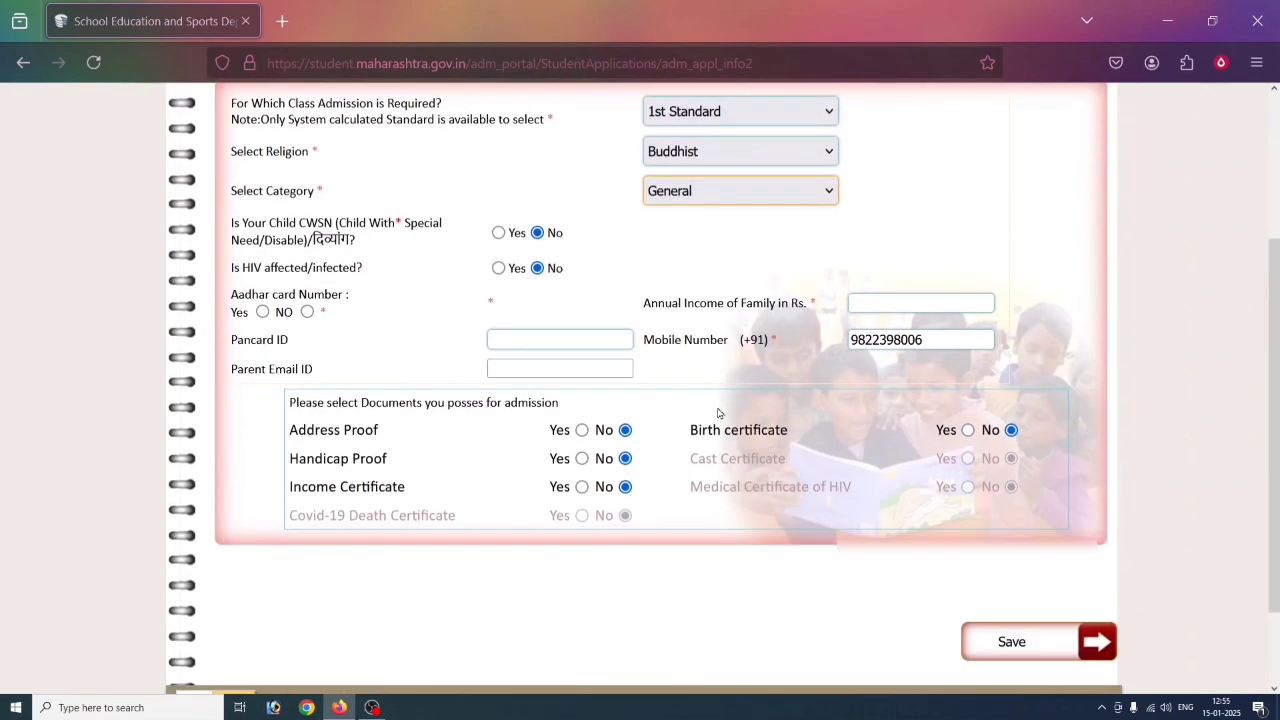
{"action": "scroll", "coordinate": [717, 413], "scroll_direction": "up", "scroll_amount": 1}
{"action": "left_click", "coordinate": [690, 295]}
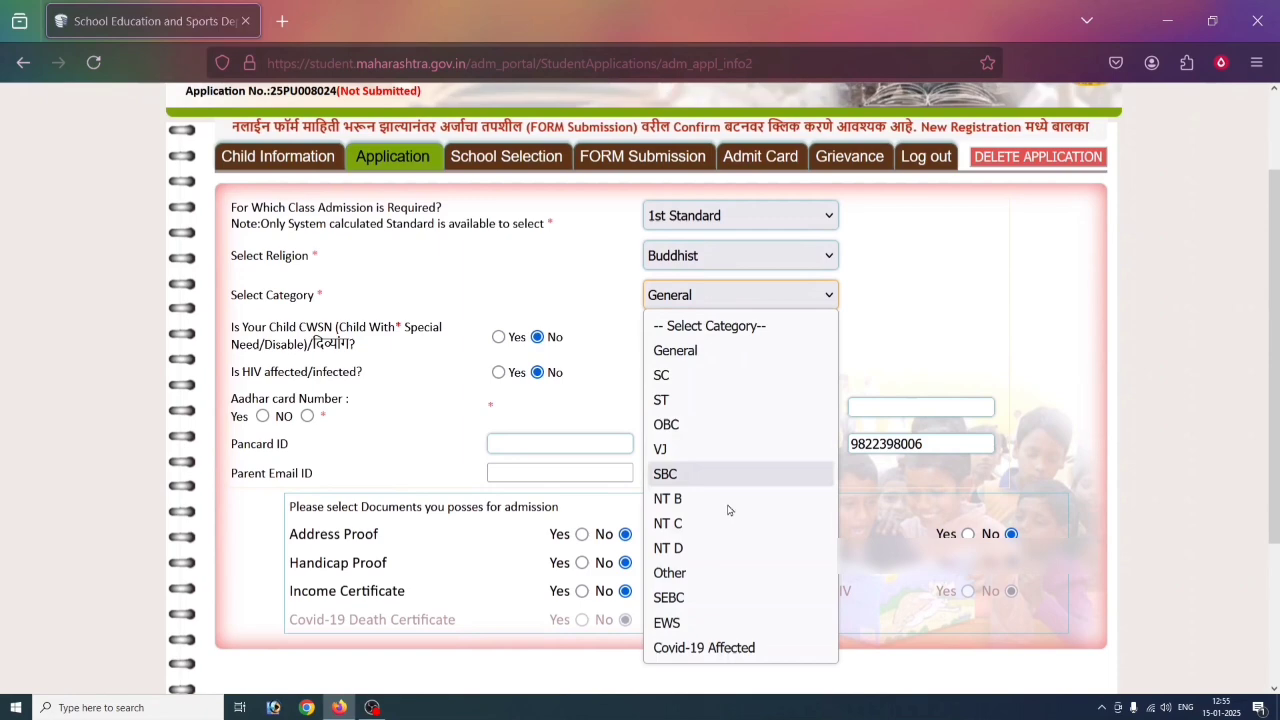
{"action": "left_click", "coordinate": [675, 620]}
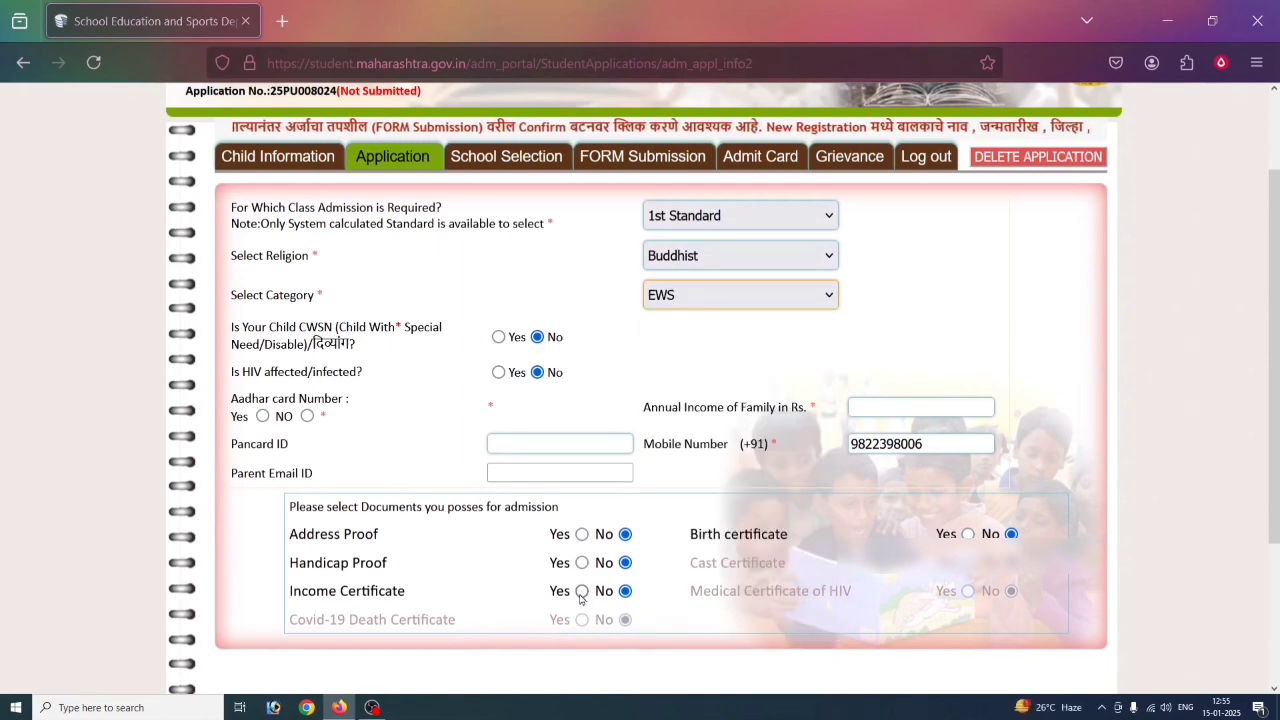
- Set the child's category to SC and acknowledge the caste certificate notice
{"action": "scroll", "coordinate": [600, 590], "scroll_direction": "up", "scroll_amount": 1}
{"action": "left_click", "coordinate": [731, 400]}
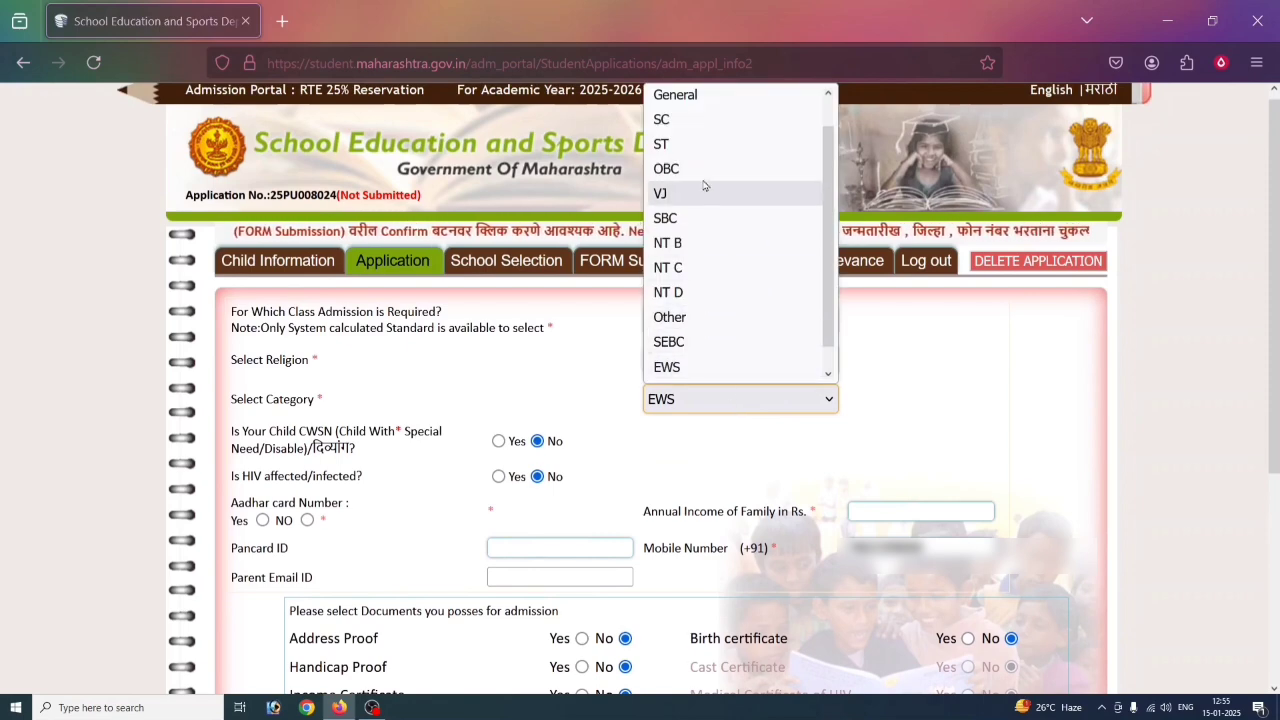
{"action": "left_click", "coordinate": [668, 120]}
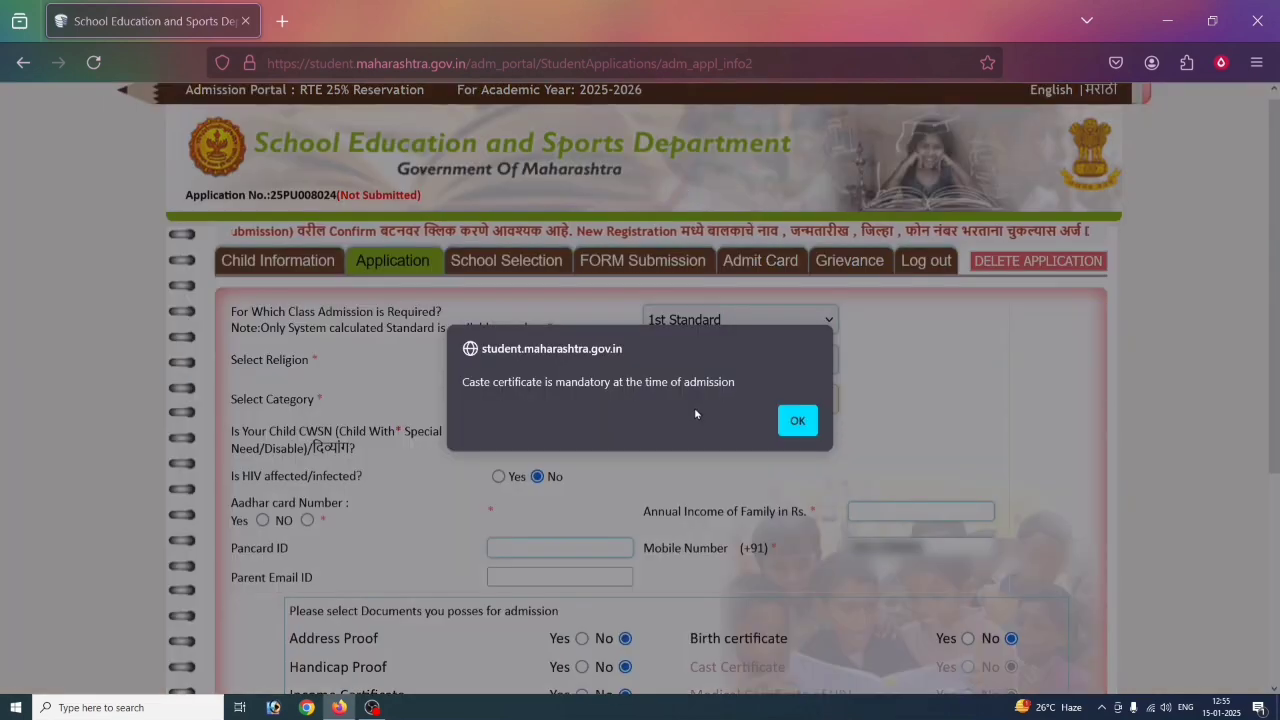
{"action": "left_click", "coordinate": [797, 421]}
{"action": "scroll", "coordinate": [620, 480], "scroll_direction": "down", "scroll_amount": 1}
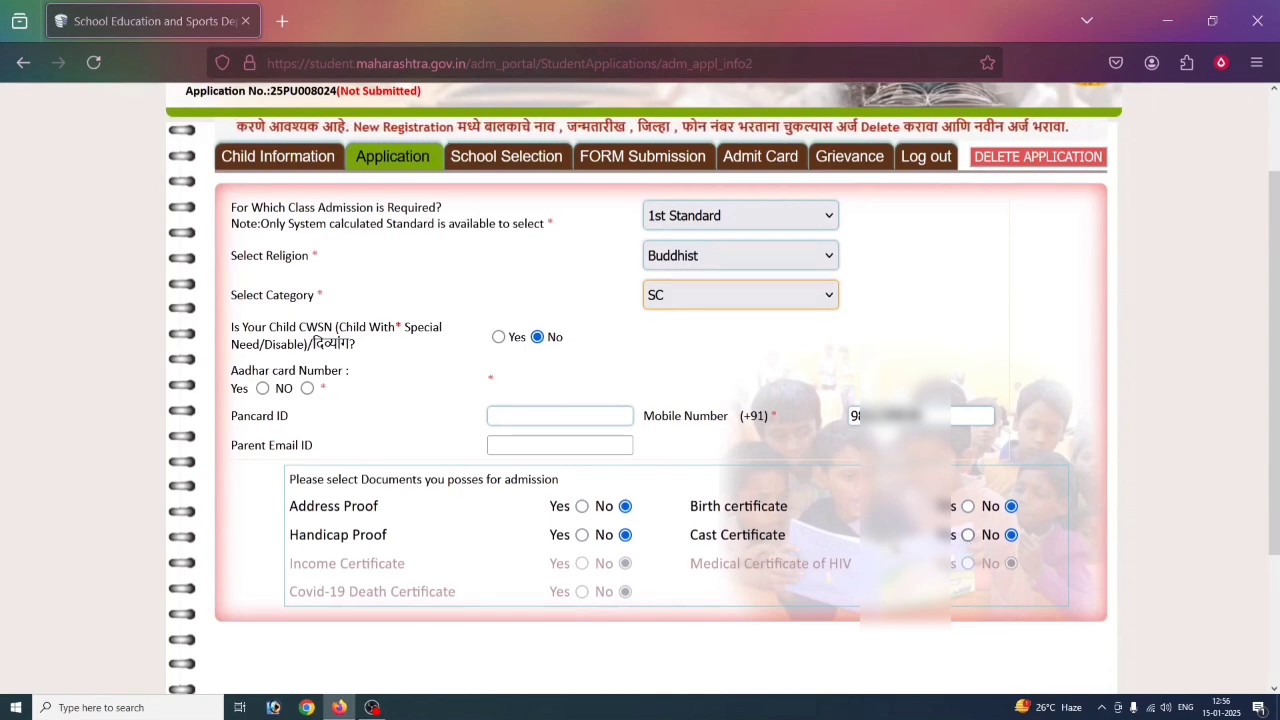
- Try the CWSN option with Autism Spectrum Disorder at 45% disability, and return the CWSN answer to No
{"action": "scroll", "coordinate": [245, 527], "scroll_direction": "up", "scroll_amount": 1}
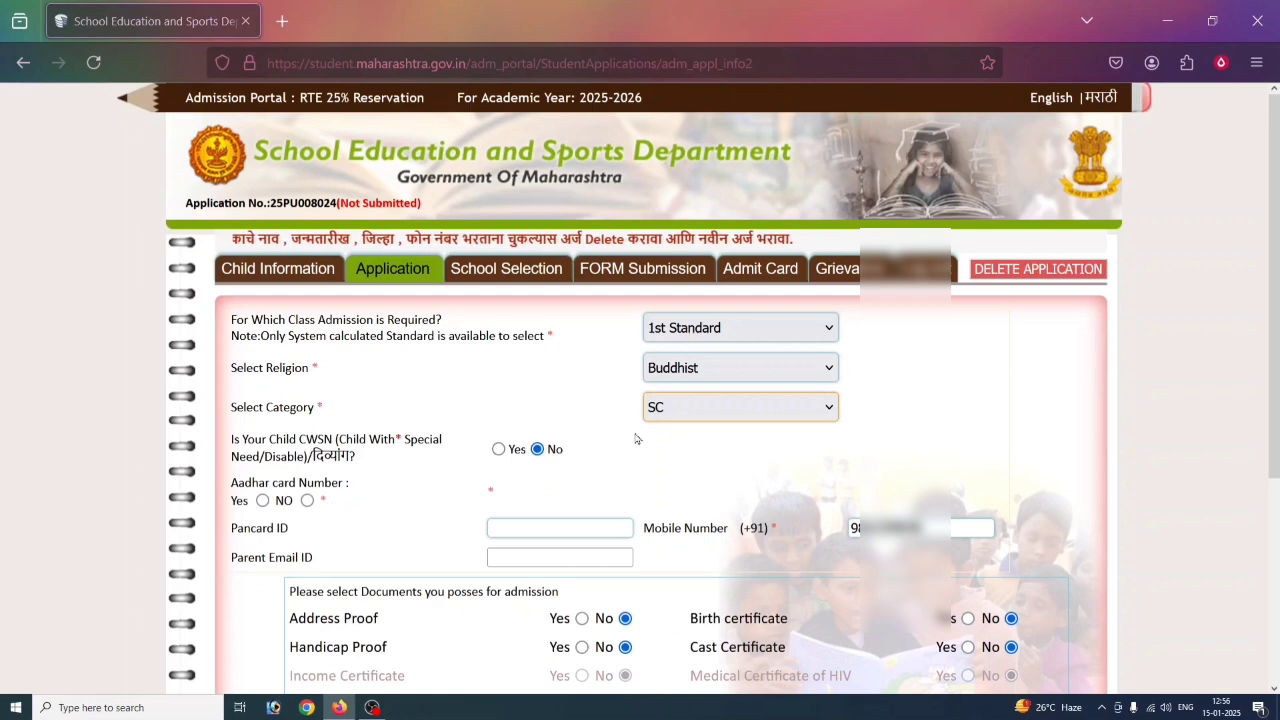
{"action": "left_click", "coordinate": [500, 449]}
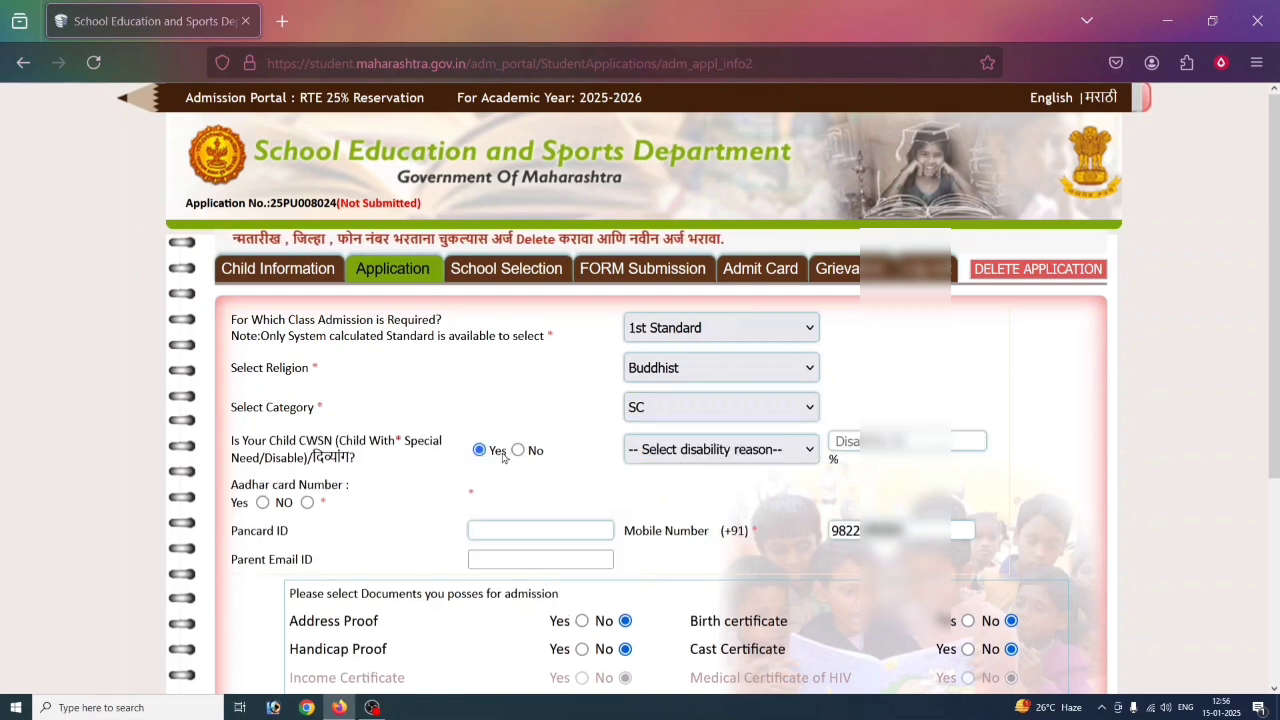
{"action": "left_click", "coordinate": [714, 455]}
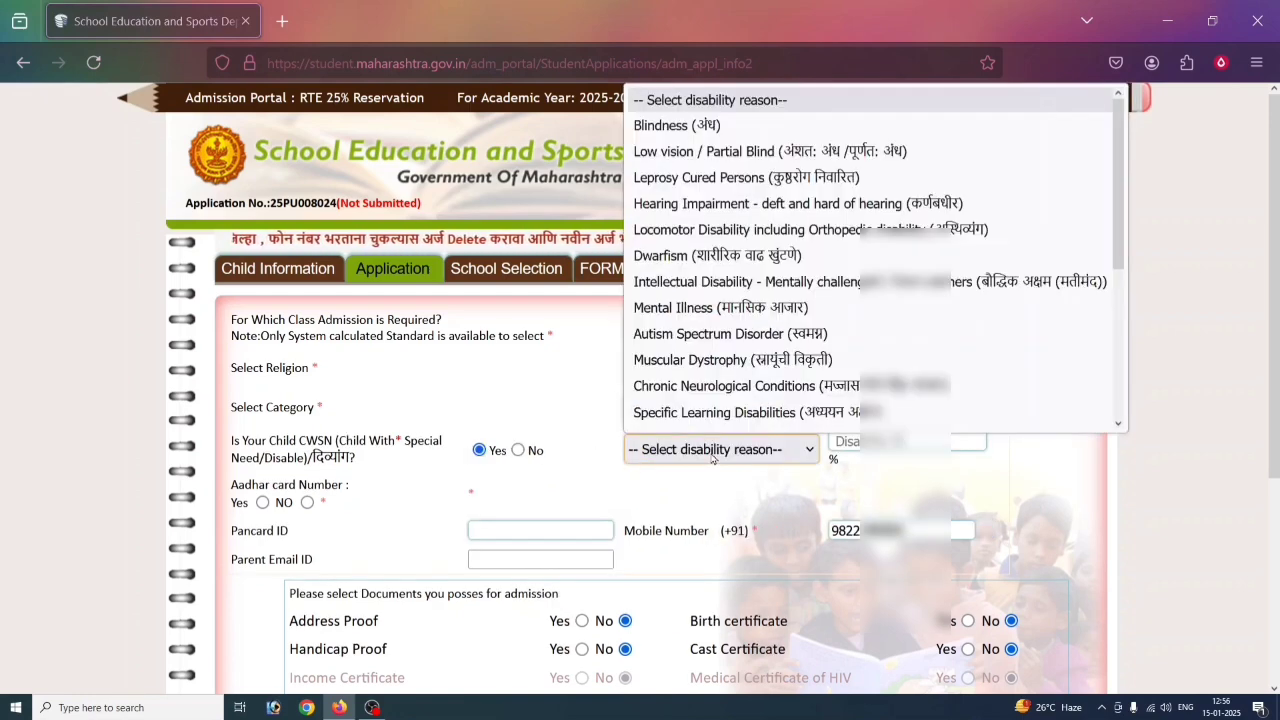
{"action": "left_click", "coordinate": [734, 336]}
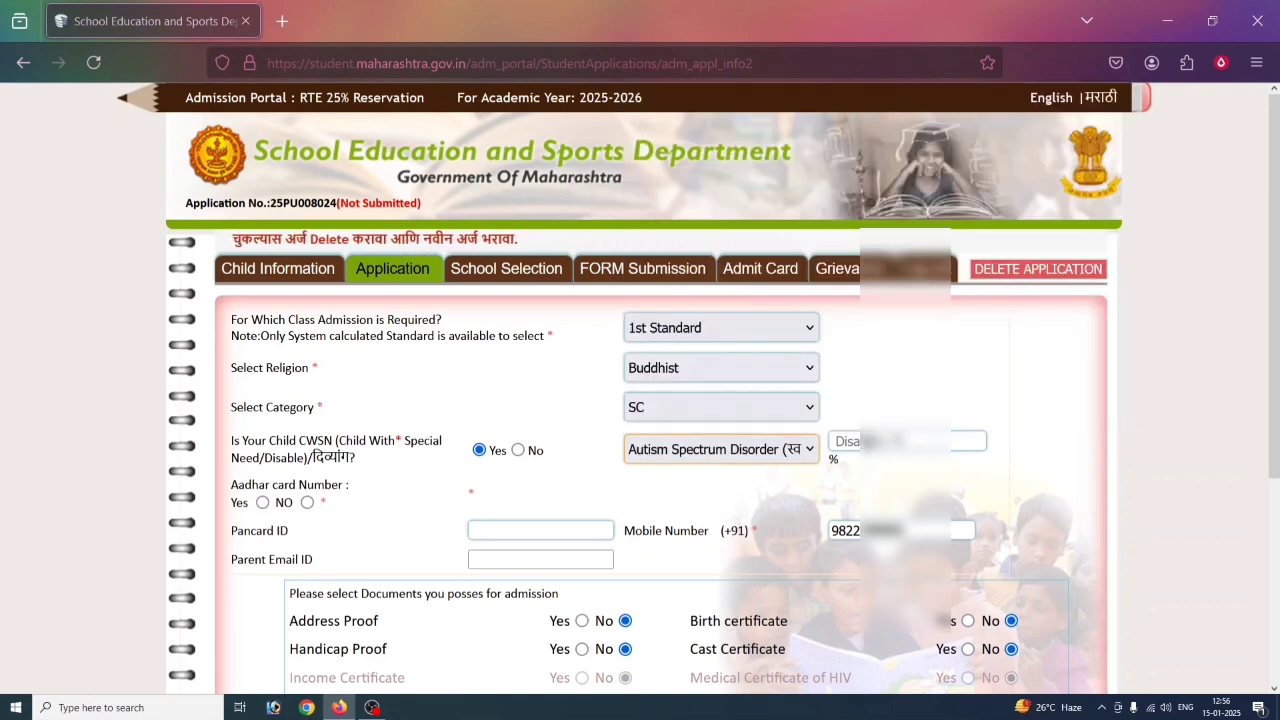
{"action": "left_click", "coordinate": [866, 441]}
{"action": "type", "text": "45"}
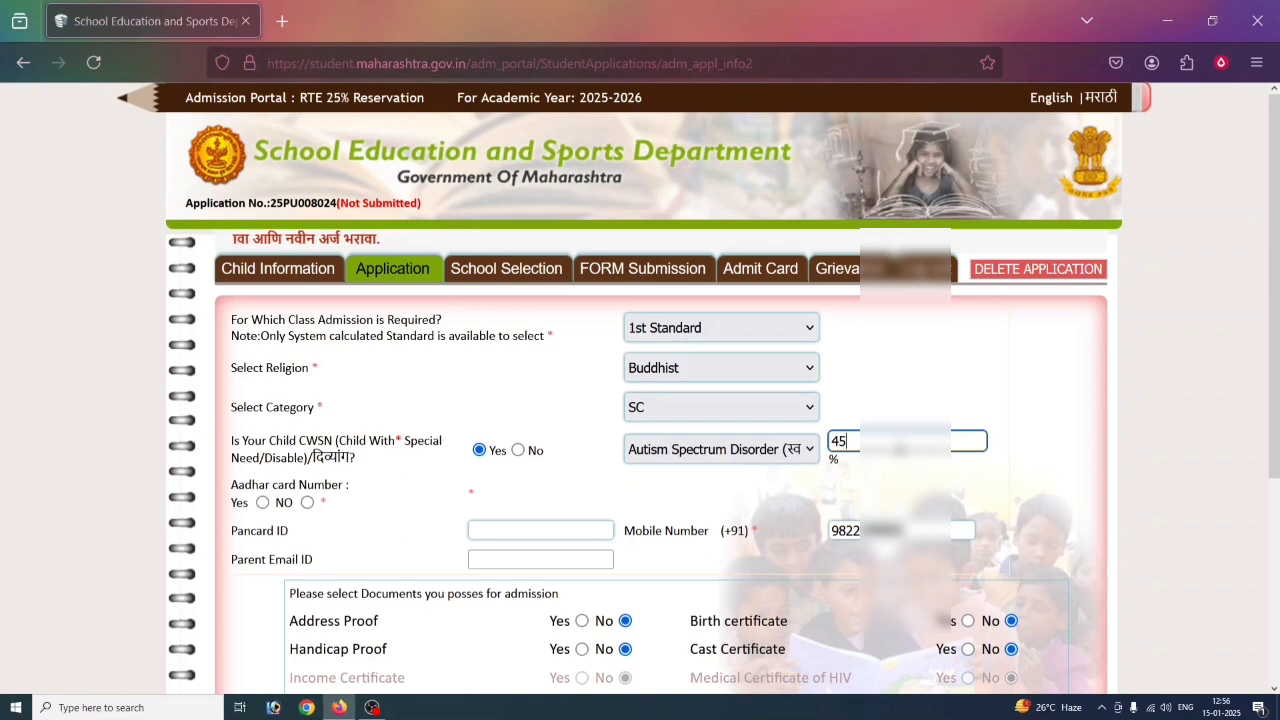
{"action": "left_click", "coordinate": [518, 451]}
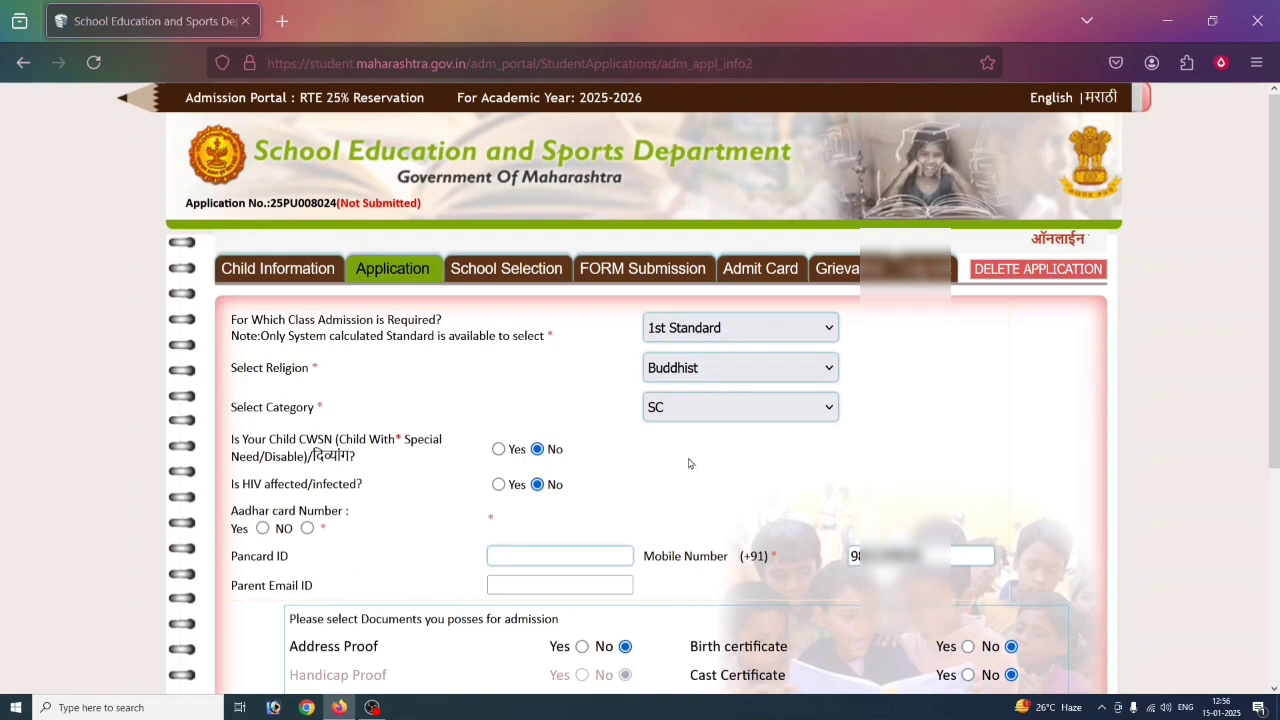
- Try the Yes answer for HIV affected/infected and return it to No
{"action": "scroll", "coordinate": [549, 486], "scroll_direction": "down", "scroll_amount": 2}
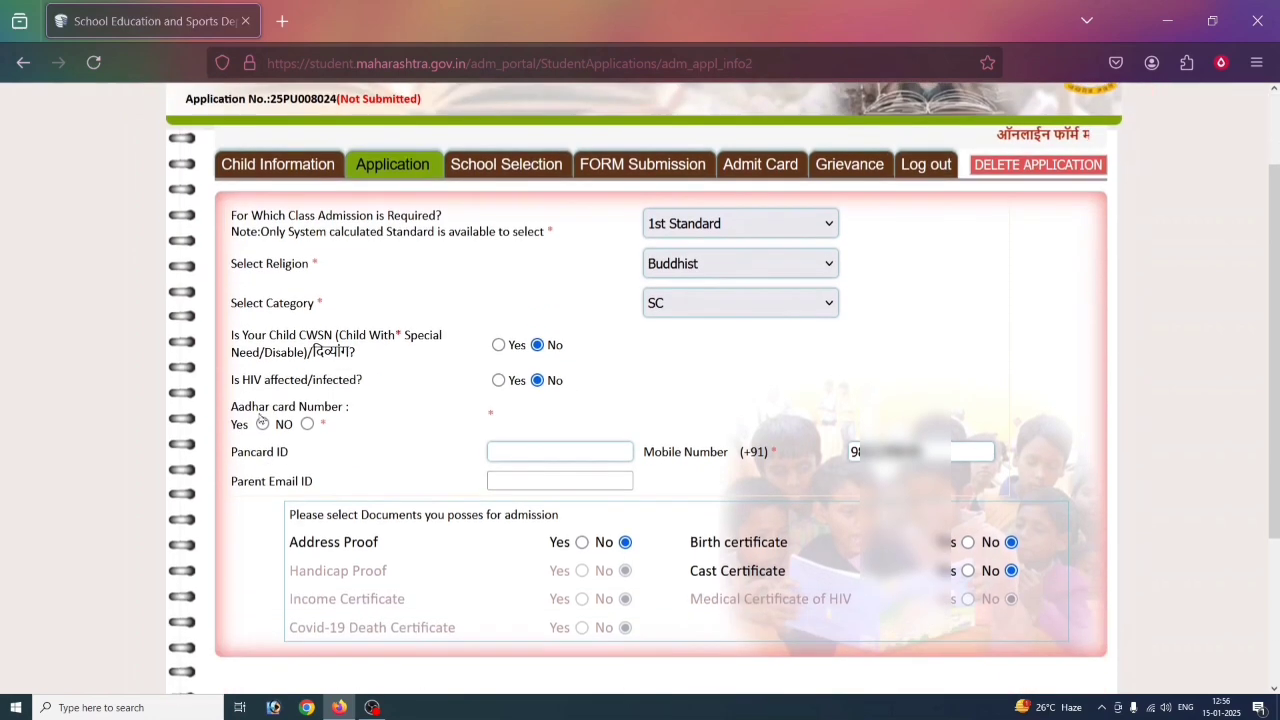
{"action": "left_click", "coordinate": [498, 381]}
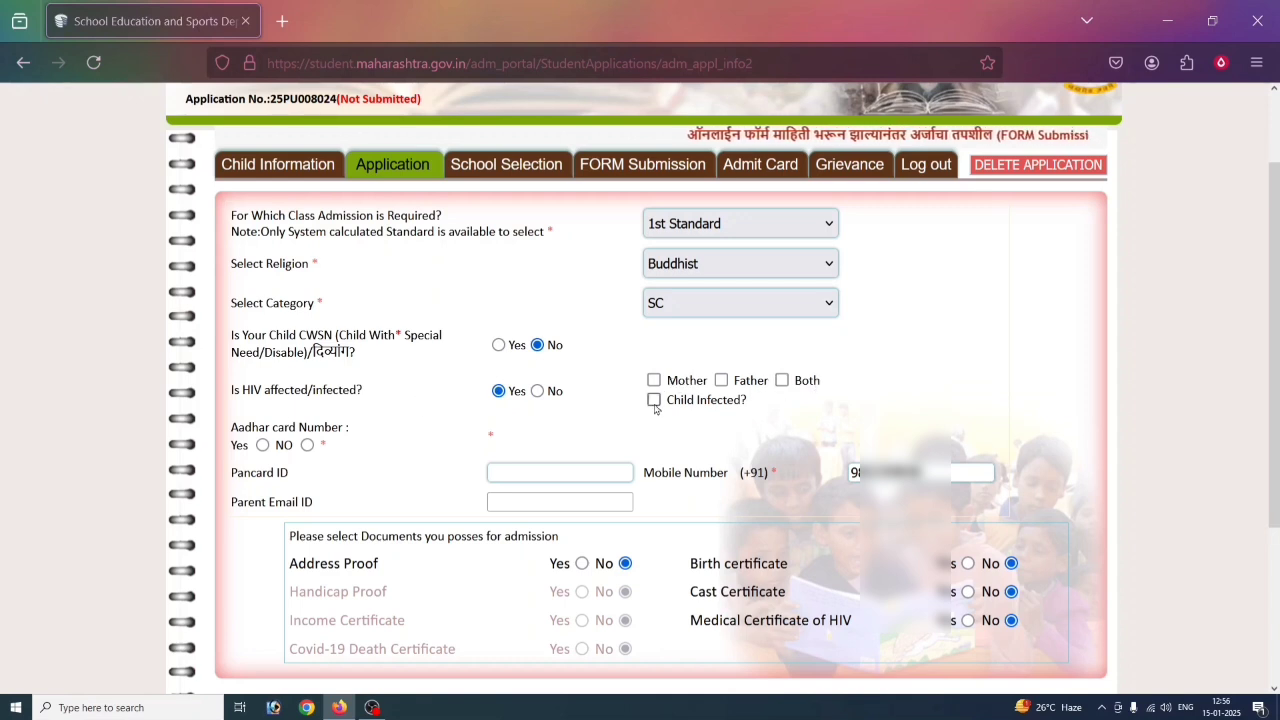
{"action": "left_click", "coordinate": [537, 392]}
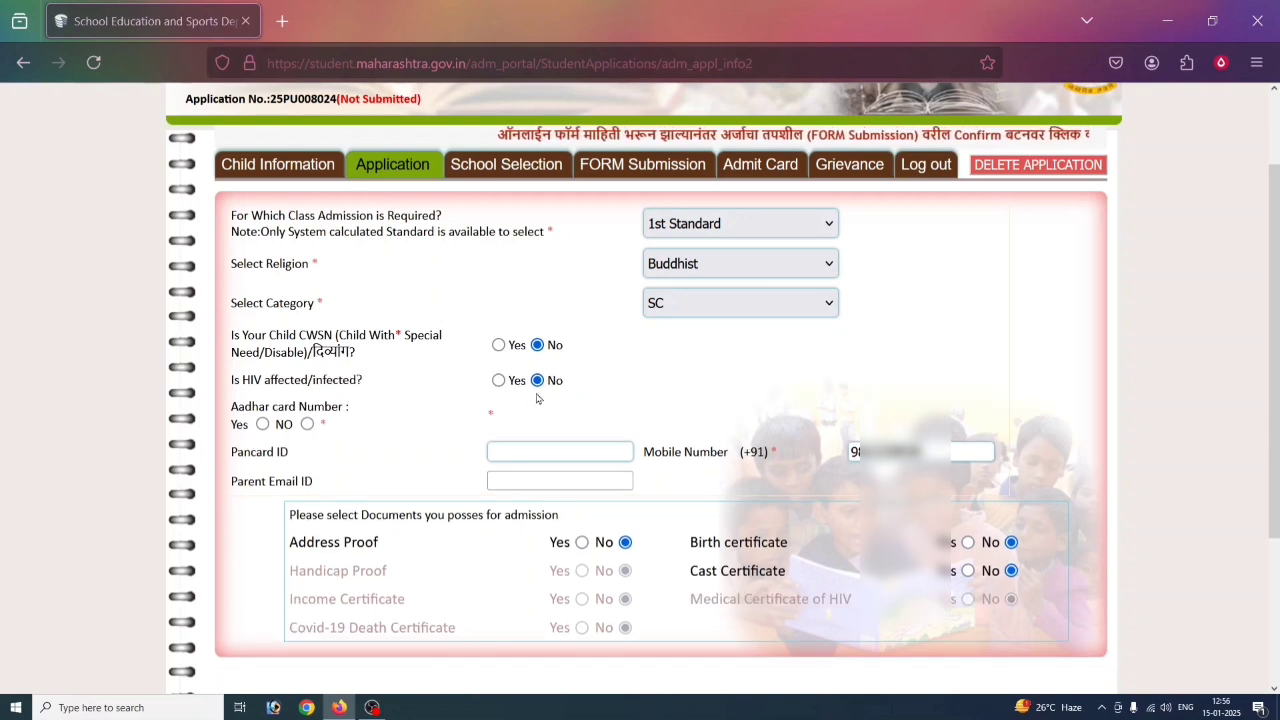
- Answer No for the Aadhar card number and No for the Aadhar receipt, after trying the Yes options
{"action": "left_click", "coordinate": [263, 424]}
{"action": "left_click", "coordinate": [510, 406]}
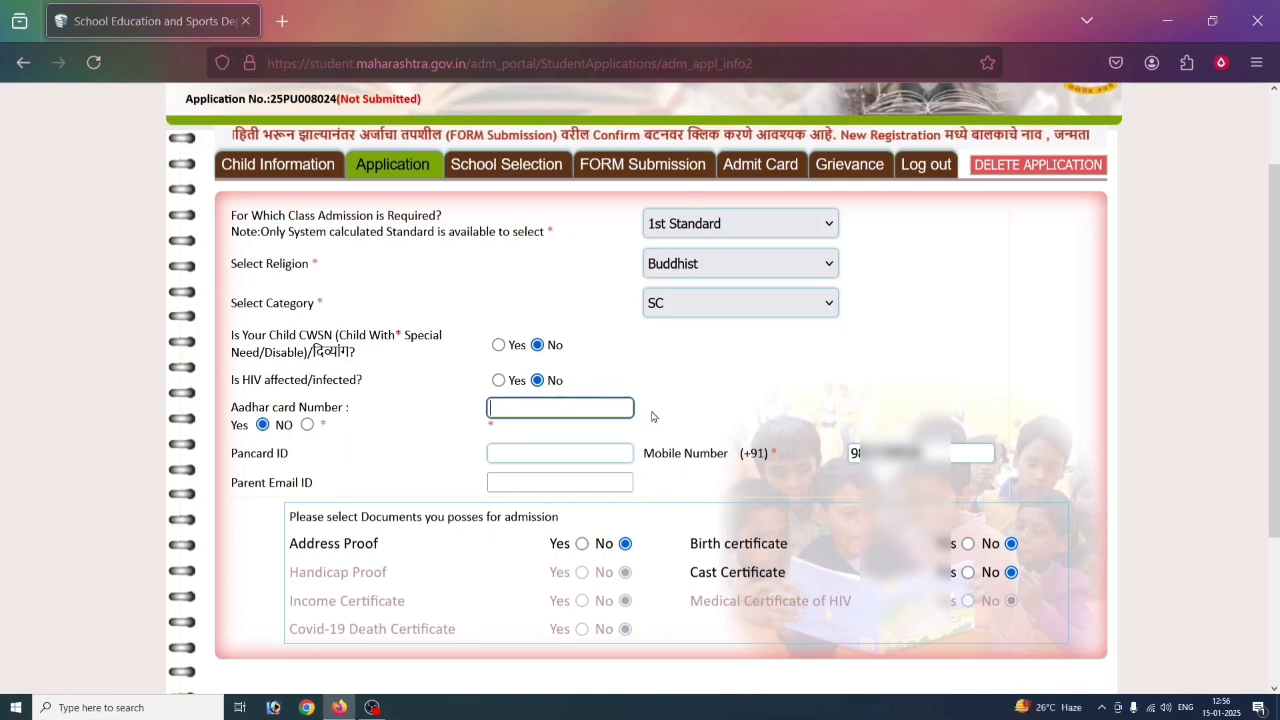
{"action": "left_click", "coordinate": [308, 425]}
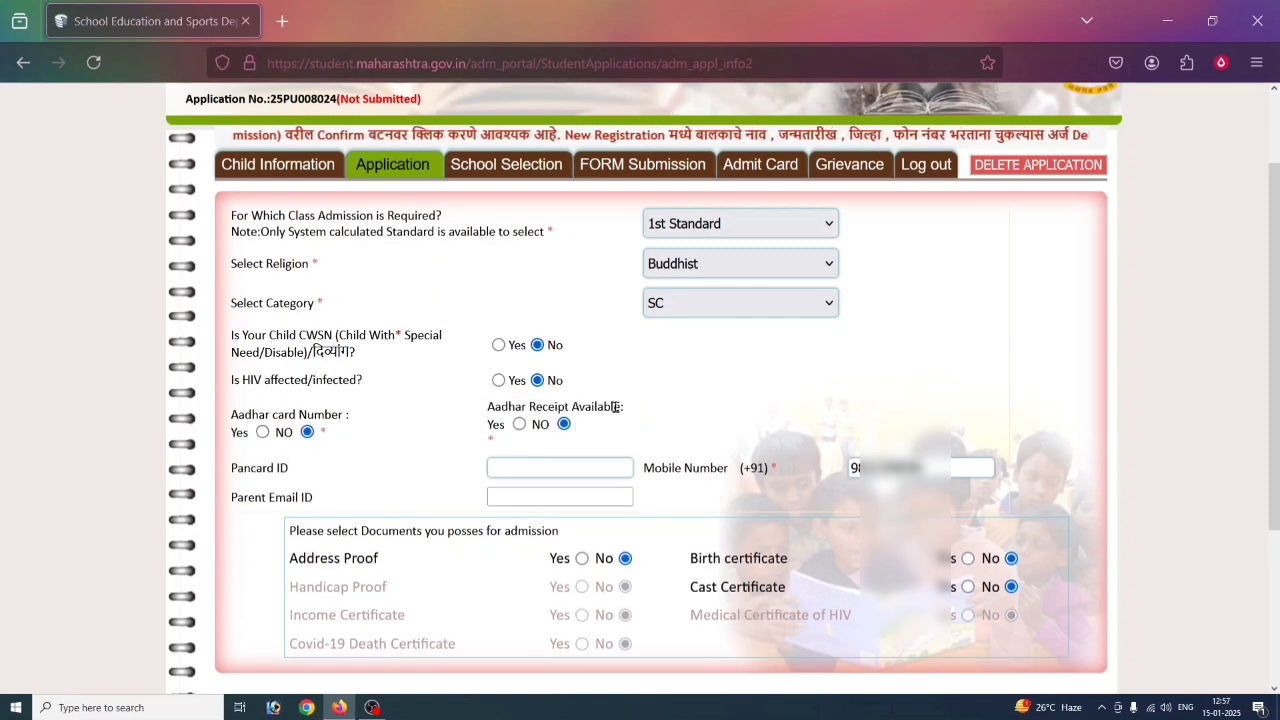
{"action": "left_click", "coordinate": [520, 425]}
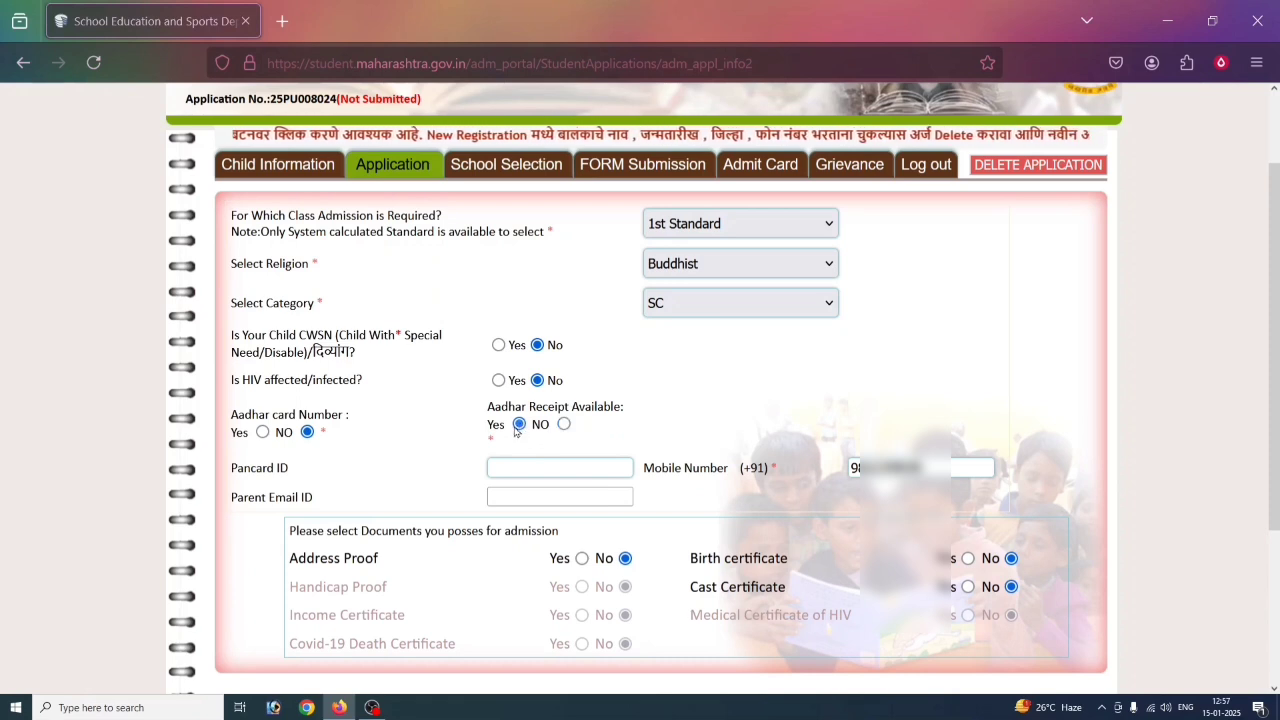
{"action": "left_click", "coordinate": [564, 425]}
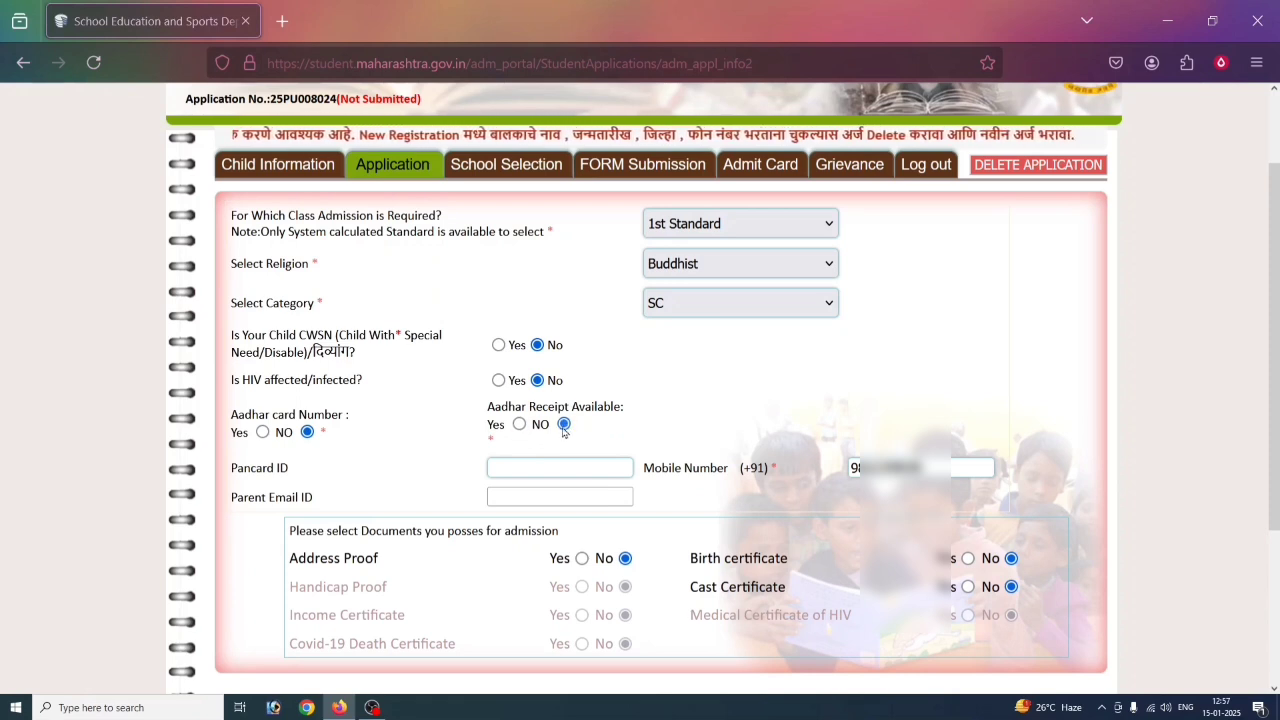
- Mark the address proof, birth certificate and cast certificate as documents held for admission
{"action": "scroll", "coordinate": [564, 430], "scroll_direction": "down", "scroll_amount": 2}
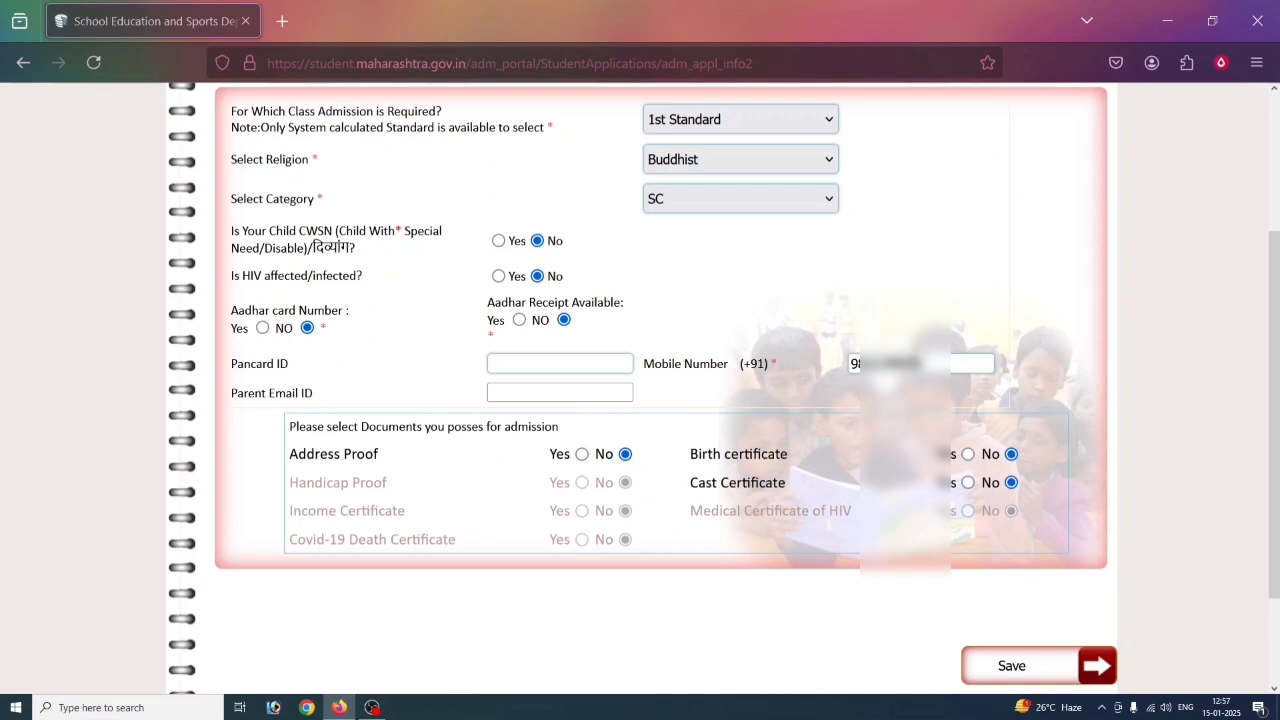
{"action": "left_click", "coordinate": [905, 365]}
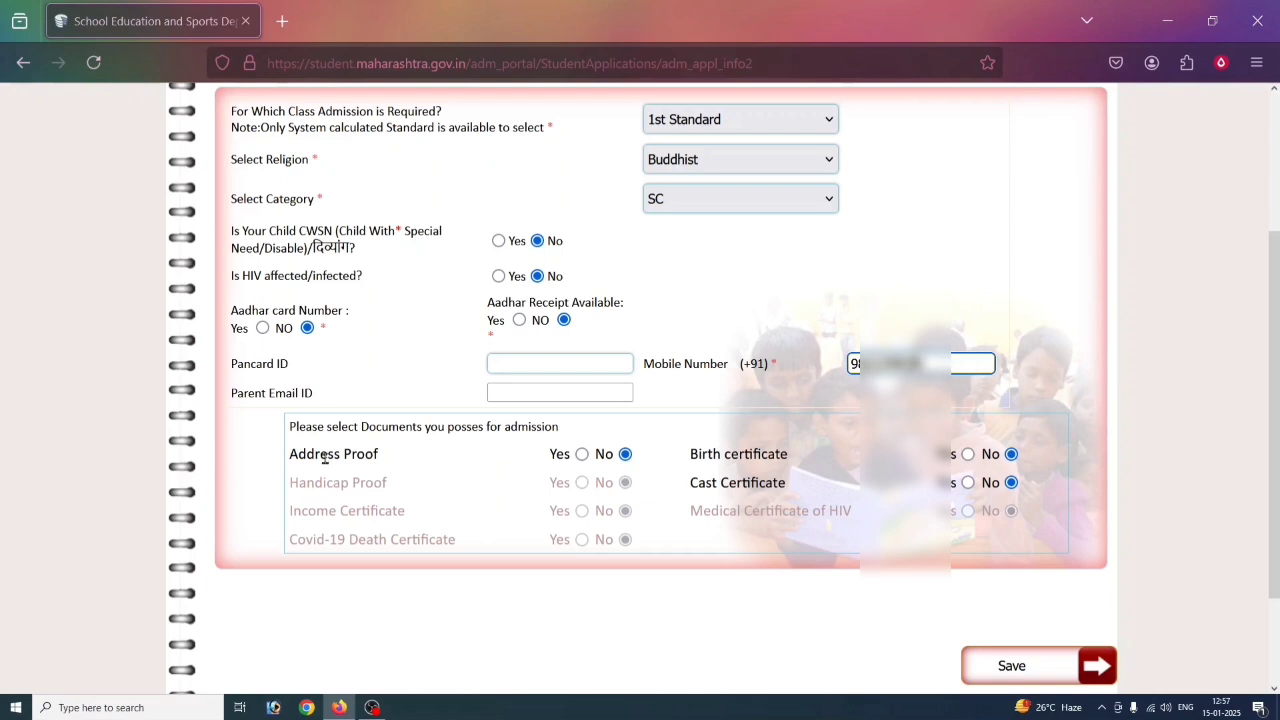
{"action": "left_click", "coordinate": [581, 455]}
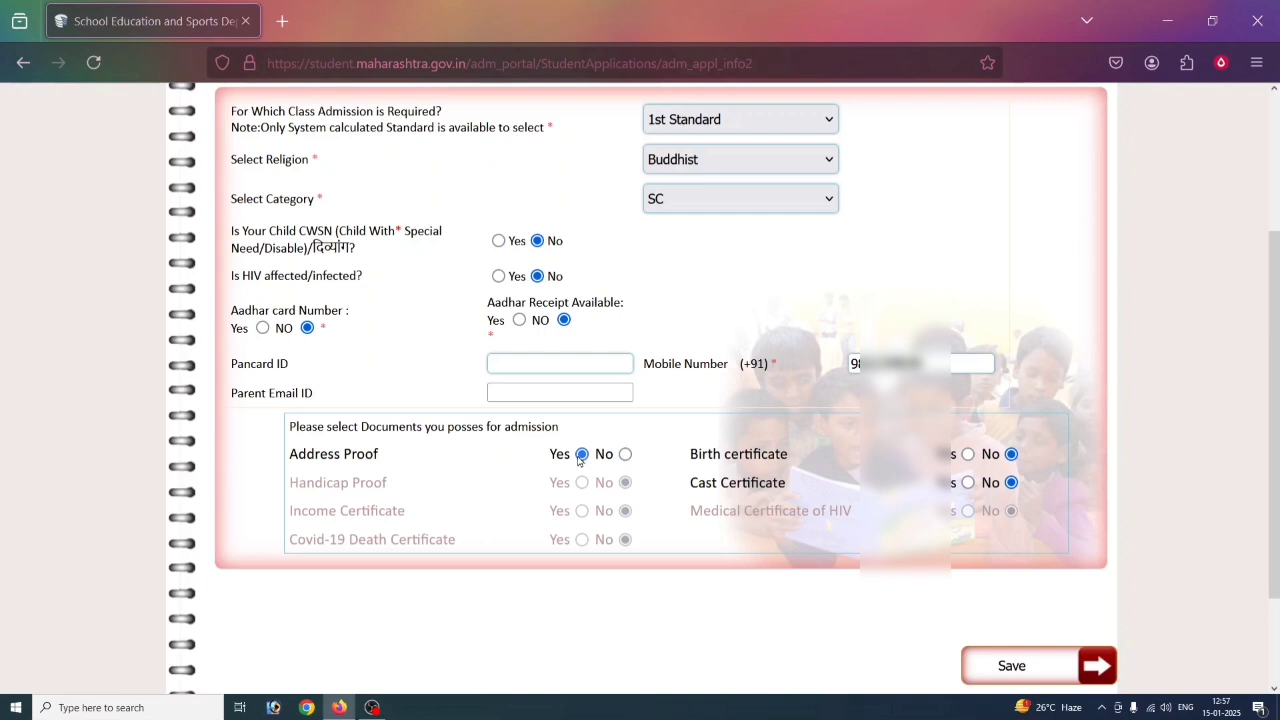
{"action": "left_click", "coordinate": [967, 455]}
{"action": "left_click", "coordinate": [968, 483]}
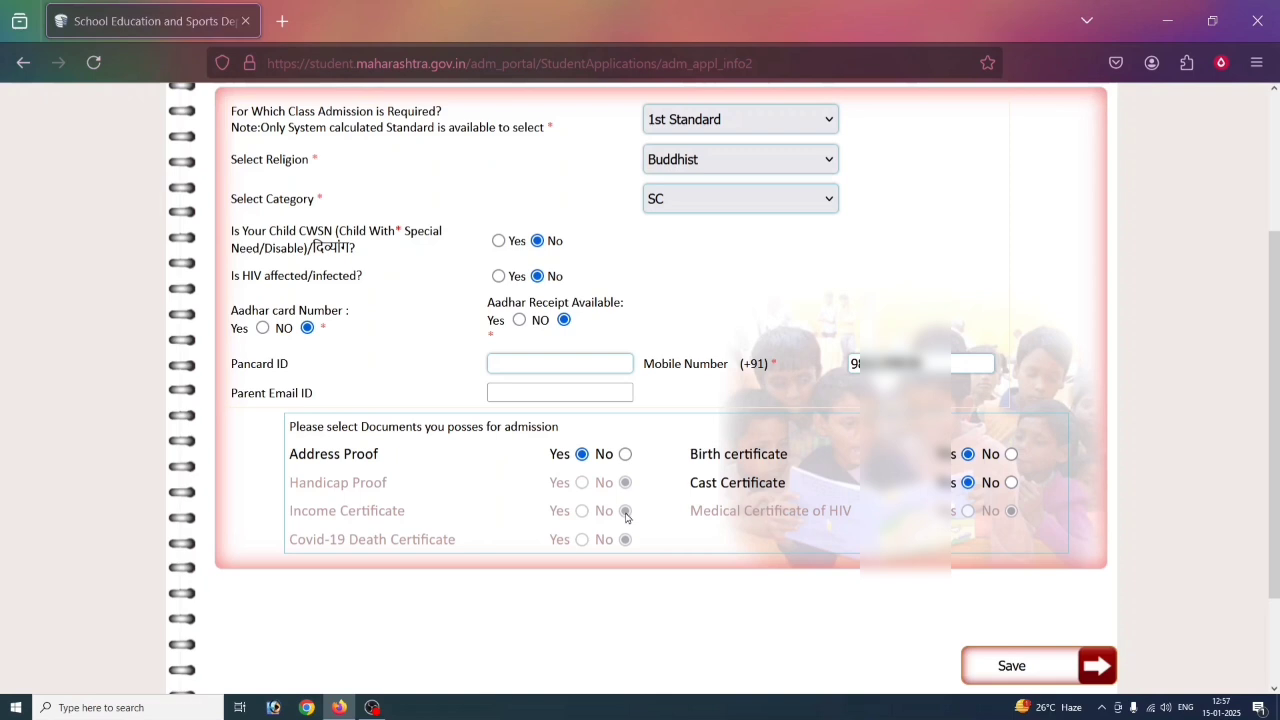
{"action": "left_click", "coordinate": [694, 200]}
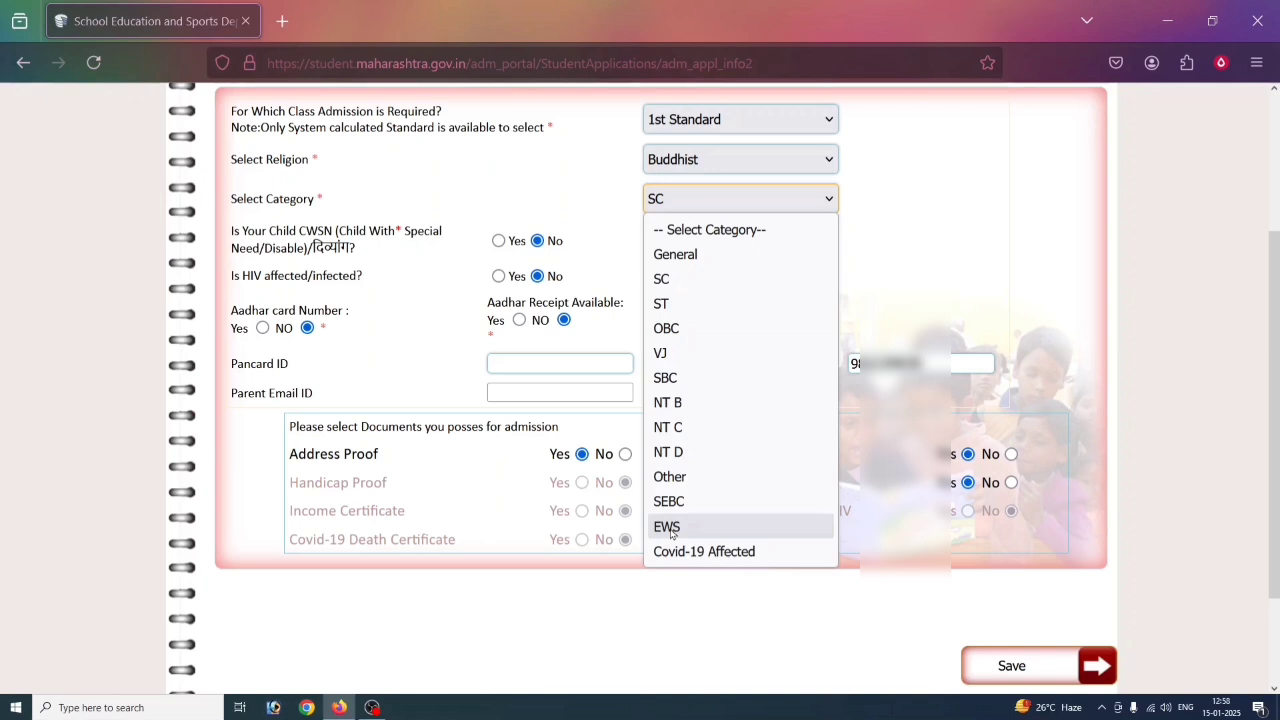
{"action": "left_click", "coordinate": [525, 528]}
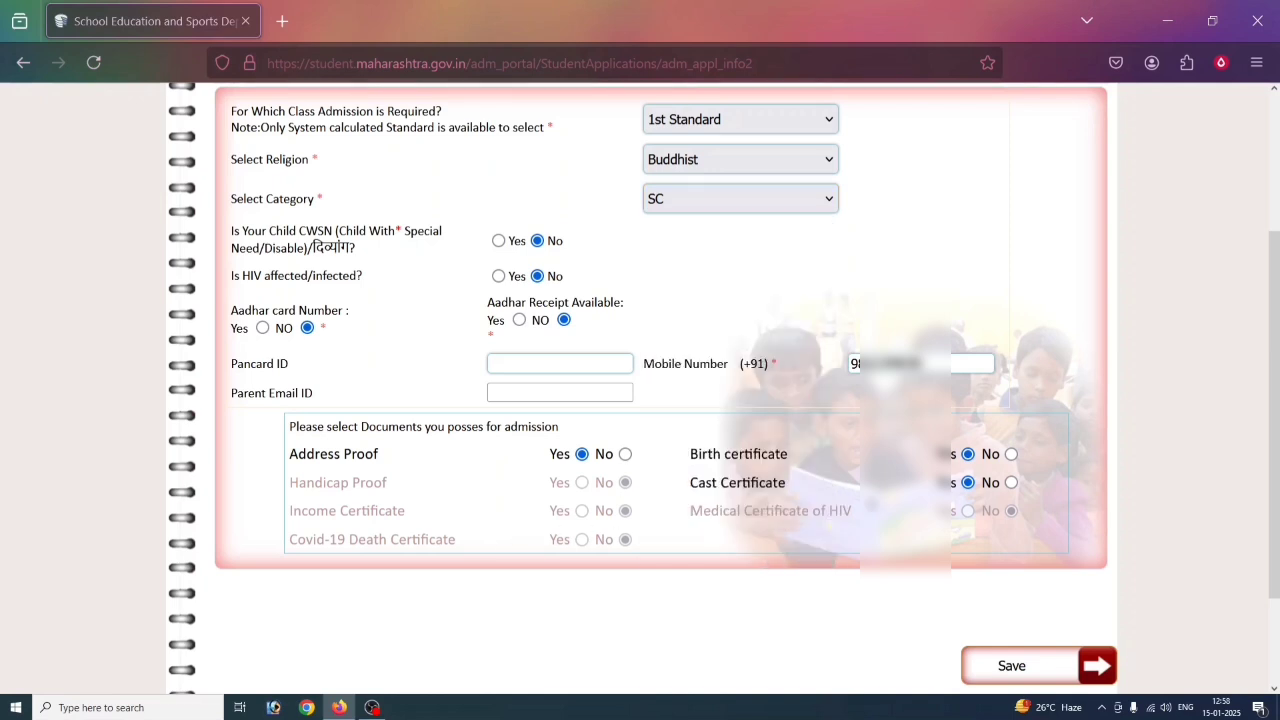
- Save the application details and acknowledge the message
{"action": "scroll", "coordinate": [523, 523], "scroll_direction": "down", "scroll_amount": 2}
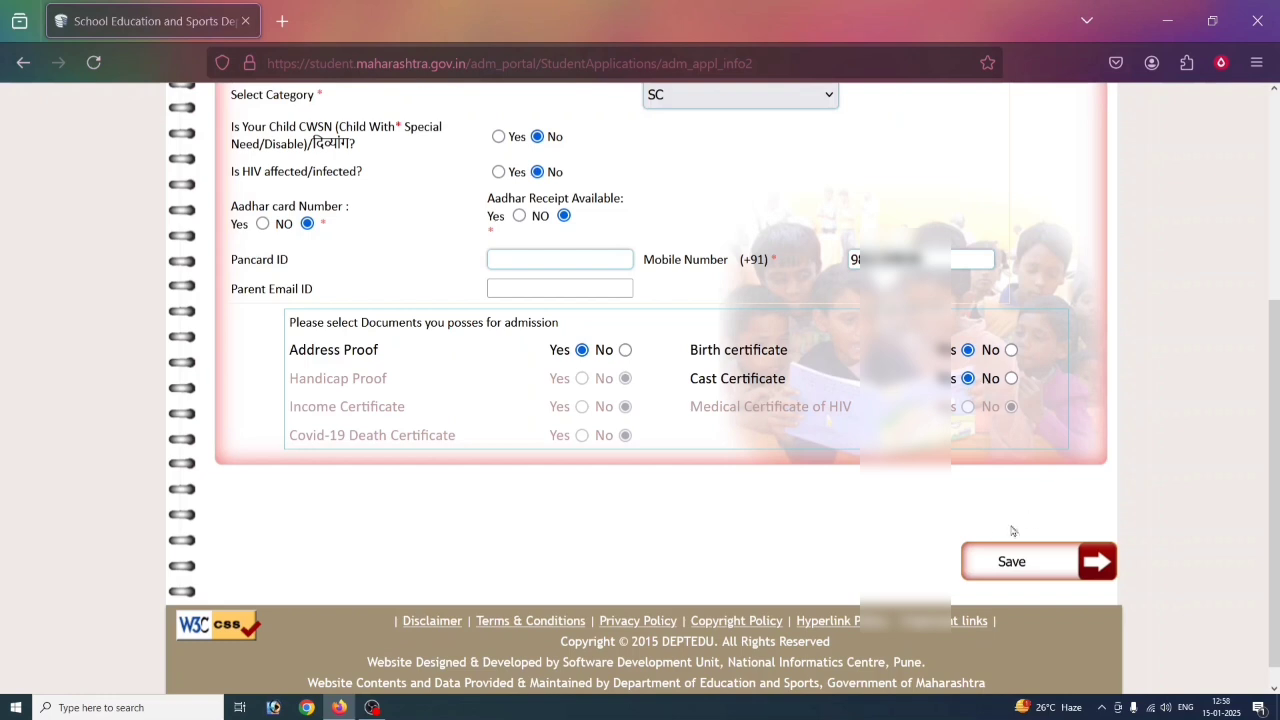
{"action": "left_click", "coordinate": [1032, 554]}
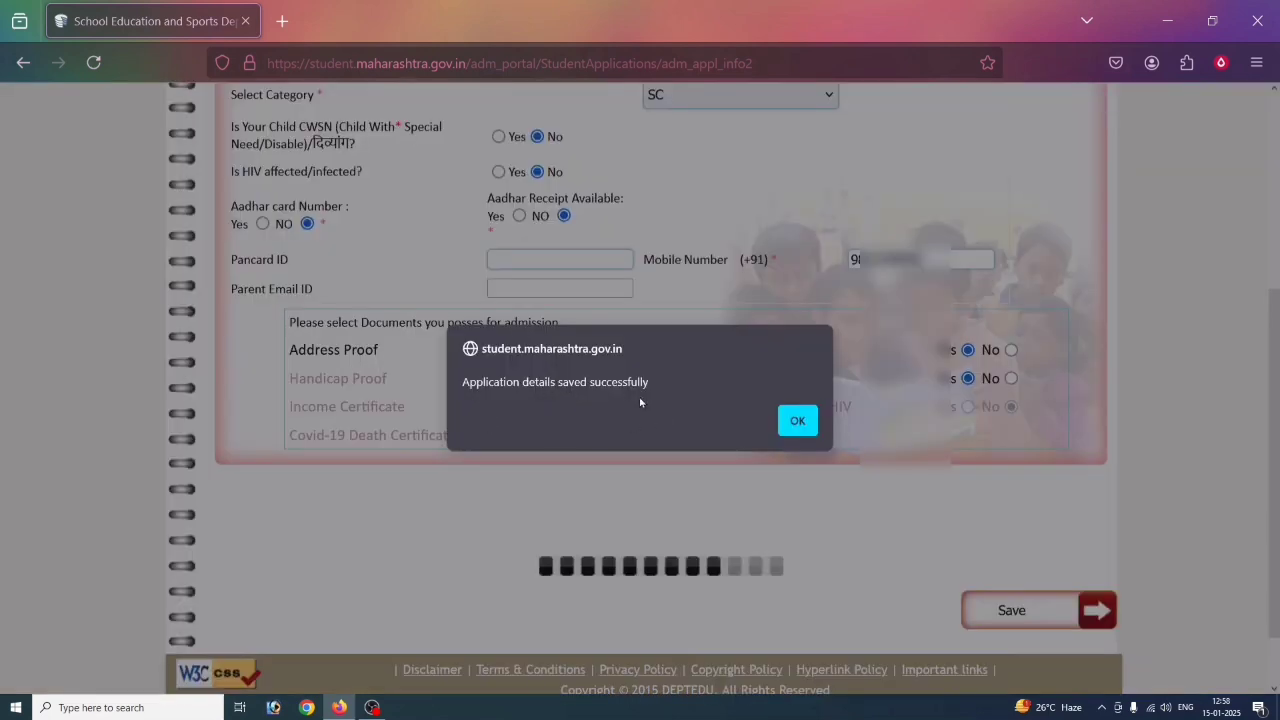
{"action": "left_click", "coordinate": [797, 420]}
- Open School Selection and list the schools within 1 km
{"action": "scroll", "coordinate": [669, 483], "scroll_direction": "up", "scroll_amount": 3}
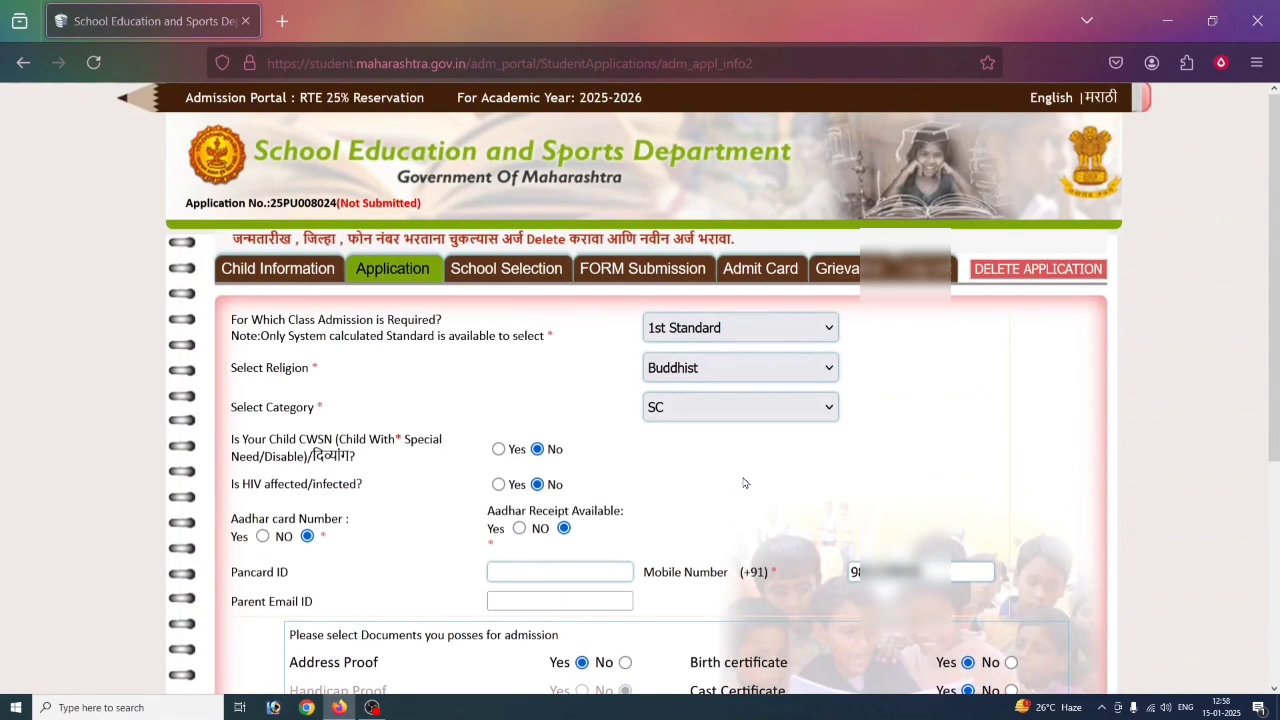
{"action": "left_click", "coordinate": [515, 272]}
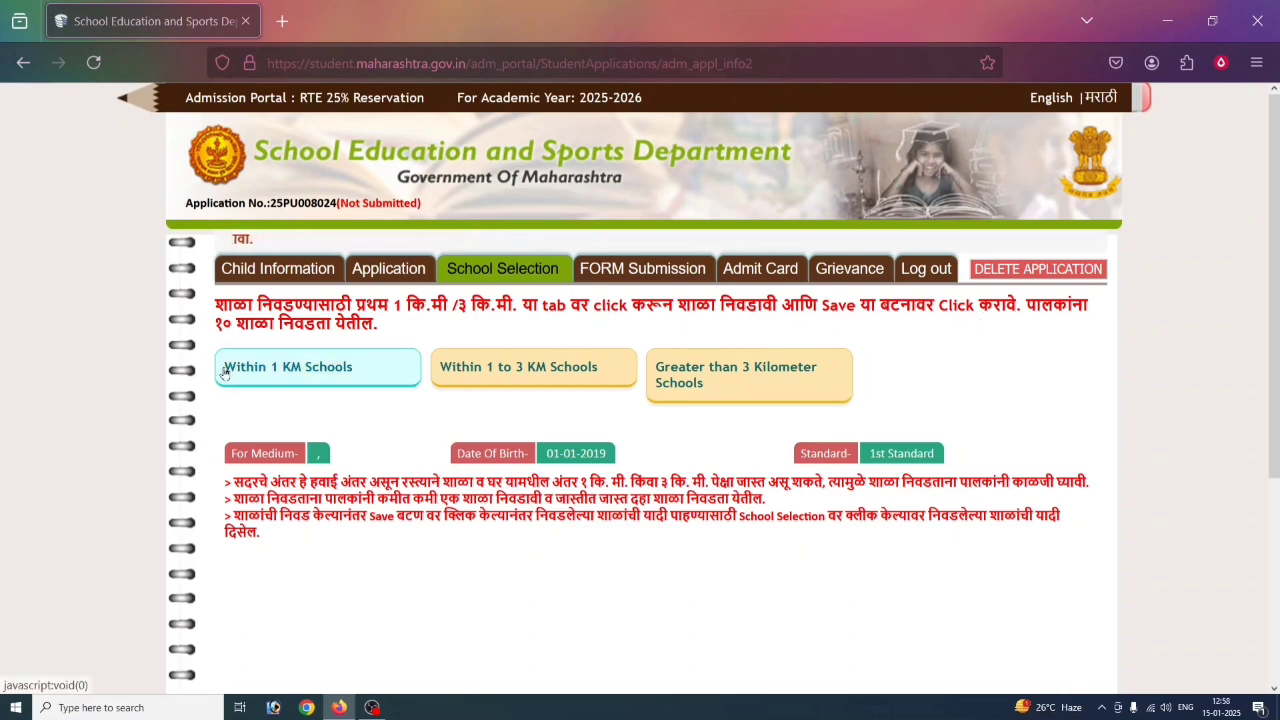
{"action": "left_click", "coordinate": [331, 371]}
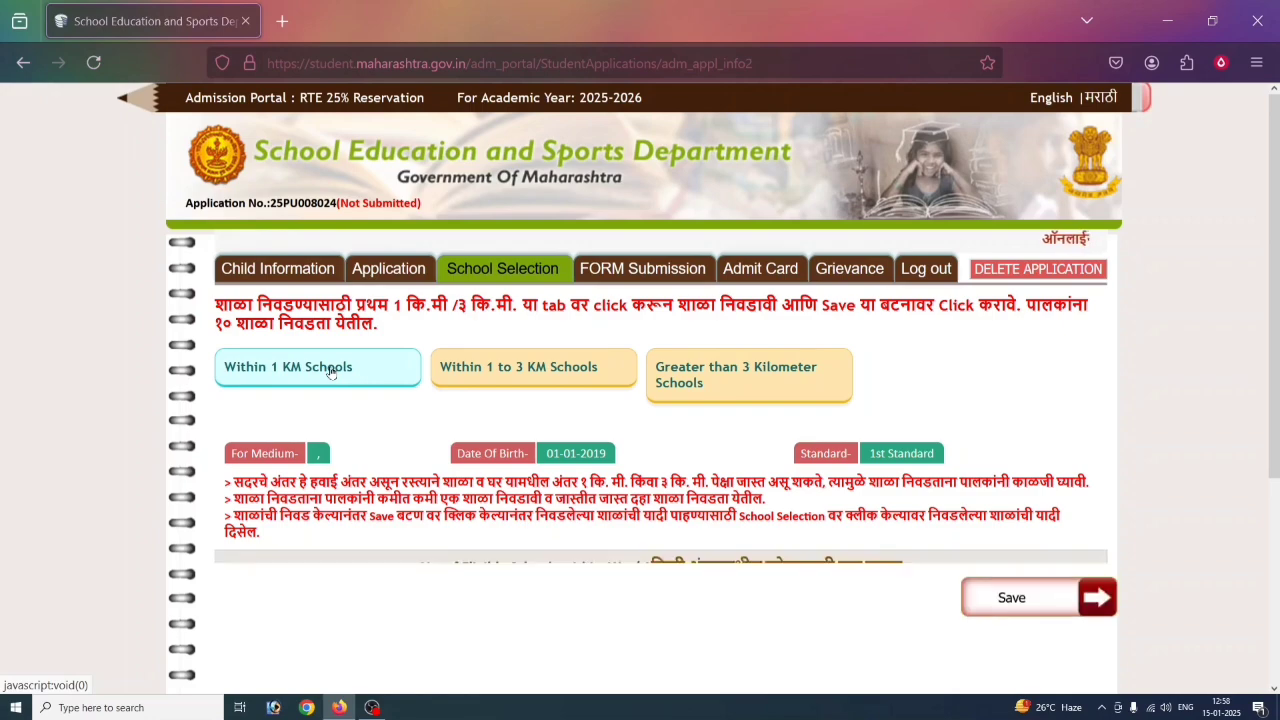
- Select every eligible school within 1 km to apply to, from Universal Public School through Sanskar Primary School, and review the selection
{"action": "scroll", "coordinate": [403, 467], "scroll_direction": "down", "scroll_amount": 2}
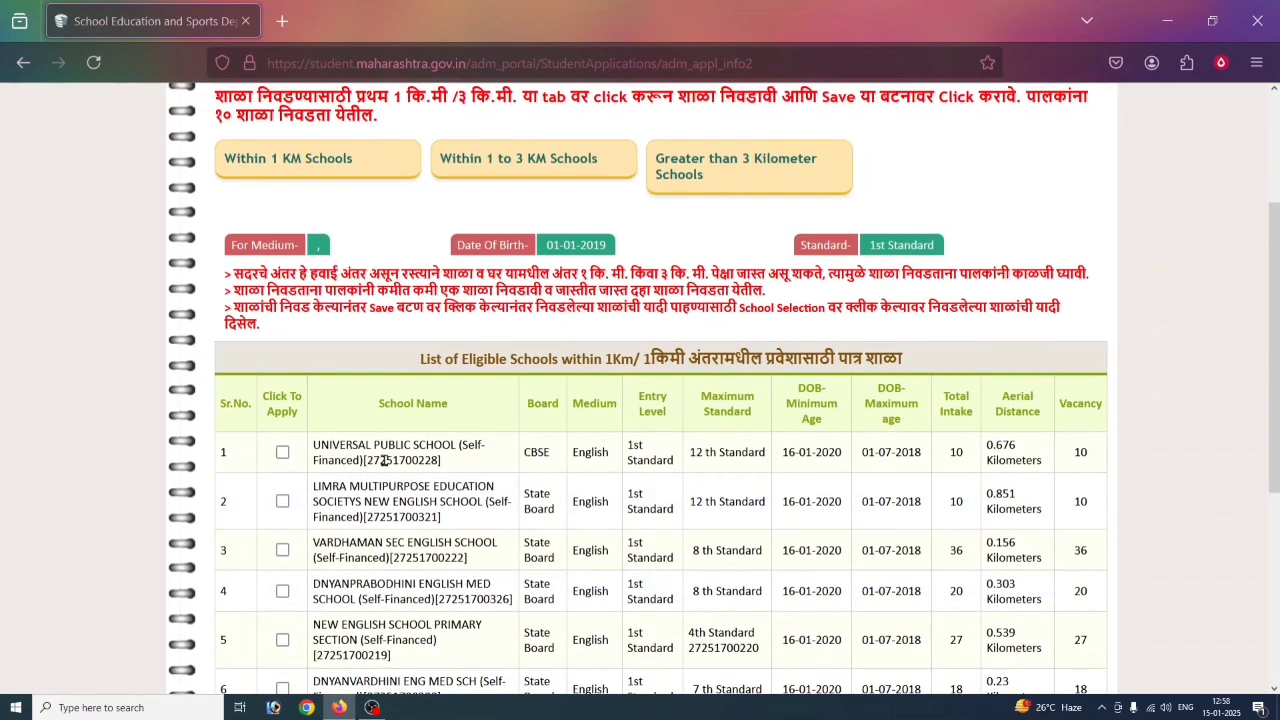
{"action": "scroll", "coordinate": [386, 461], "scroll_direction": "down", "scroll_amount": 2}
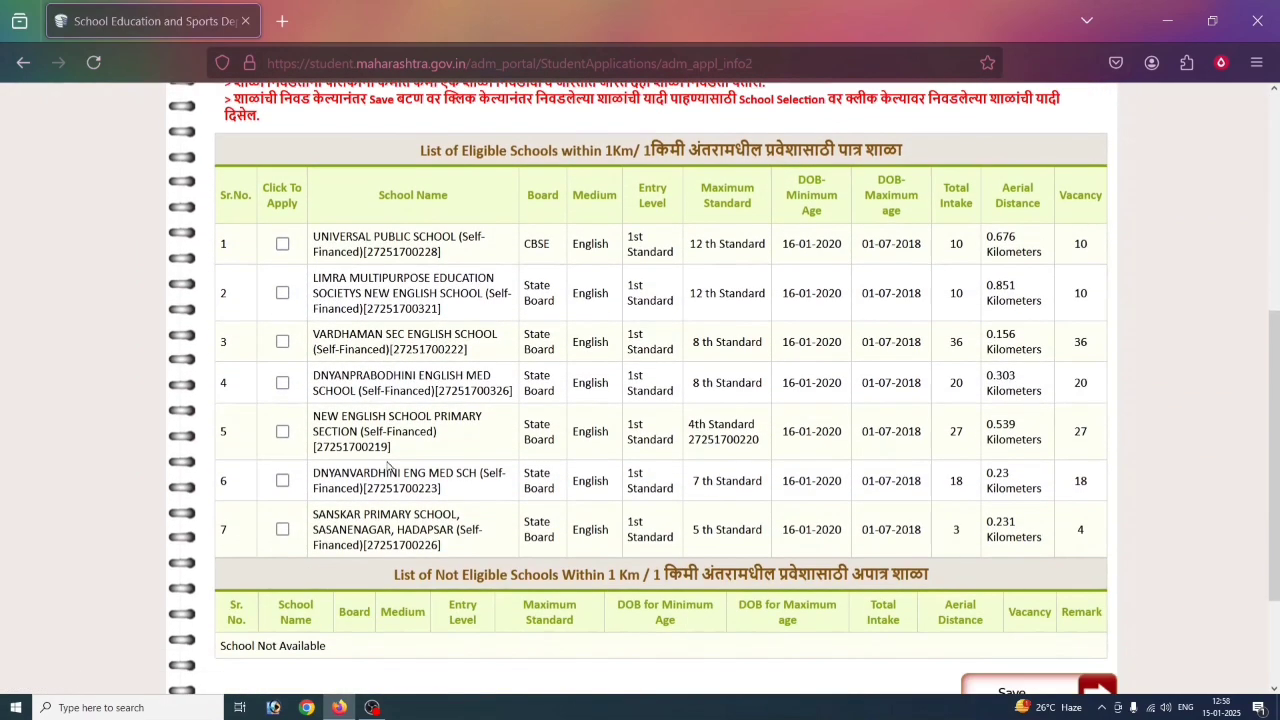
{"action": "scroll", "coordinate": [390, 465], "scroll_direction": "down", "scroll_amount": 1}
{"action": "scroll", "coordinate": [390, 465], "scroll_direction": "up", "scroll_amount": 1}
{"action": "left_click", "coordinate": [283, 383]}
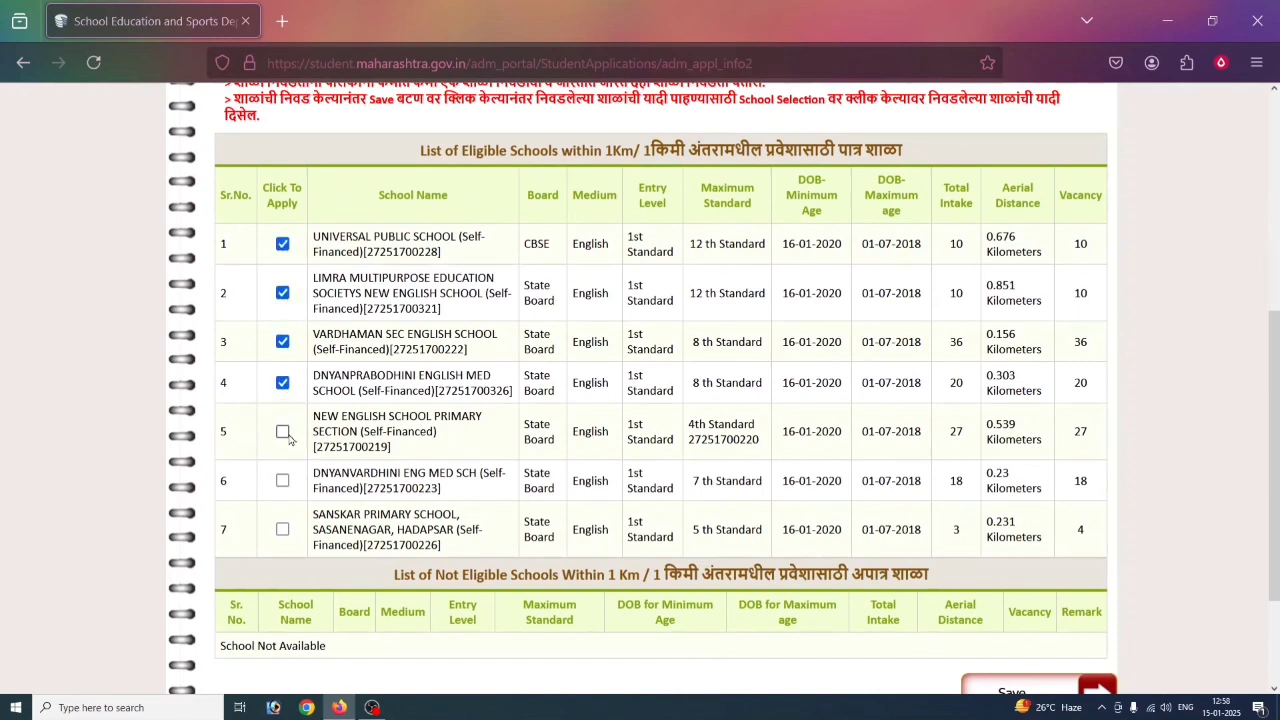
{"action": "left_click", "coordinate": [283, 531]}
{"action": "scroll", "coordinate": [415, 505], "scroll_direction": "down", "scroll_amount": 2}
{"action": "scroll", "coordinate": [415, 505], "scroll_direction": "up", "scroll_amount": 4}
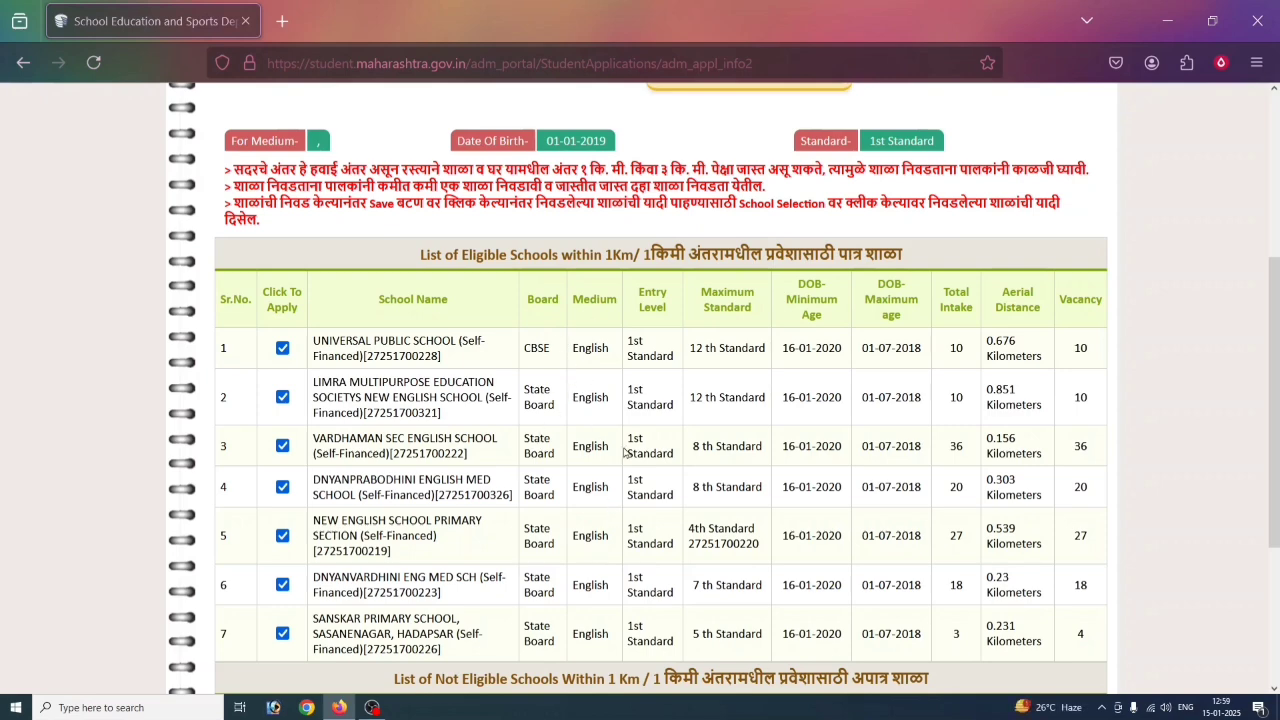
{"action": "scroll", "coordinate": [641, 611], "scroll_direction": "down", "scroll_amount": 2}
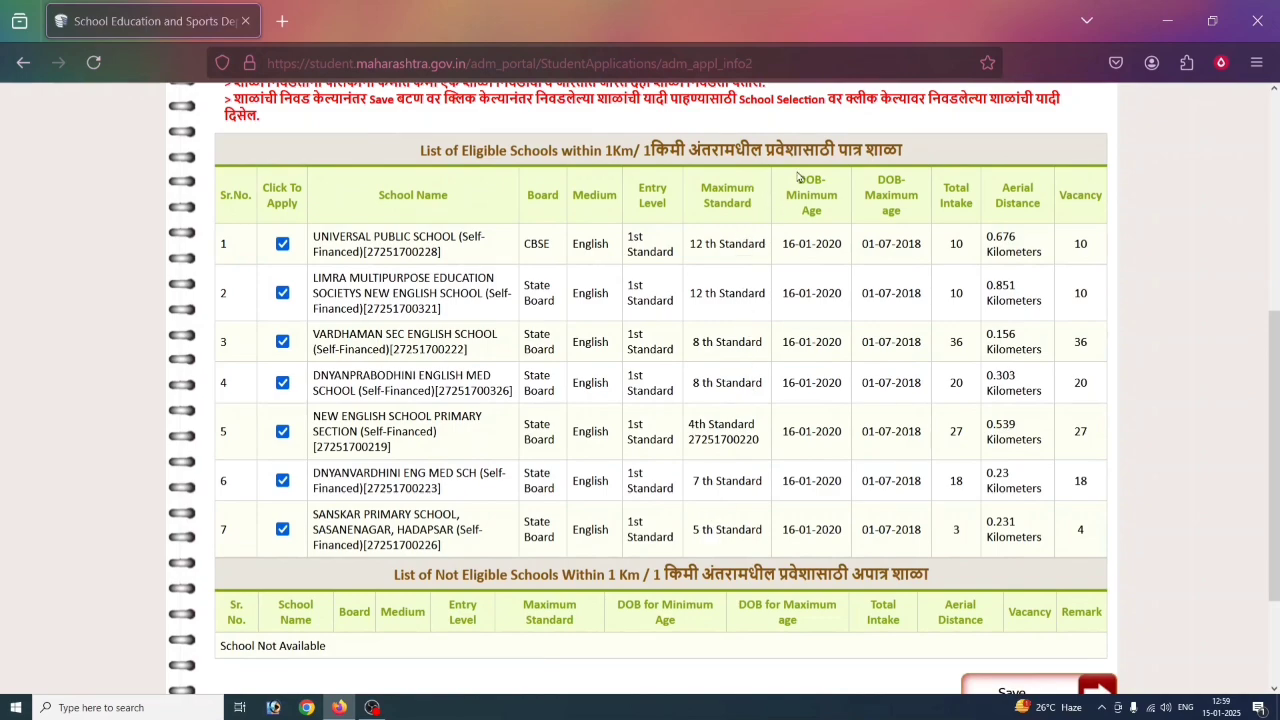
- List the schools within 1 to 3 km and select Amanora, Jayawant, Cygnet and Pawar Public School to apply to
{"action": "scroll", "coordinate": [1033, 457], "scroll_direction": "down", "scroll_amount": 2}
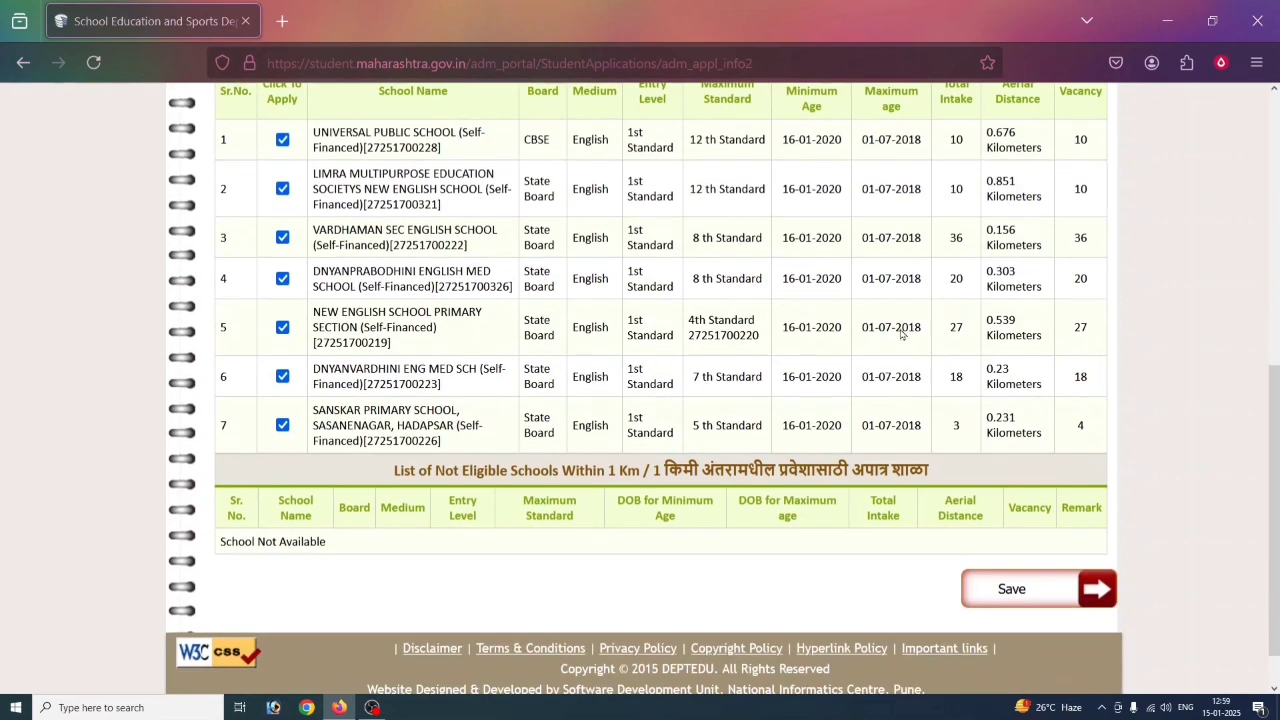
{"action": "scroll", "coordinate": [785, 338], "scroll_direction": "up", "scroll_amount": 8}
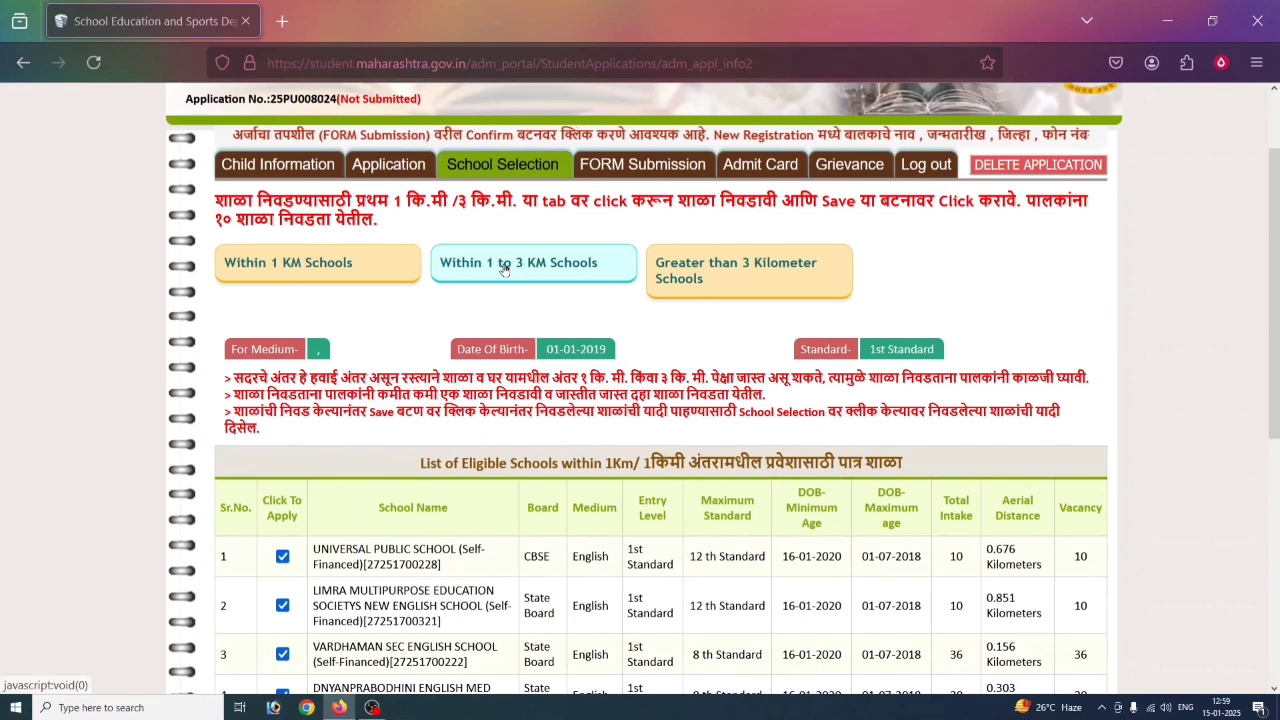
{"action": "left_click", "coordinate": [564, 265]}
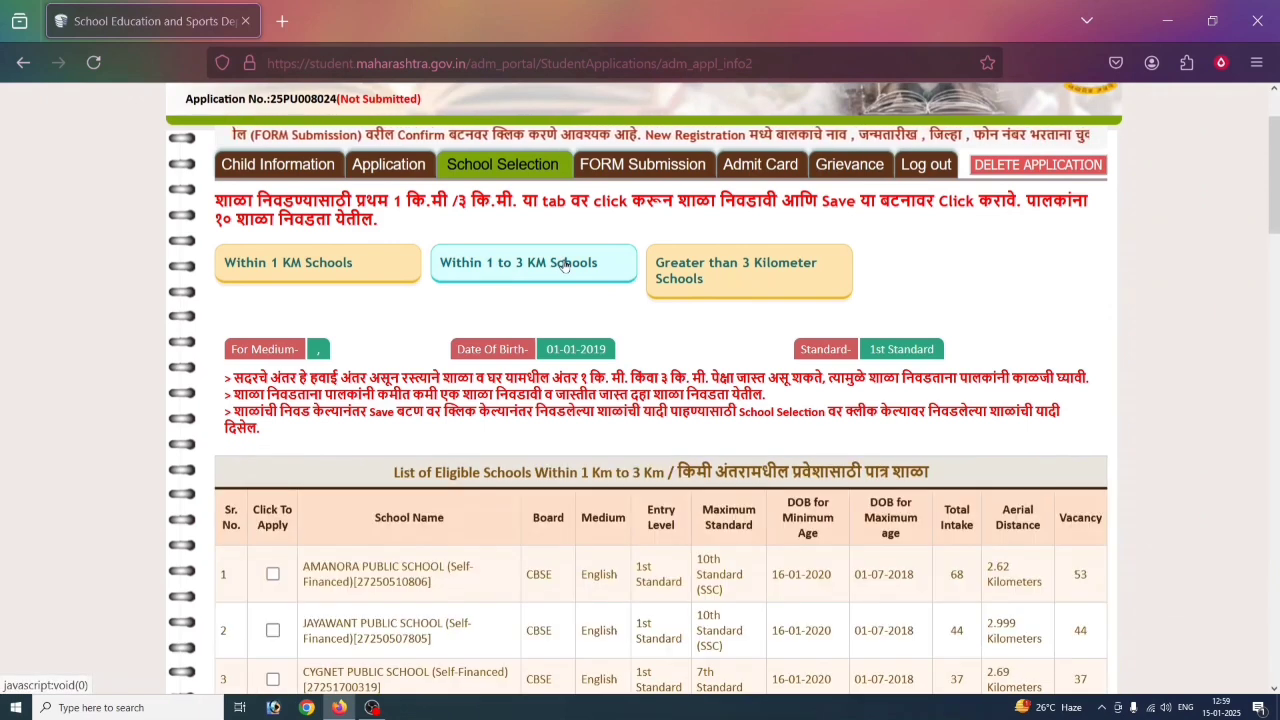
{"action": "scroll", "coordinate": [324, 392], "scroll_direction": "down", "scroll_amount": 4}
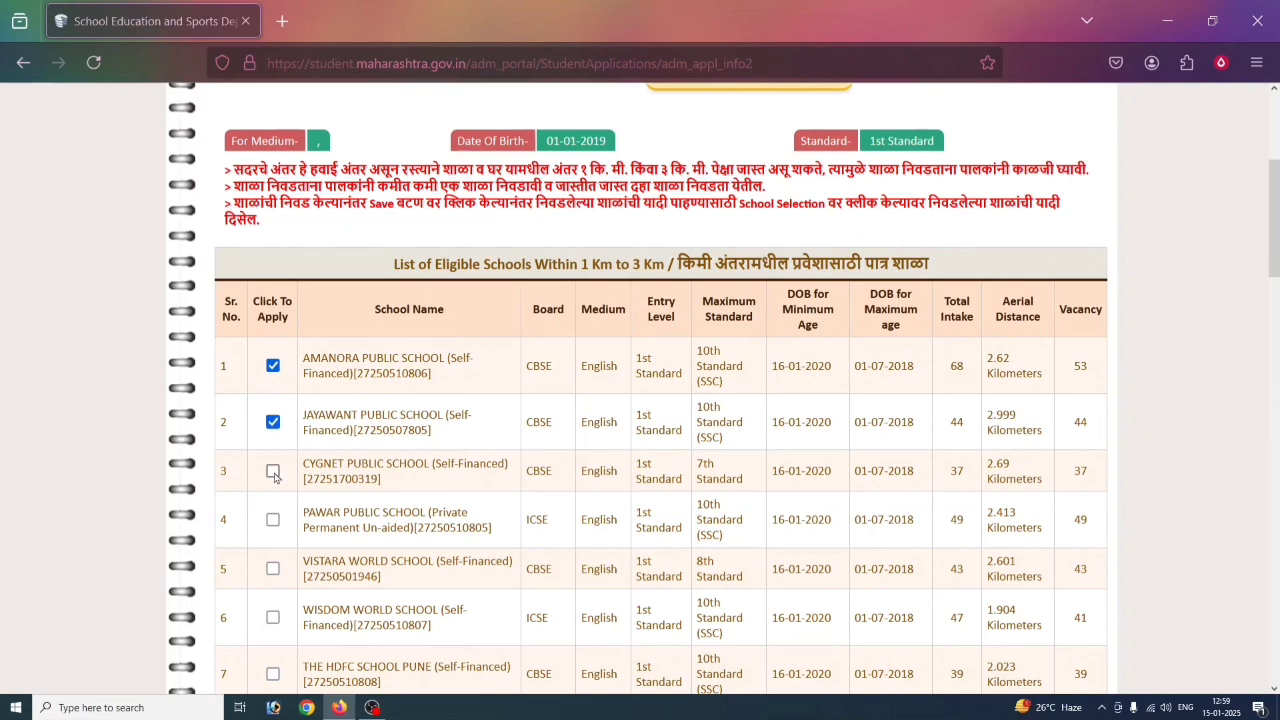
{"action": "scroll", "coordinate": [310, 464], "scroll_direction": "down", "scroll_amount": 2}
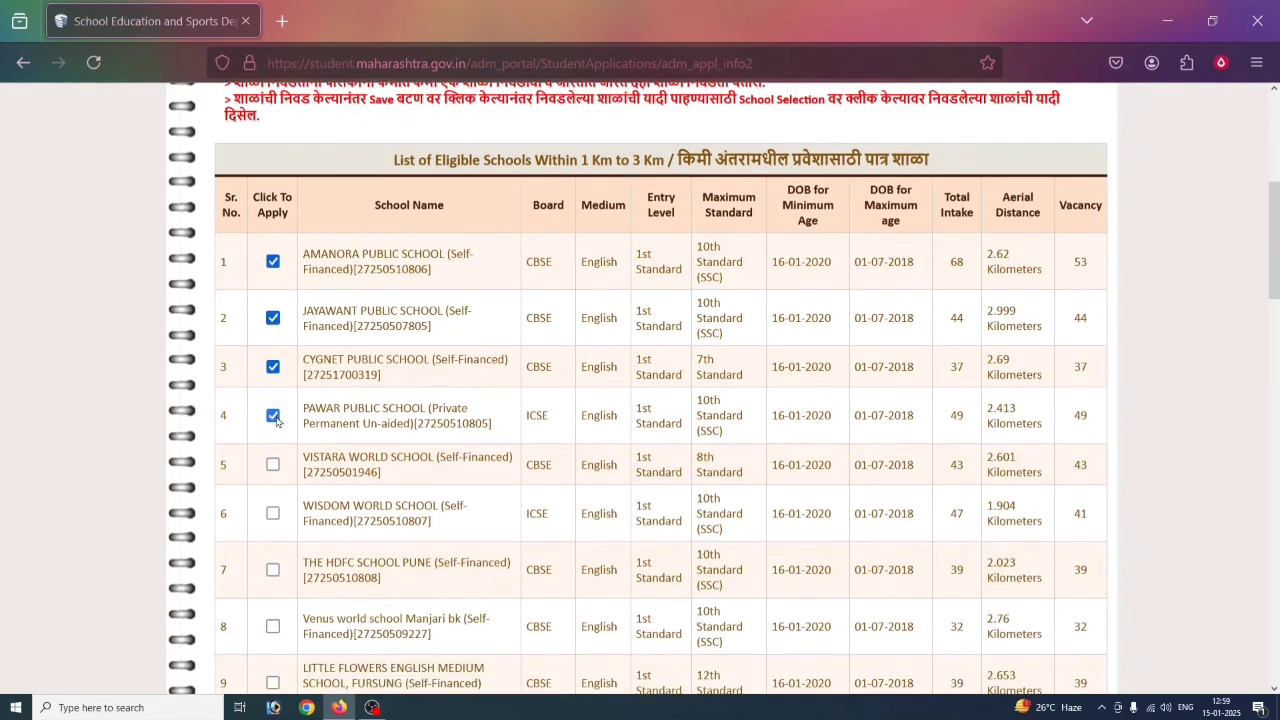
{"action": "scroll", "coordinate": [377, 441], "scroll_direction": "down", "scroll_amount": 5}
- Recheck the selected schools within 1 km and deselect Pawar Public School in the 1 to 3 km list
{"action": "scroll", "coordinate": [356, 402], "scroll_direction": "up", "scroll_amount": 9}
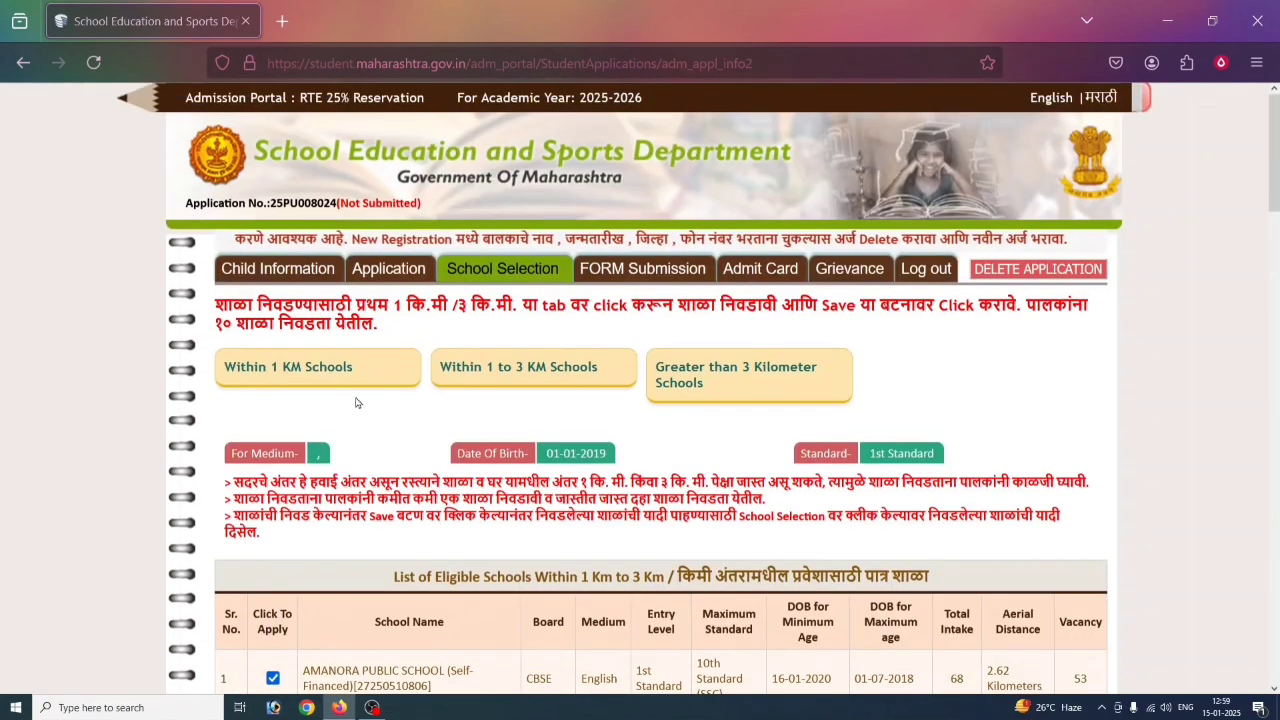
{"action": "left_click", "coordinate": [300, 368]}
{"action": "scroll", "coordinate": [478, 453], "scroll_direction": "down", "scroll_amount": 5}
{"action": "scroll", "coordinate": [499, 360], "scroll_direction": "up", "scroll_amount": 5}
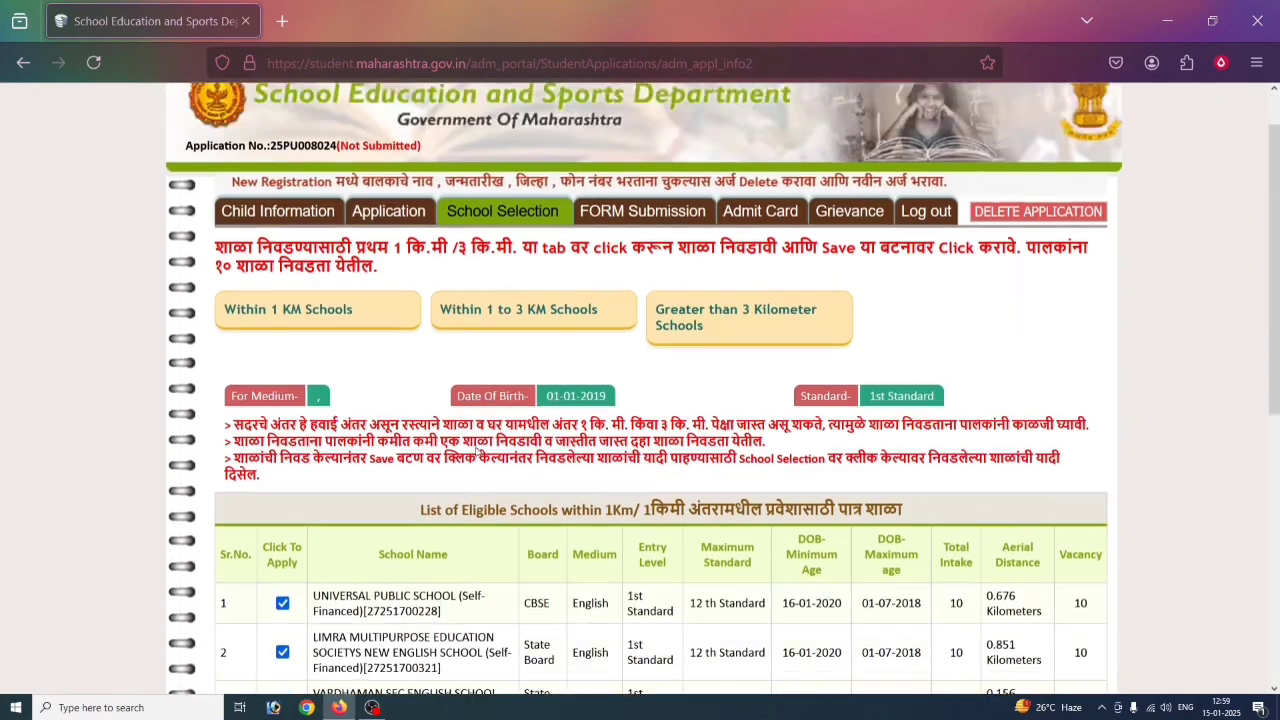
{"action": "left_click", "coordinate": [499, 363]}
{"action": "scroll", "coordinate": [330, 560], "scroll_direction": "down", "scroll_amount": 4}
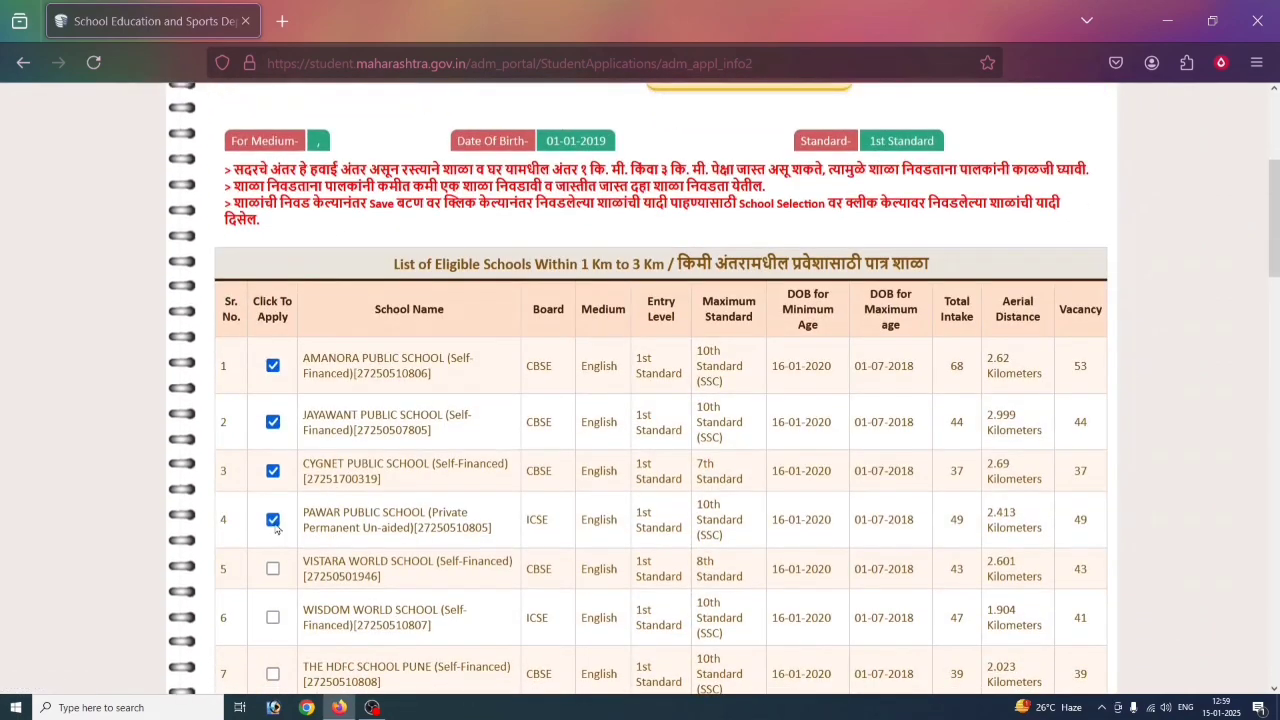
{"action": "scroll", "coordinate": [594, 362], "scroll_direction": "up", "scroll_amount": 3}
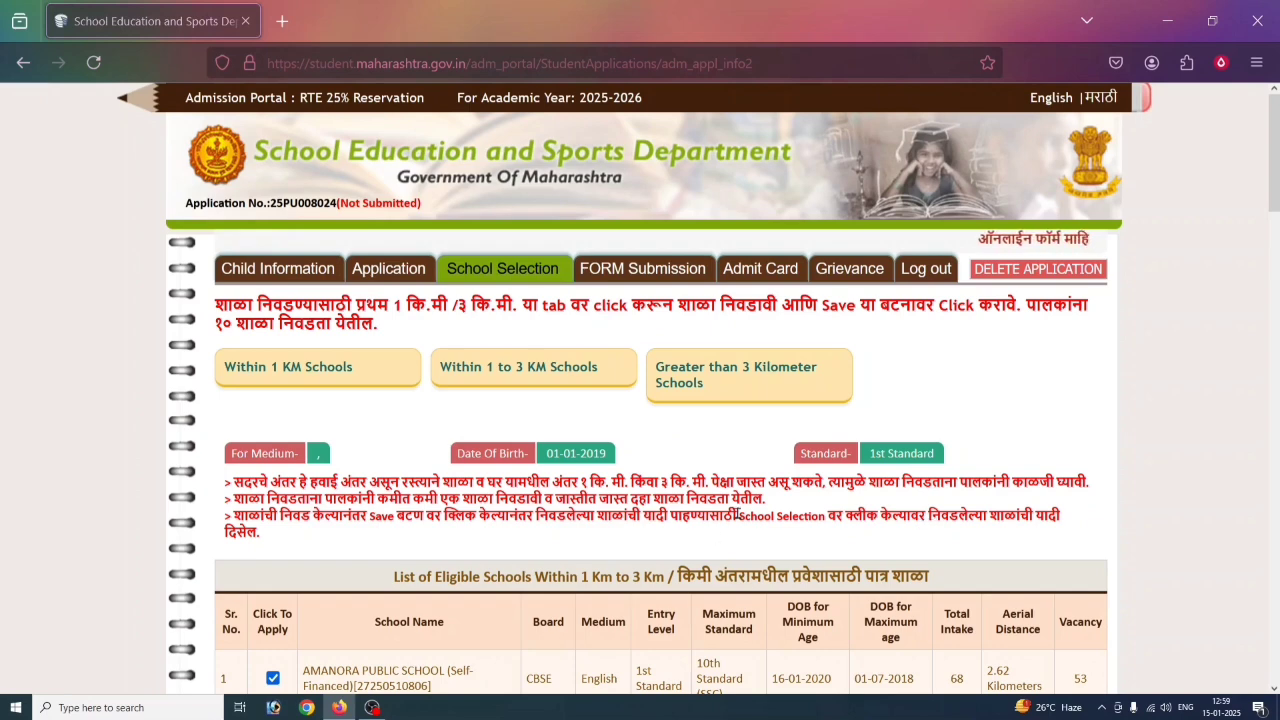
- Examine the eligible and not eligible schools within 1 to 3 km, including the remarks for ineligibility
{"action": "scroll", "coordinate": [738, 513], "scroll_direction": "down", "scroll_amount": 1}
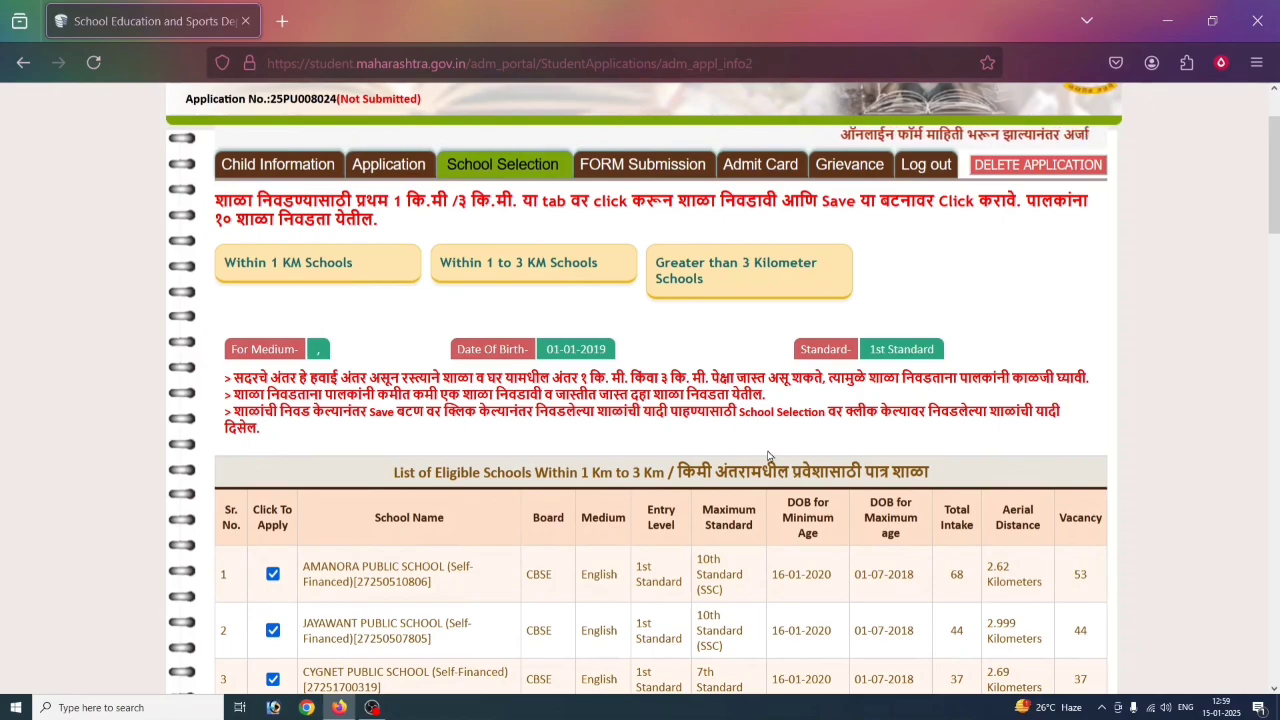
{"action": "scroll", "coordinate": [768, 456], "scroll_direction": "down", "scroll_amount": 2}
{"action": "scroll", "coordinate": [768, 456], "scroll_direction": "down", "scroll_amount": 18}
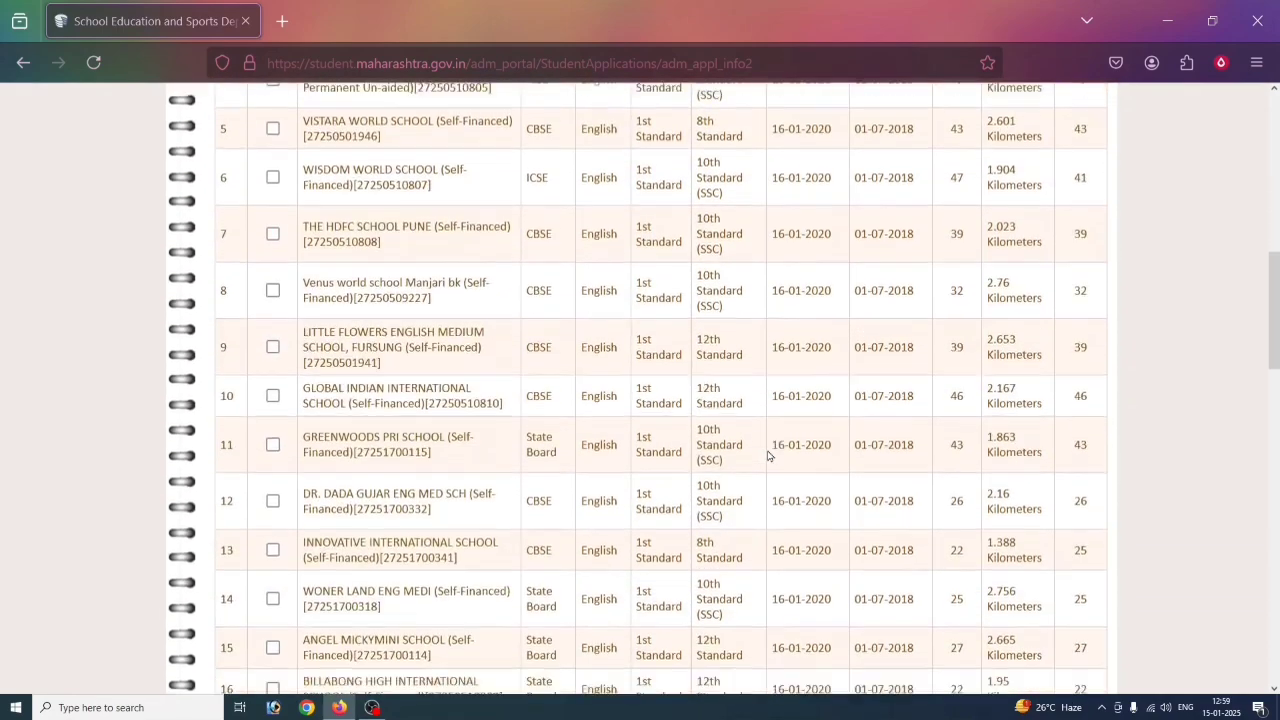
{"action": "scroll", "coordinate": [768, 456], "scroll_direction": "down", "scroll_amount": 3}
{"action": "scroll", "coordinate": [768, 456], "scroll_direction": "up", "scroll_amount": 7}
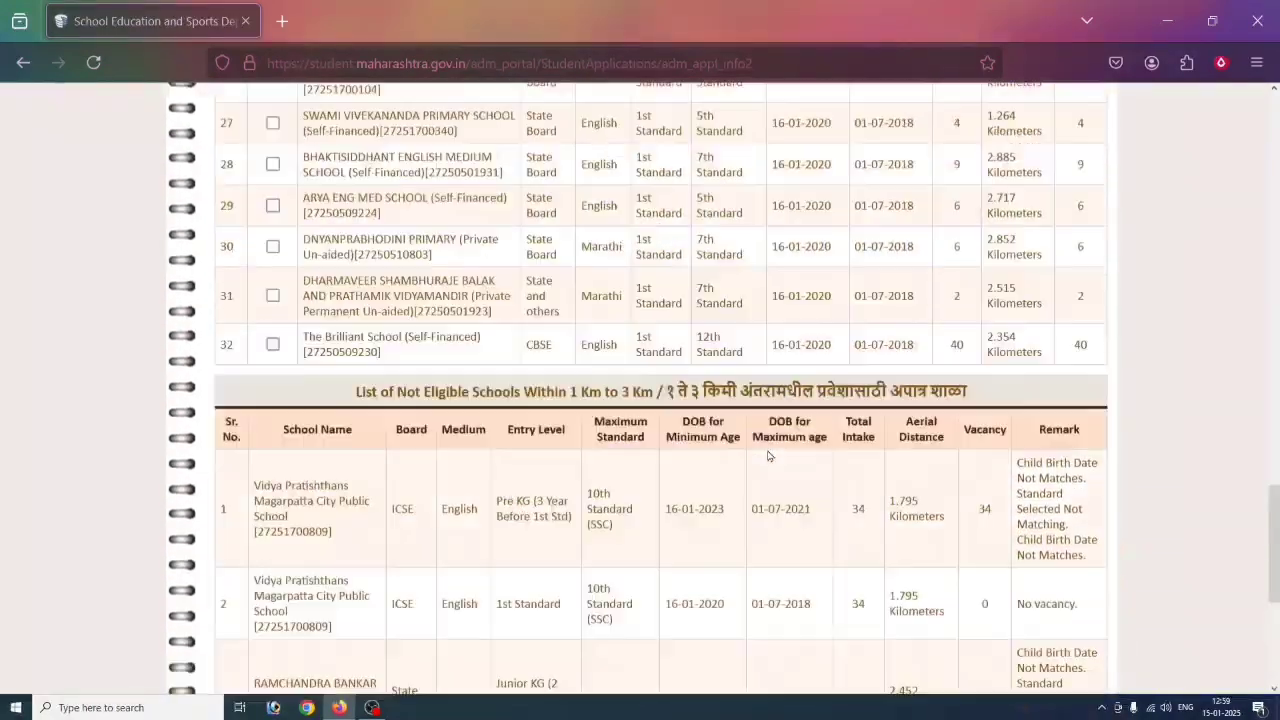
{"action": "scroll", "coordinate": [768, 456], "scroll_direction": "down", "scroll_amount": 3}
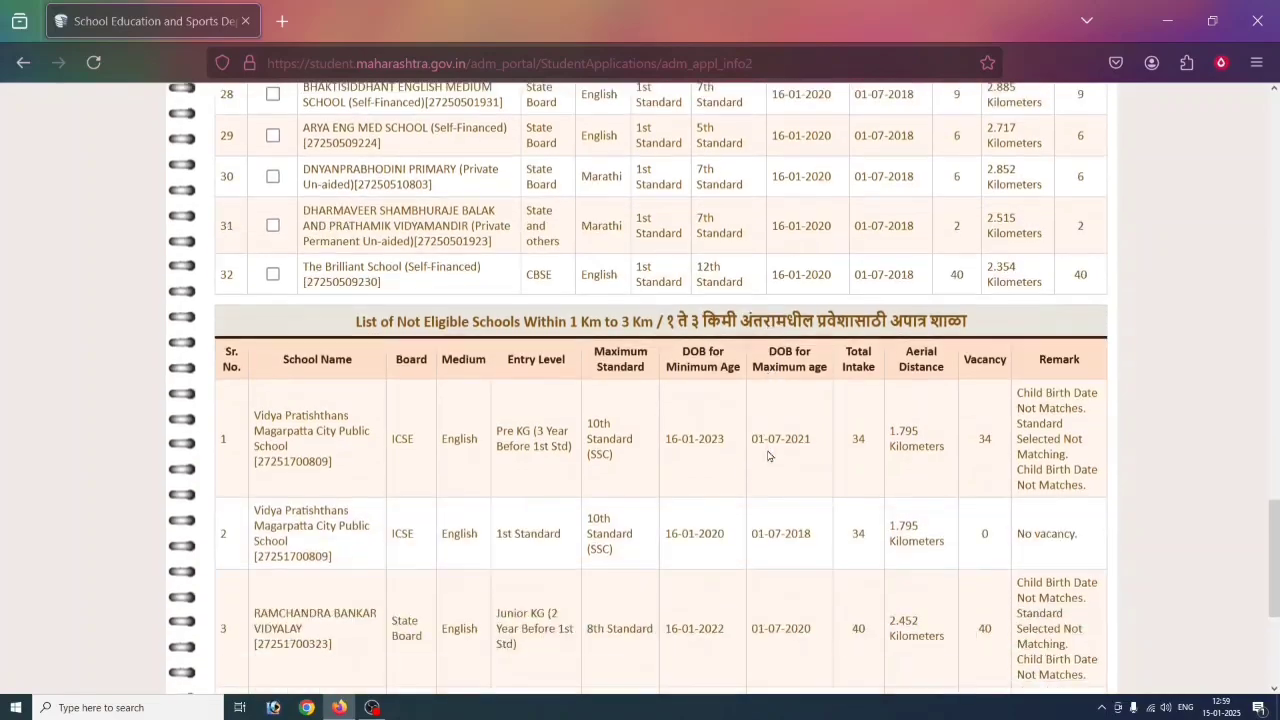
{"action": "scroll", "coordinate": [768, 456], "scroll_direction": "up", "scroll_amount": 20}
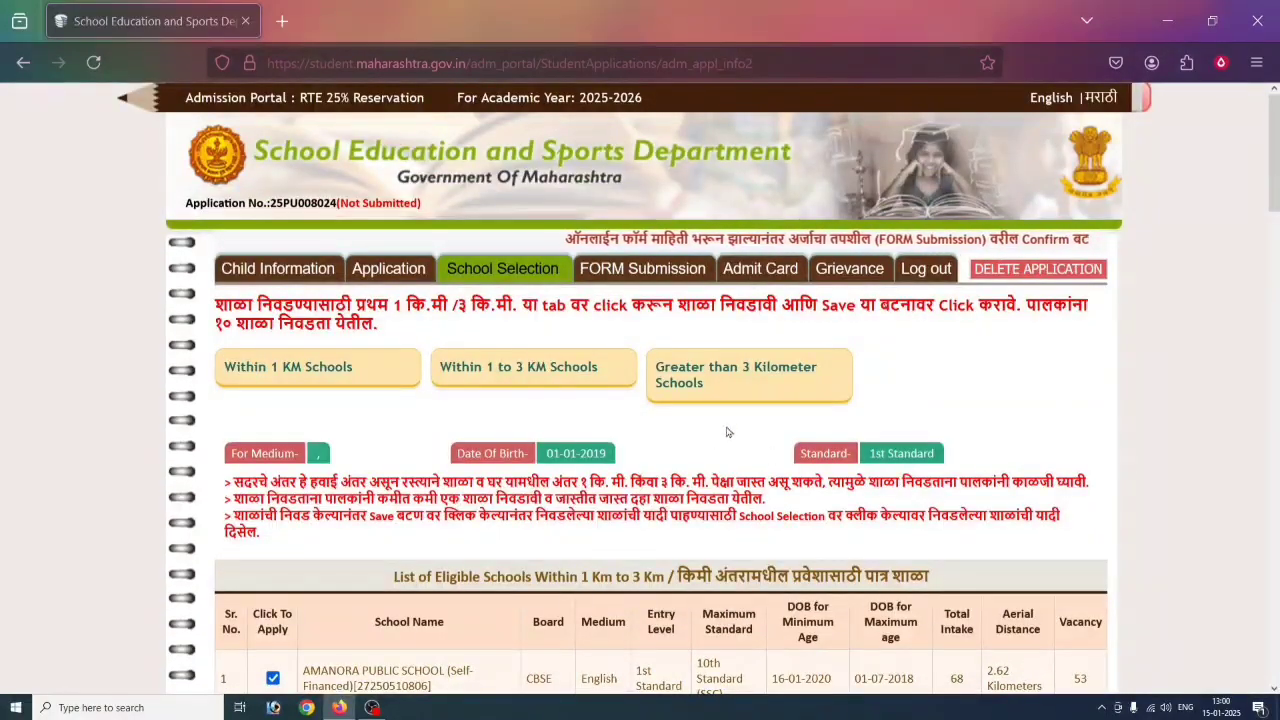
- Save the school selection and acknowledge the message
{"action": "scroll", "coordinate": [787, 431], "scroll_direction": "down", "scroll_amount": 20}
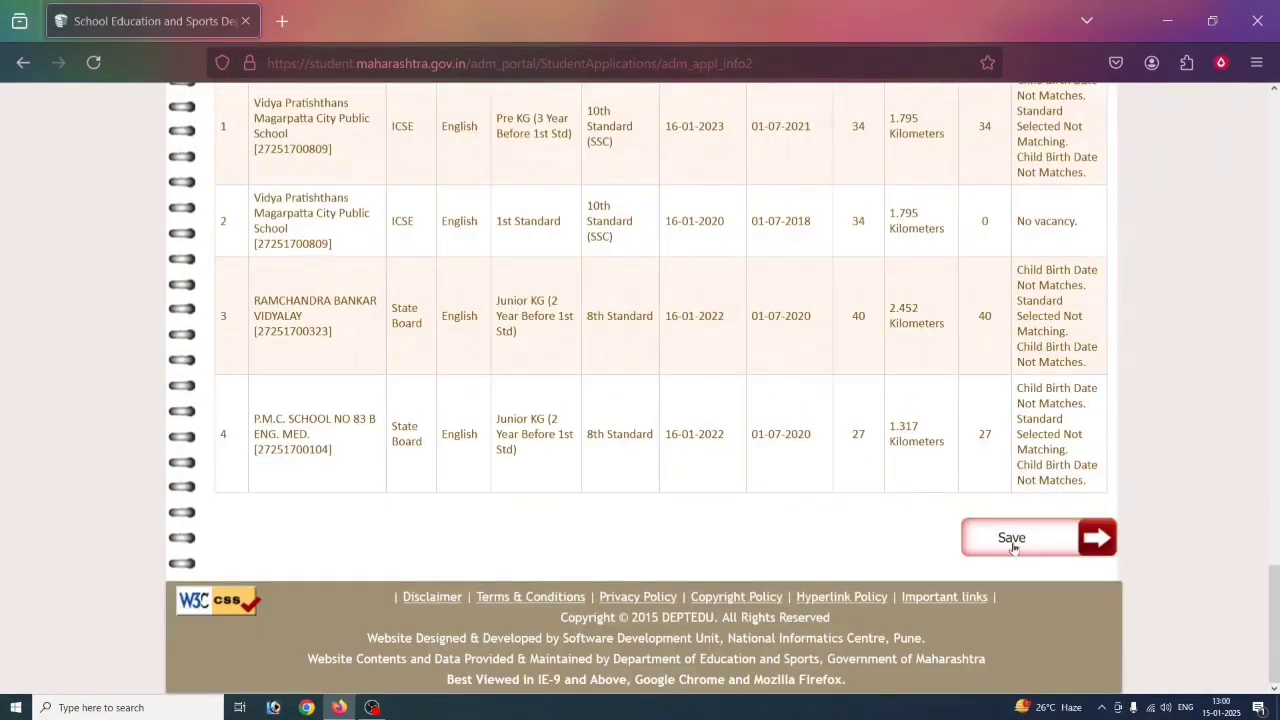
{"action": "scroll", "coordinate": [515, 388], "scroll_direction": "up", "scroll_amount": 20}
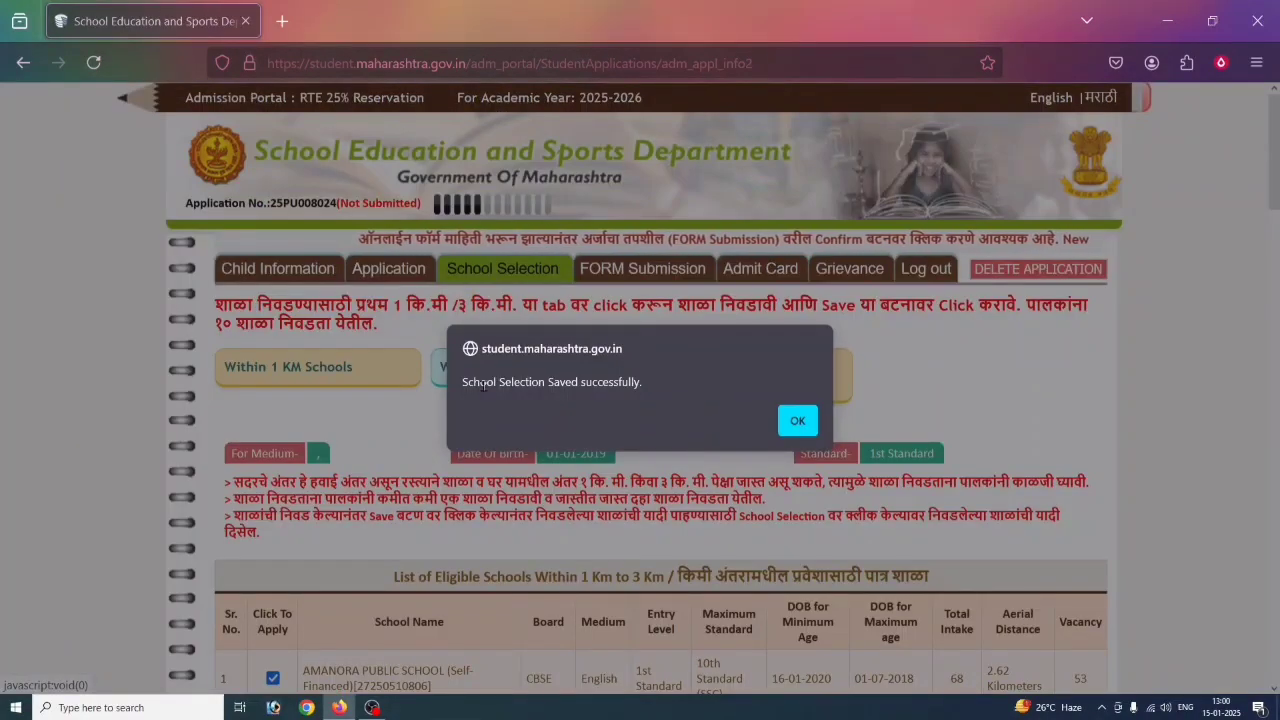
{"action": "left_click", "coordinate": [797, 422]}
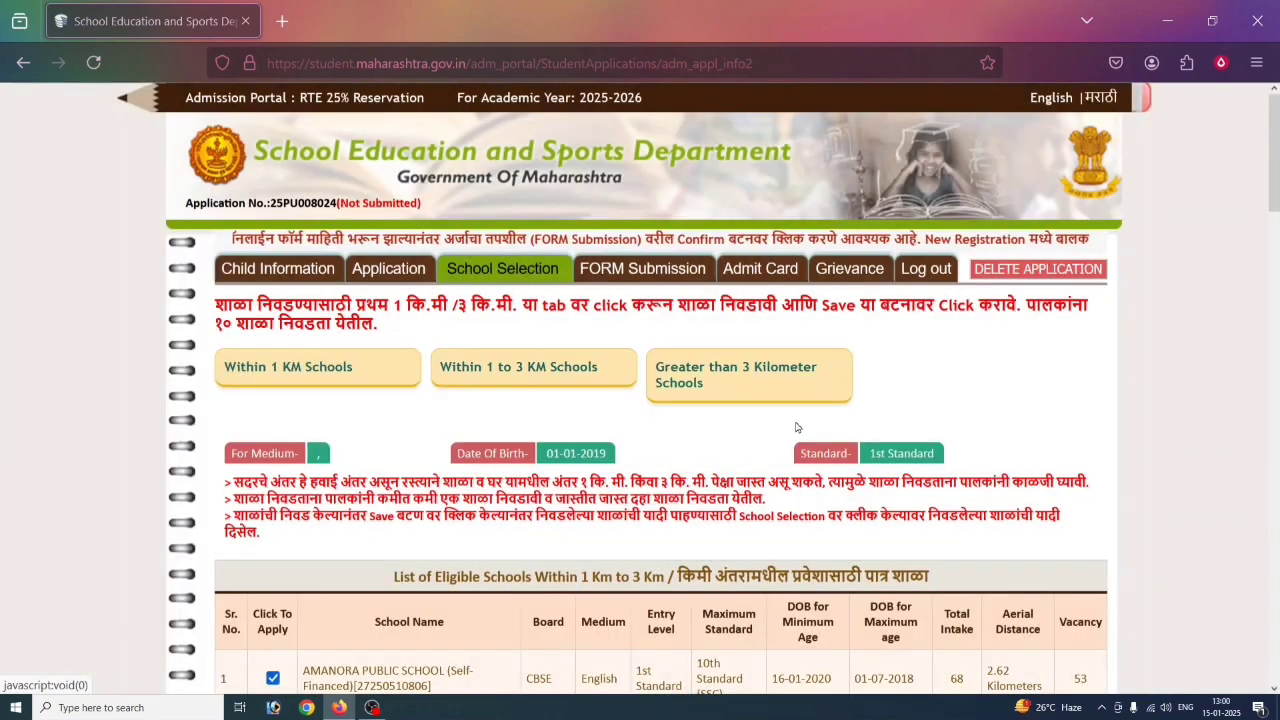
- Reopen School Selection and review the saved schools with their addresses, distances and standards
{"action": "left_click", "coordinate": [519, 276]}
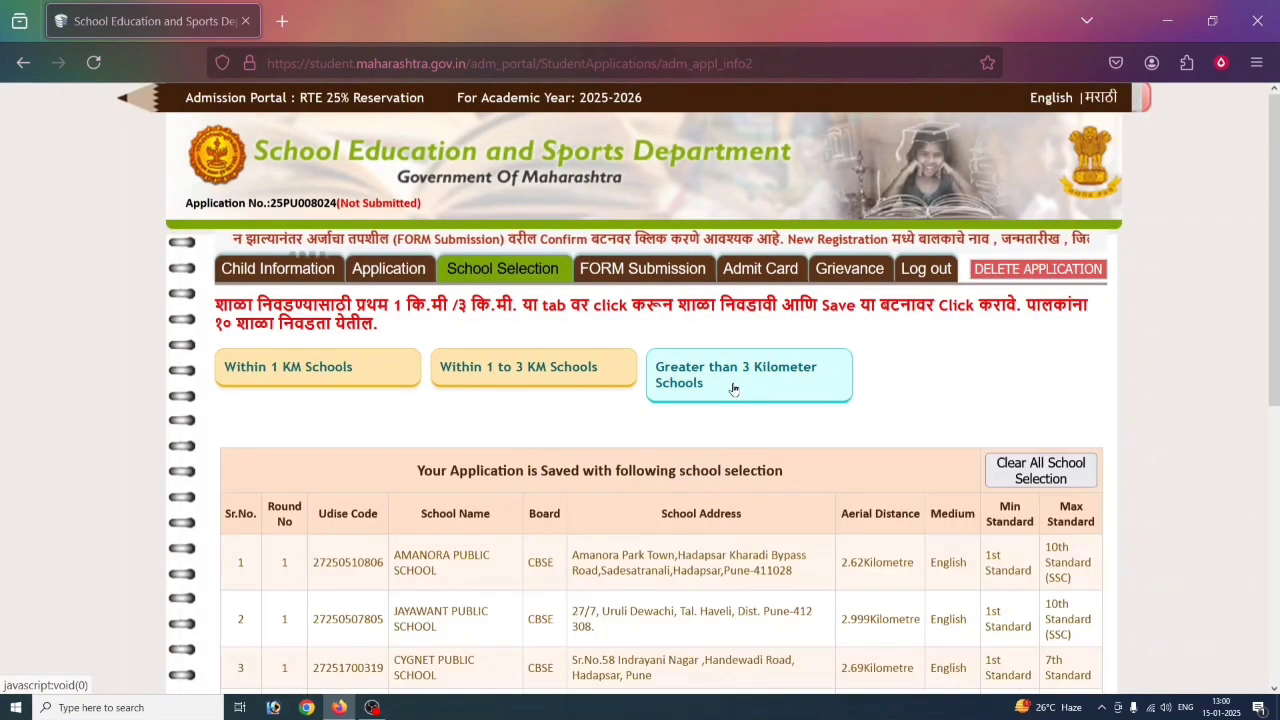
{"action": "scroll", "coordinate": [733, 390], "scroll_direction": "down", "scroll_amount": 5}
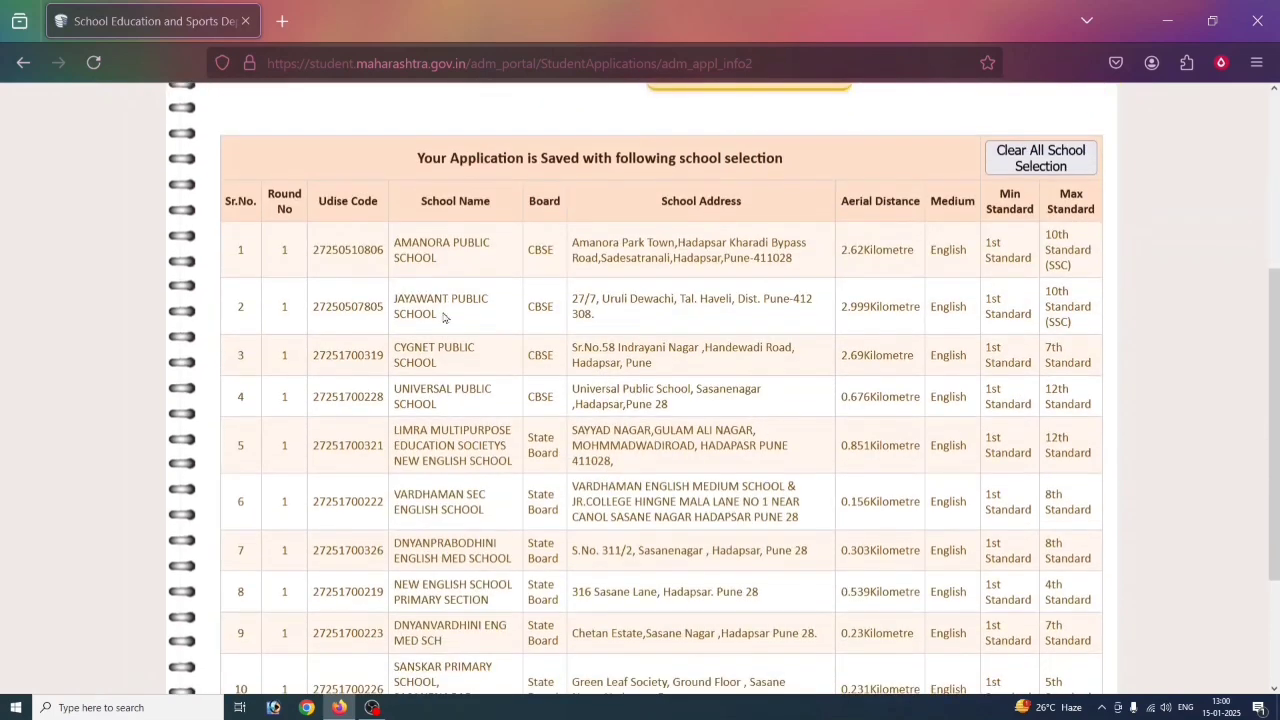
{"action": "scroll", "coordinate": [416, 383], "scroll_direction": "down", "scroll_amount": 1}
{"action": "scroll", "coordinate": [420, 290], "scroll_direction": "up", "scroll_amount": 2}
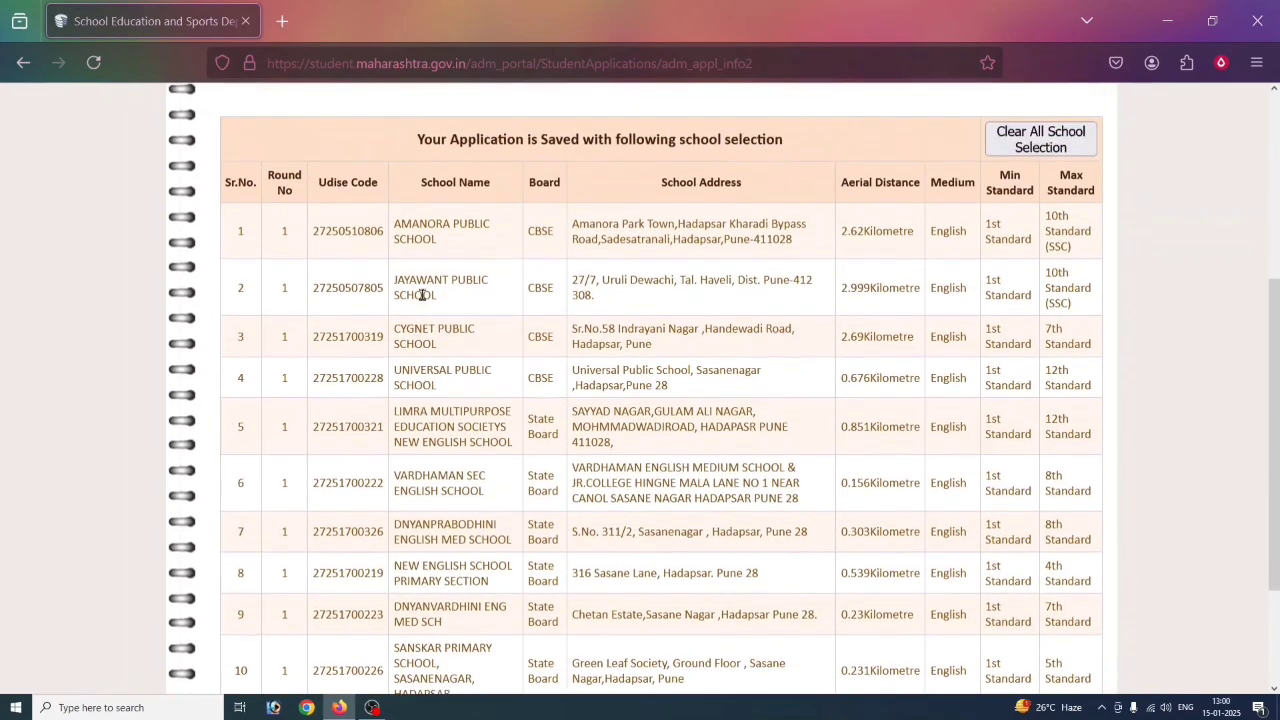
{"action": "scroll", "coordinate": [451, 449], "scroll_direction": "down", "scroll_amount": 4}
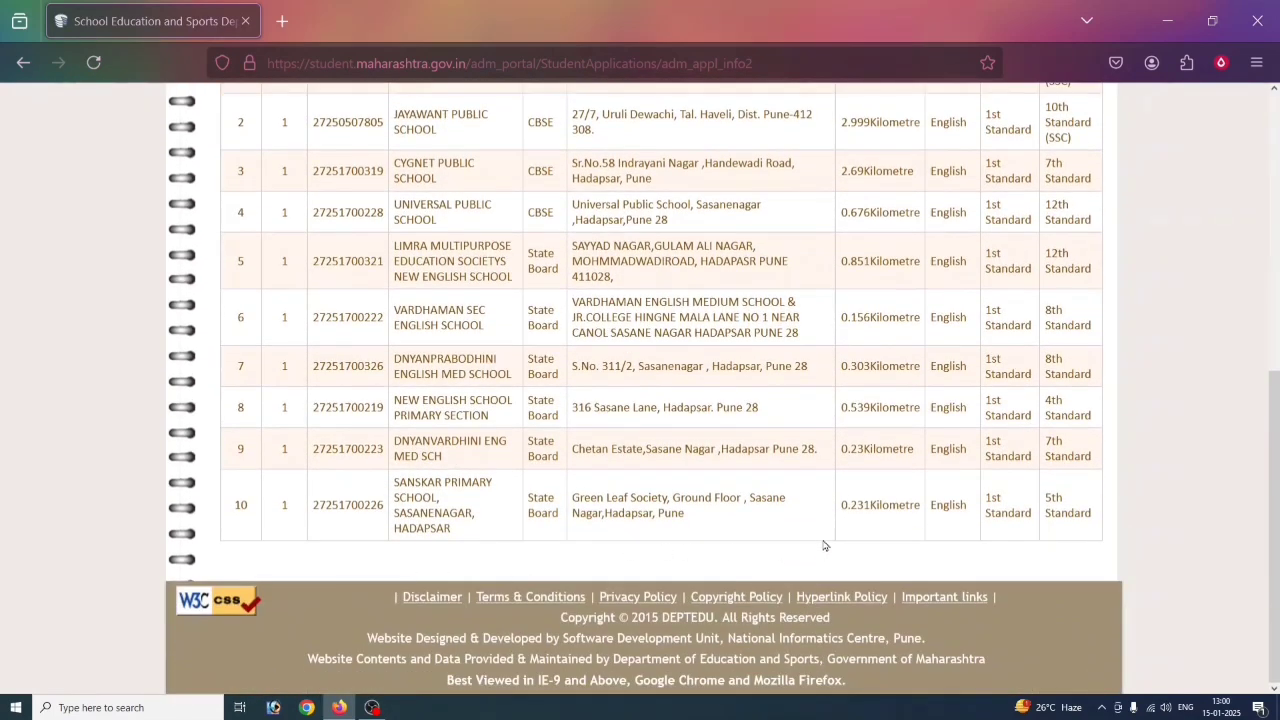
{"action": "scroll", "coordinate": [765, 543], "scroll_direction": "up", "scroll_amount": 2}
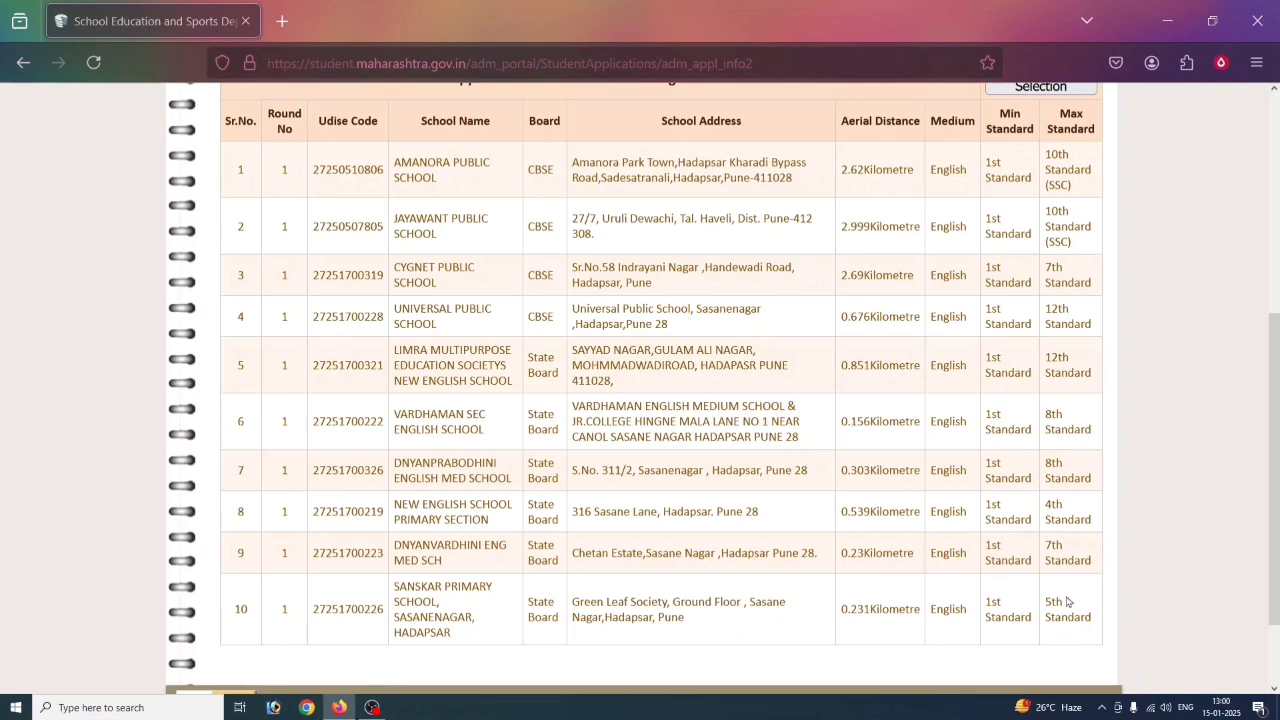
- Open FORM Submission and review the application details, from the child's details through the selected schools and declaration
{"action": "scroll", "coordinate": [1067, 601], "scroll_direction": "up", "scroll_amount": 5}
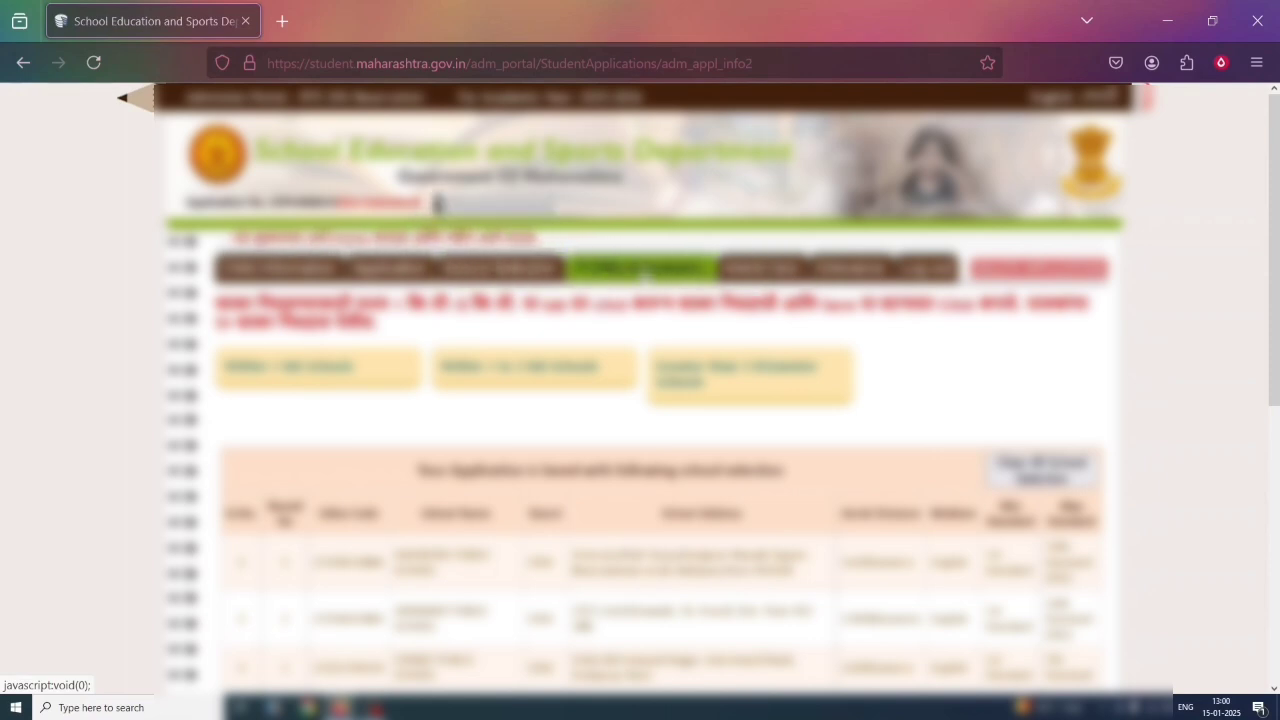
{"action": "left_click", "coordinate": [643, 270]}
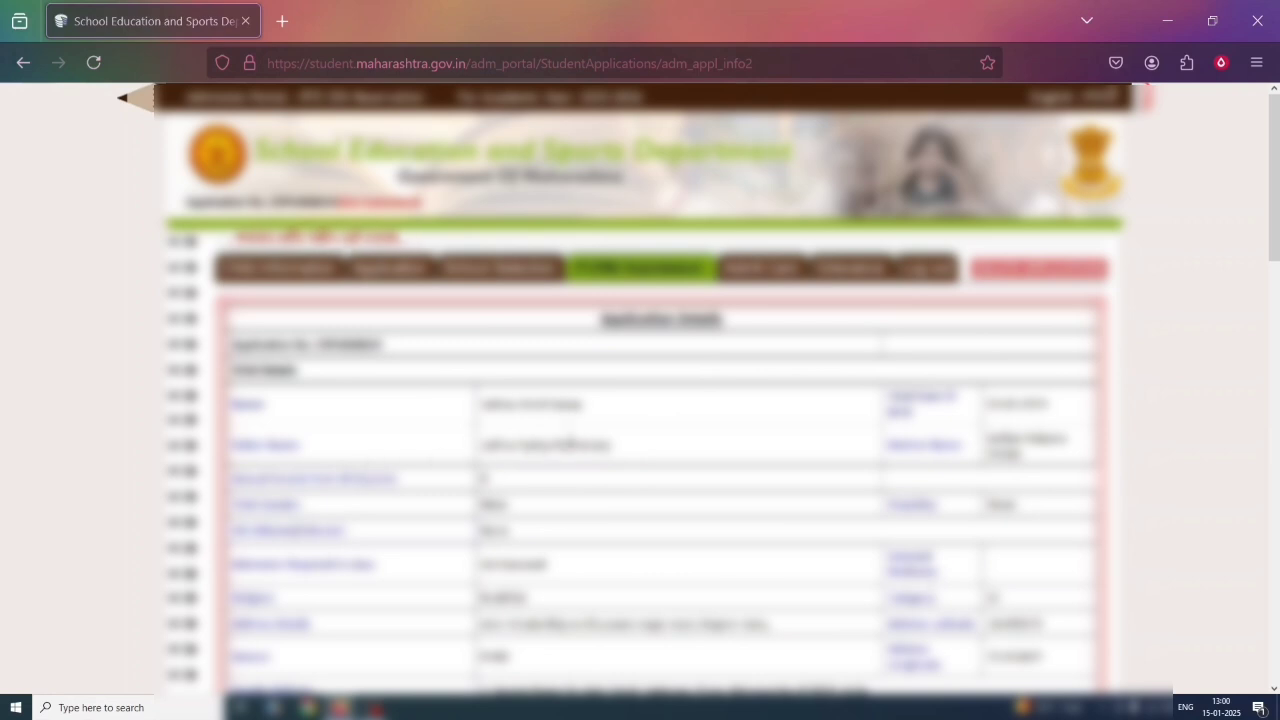
{"action": "scroll", "coordinate": [674, 443], "scroll_direction": "down", "scroll_amount": 2}
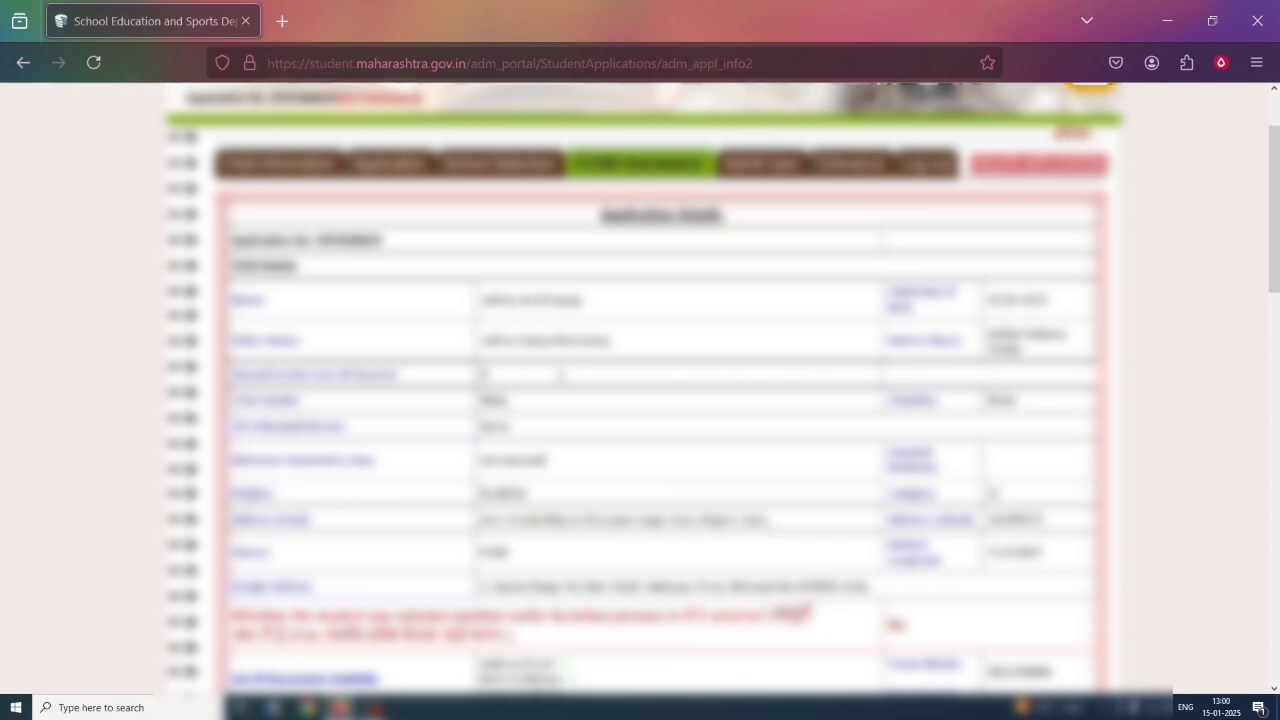
{"action": "scroll", "coordinate": [560, 375], "scroll_direction": "down", "scroll_amount": 2}
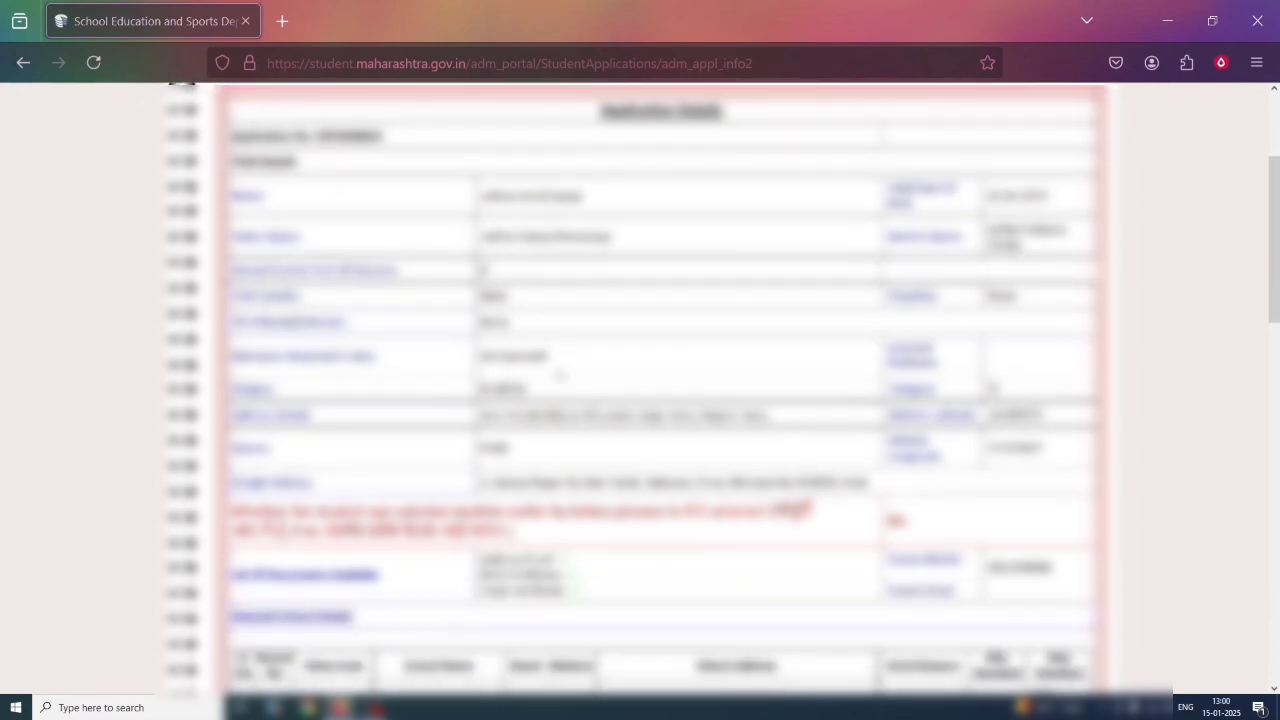
{"action": "scroll", "coordinate": [560, 375], "scroll_direction": "down", "scroll_amount": 6}
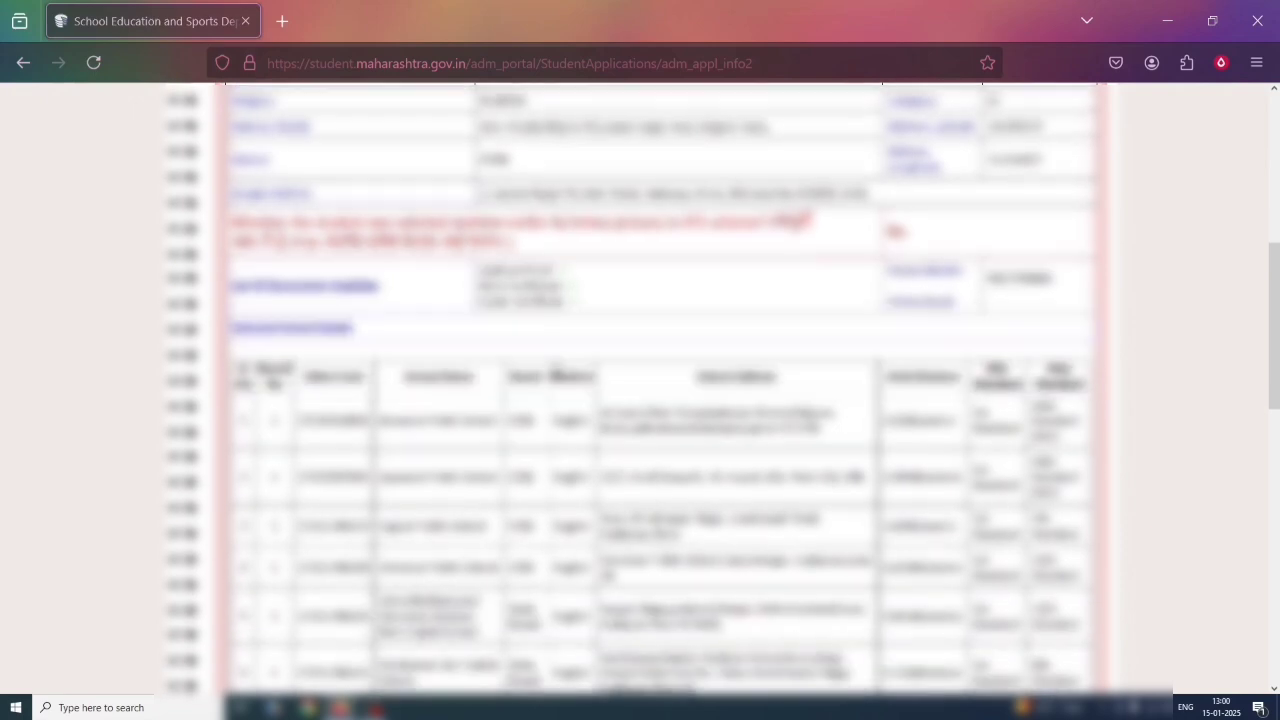
{"action": "scroll", "coordinate": [557, 372], "scroll_direction": "down", "scroll_amount": 10}
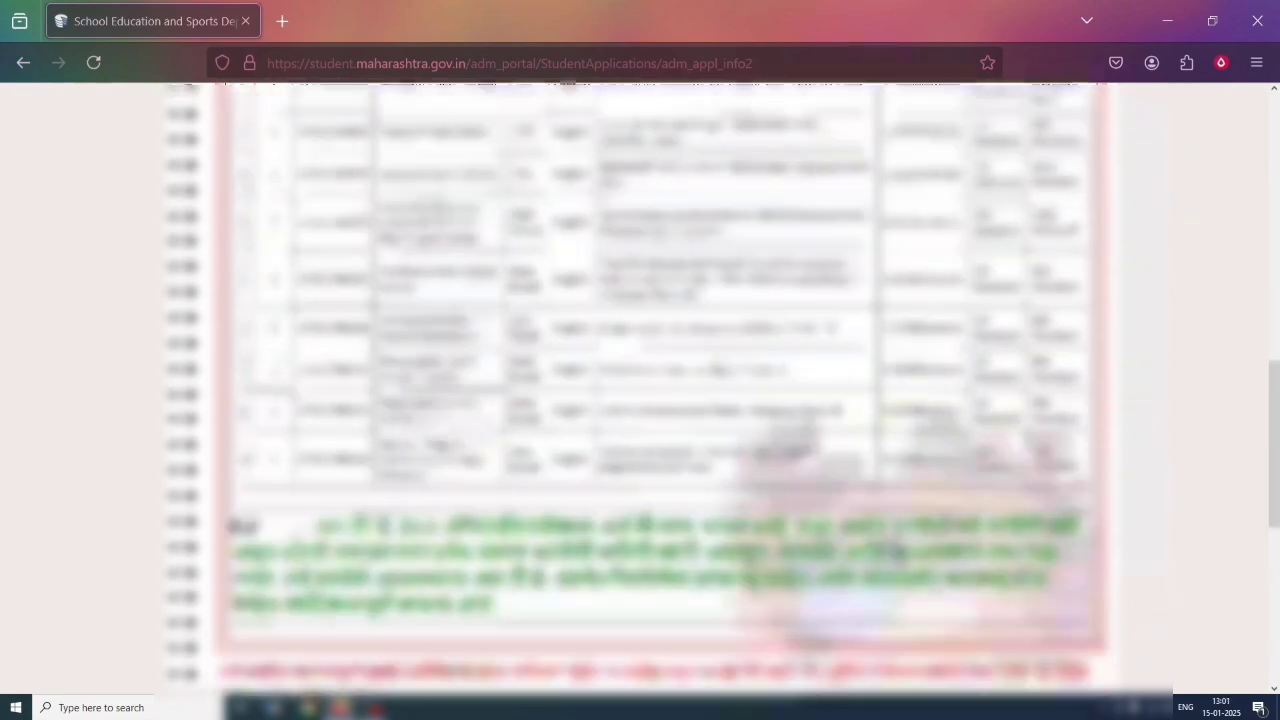
{"action": "scroll", "coordinate": [557, 372], "scroll_direction": "down", "scroll_amount": 3}
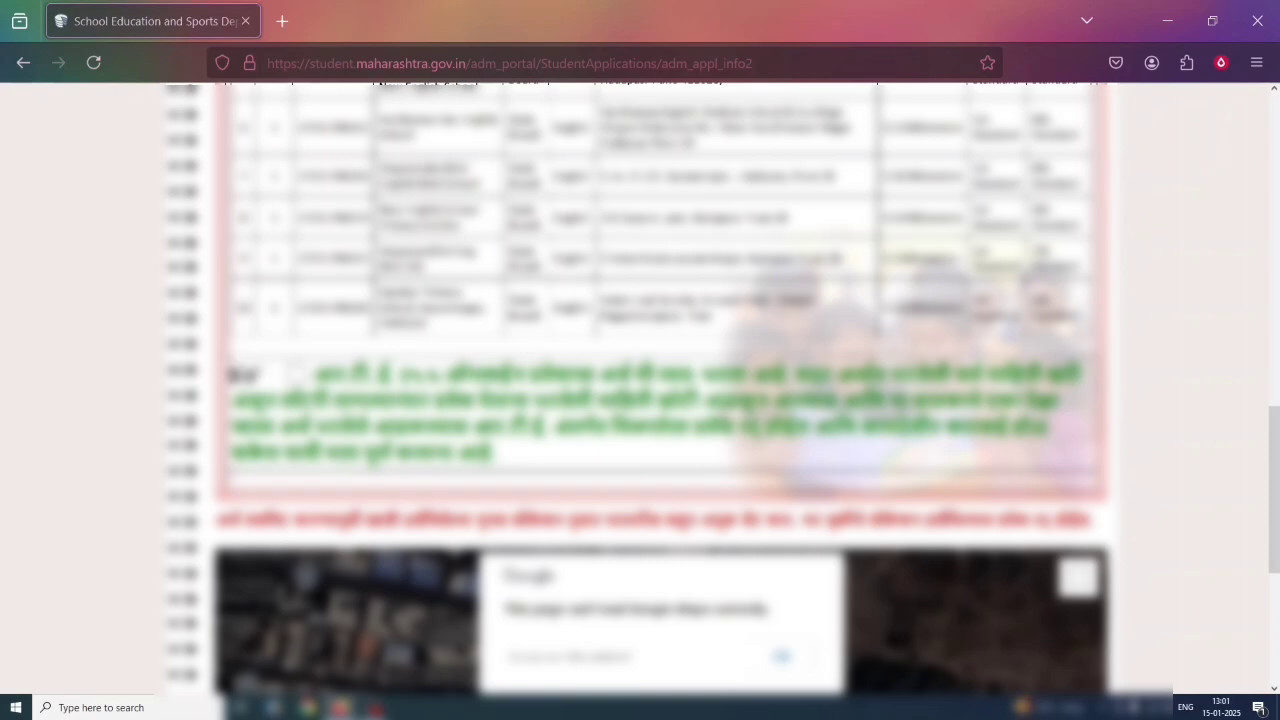
{"action": "scroll", "coordinate": [723, 412], "scroll_direction": "up", "scroll_amount": 15}
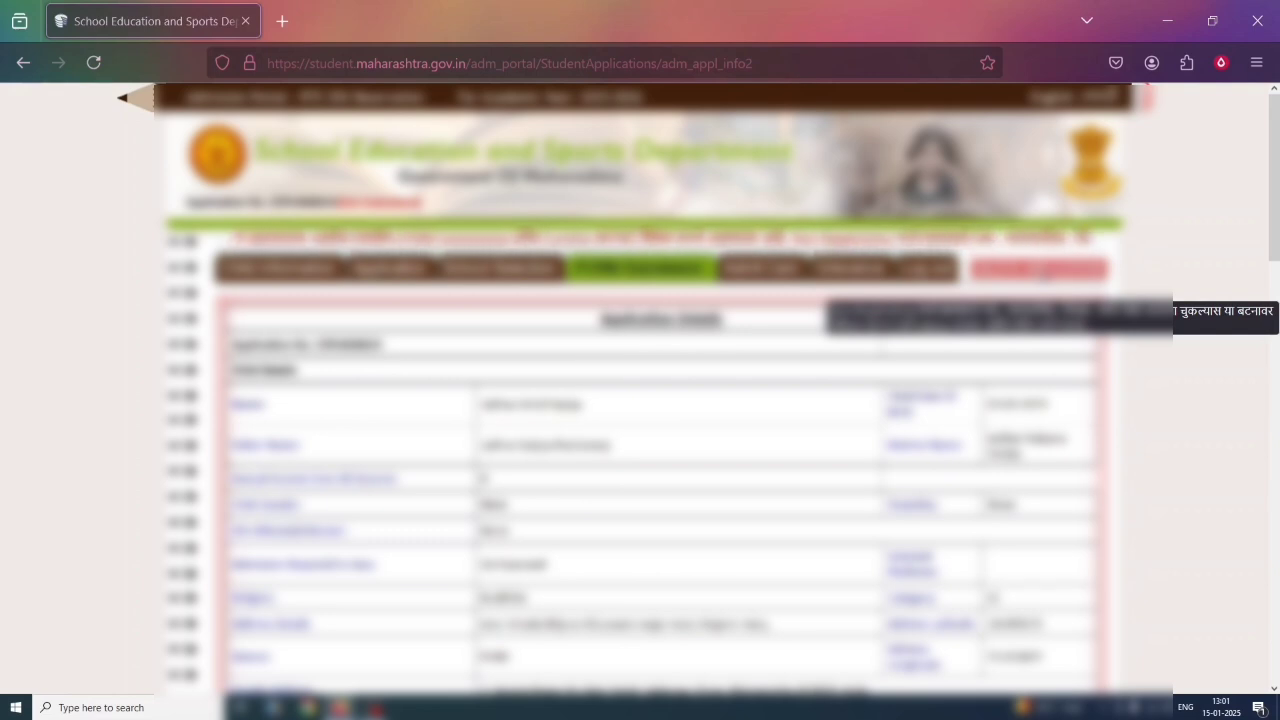
- Accept the declaration below the selected schools in the application details
{"action": "scroll", "coordinate": [776, 462], "scroll_direction": "down", "scroll_amount": 5}
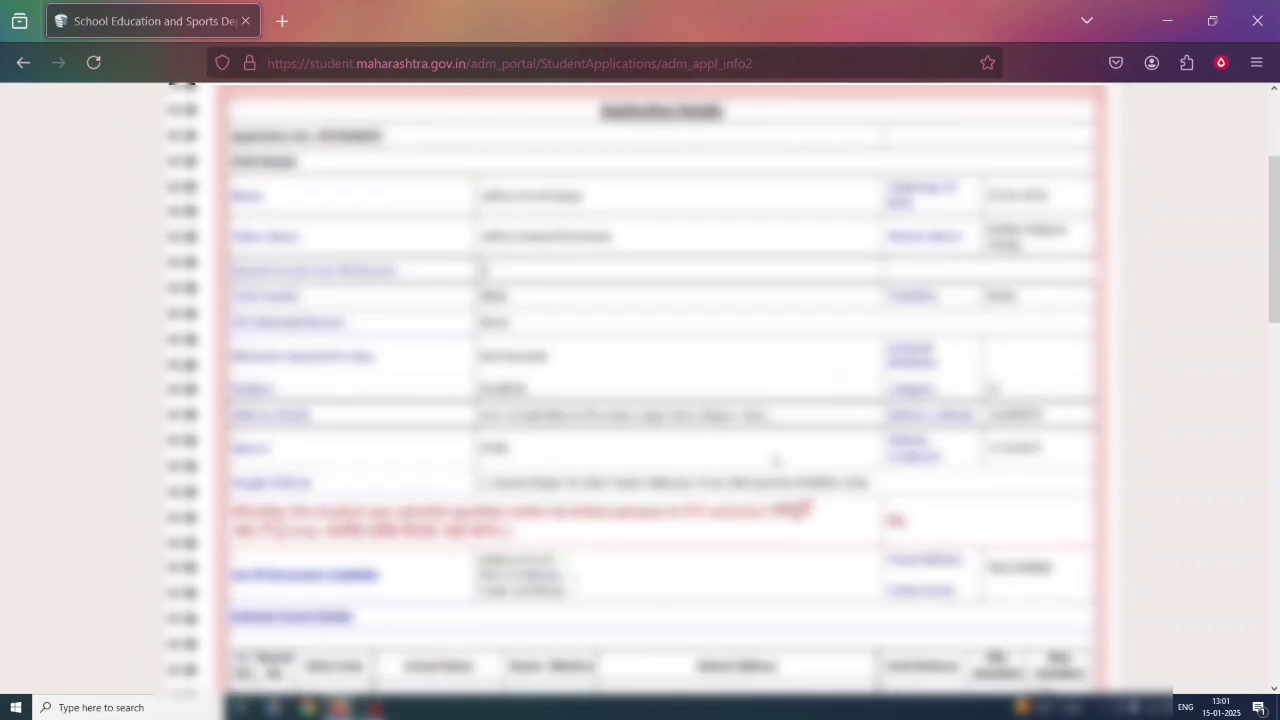
{"action": "scroll", "coordinate": [776, 462], "scroll_direction": "down", "scroll_amount": 3}
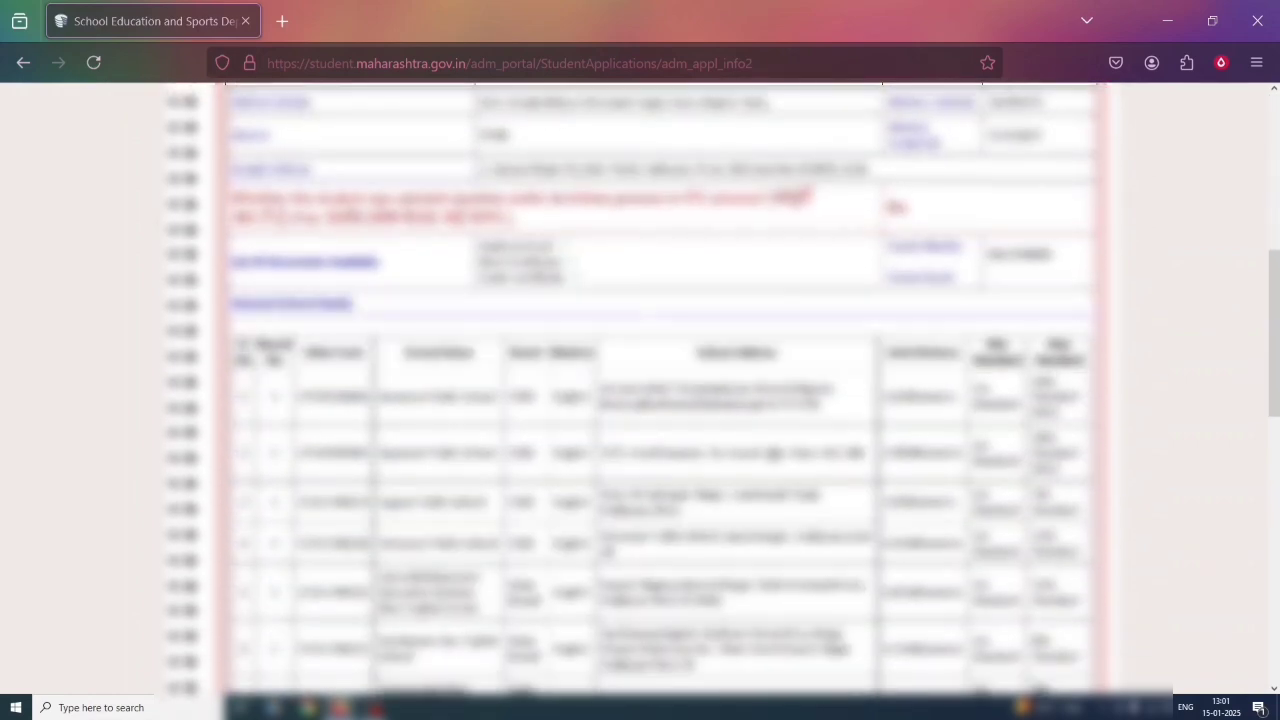
{"action": "scroll", "coordinate": [776, 458], "scroll_direction": "down", "scroll_amount": 5}
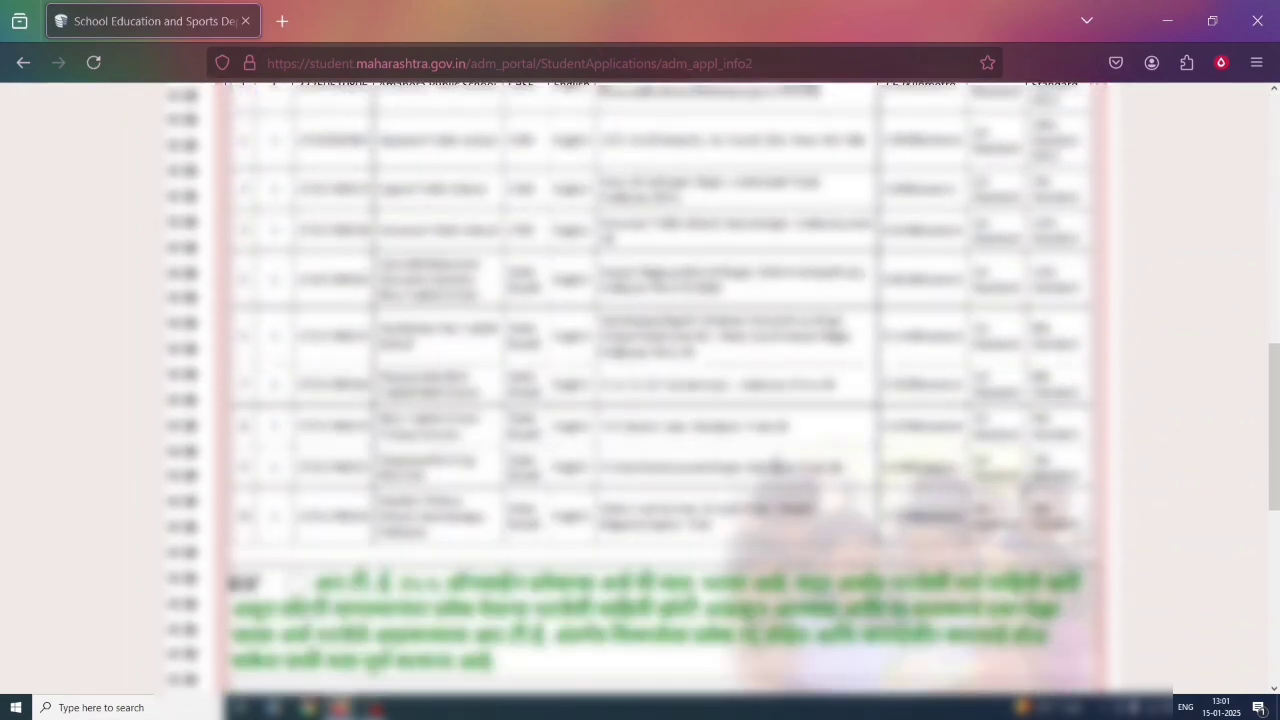
{"action": "scroll", "coordinate": [776, 458], "scroll_direction": "down", "scroll_amount": 2}
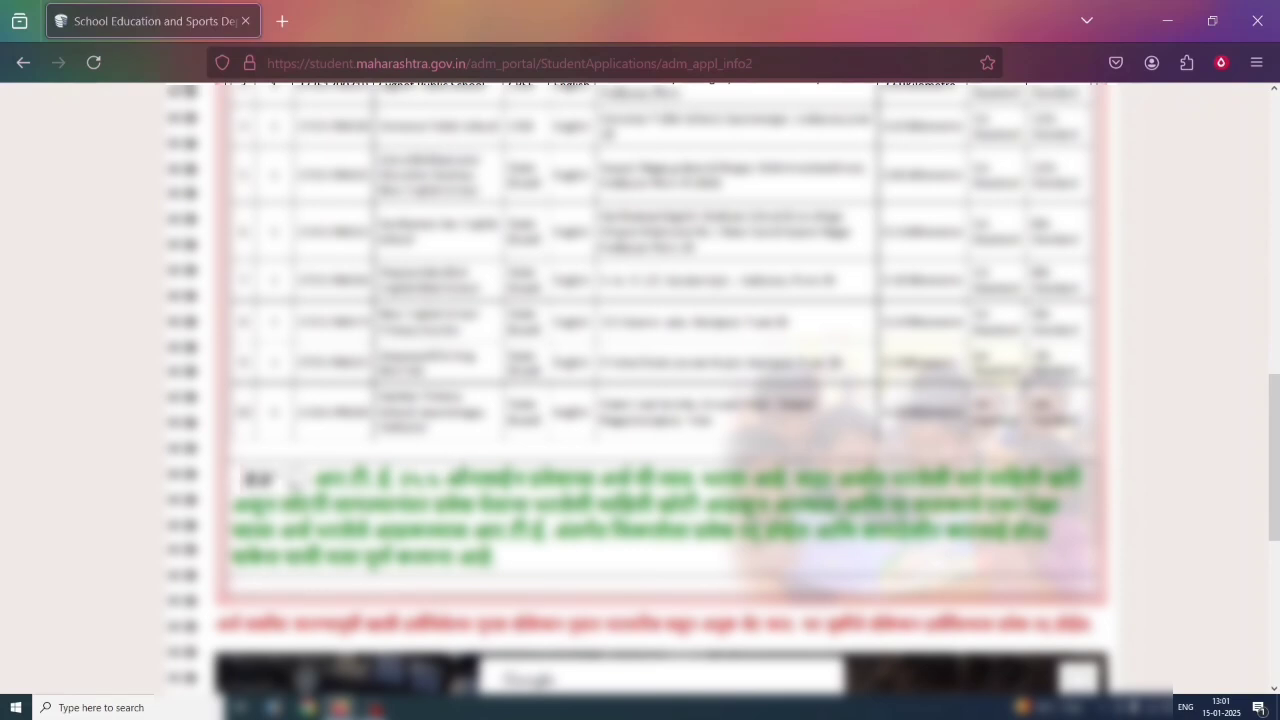
{"action": "scroll", "coordinate": [660, 400], "scroll_direction": "down", "scroll_amount": 2}
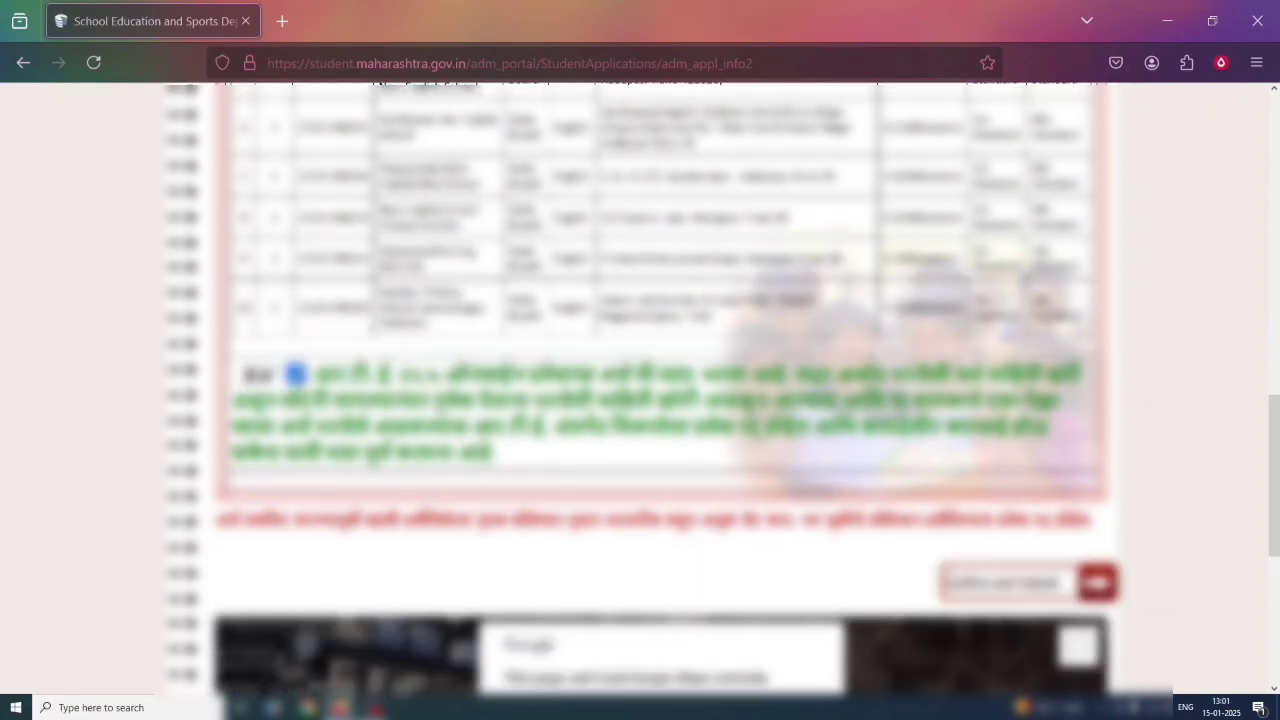
- Confirm and submit the application below the accepted declaration, approve the confirmation and acknowledge the final message
{"action": "scroll", "coordinate": [591, 437], "scroll_direction": "down", "scroll_amount": 1}
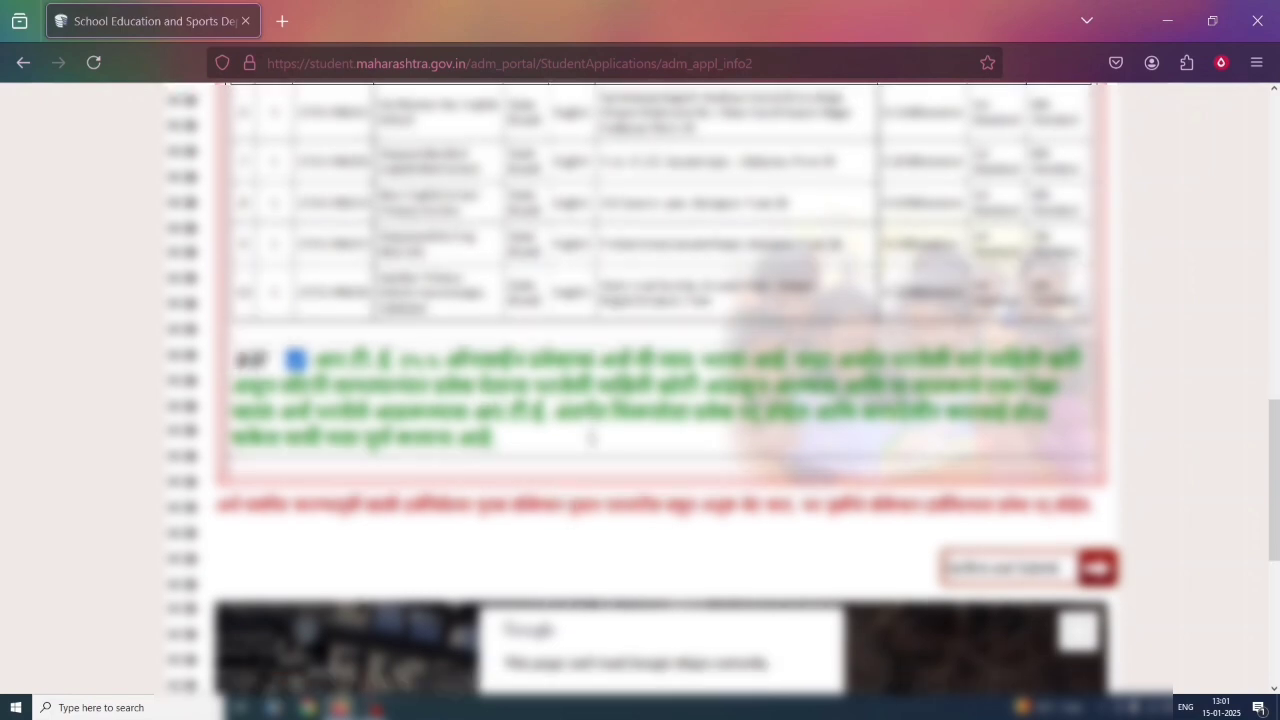
{"action": "scroll", "coordinate": [591, 437], "scroll_direction": "down", "scroll_amount": 2}
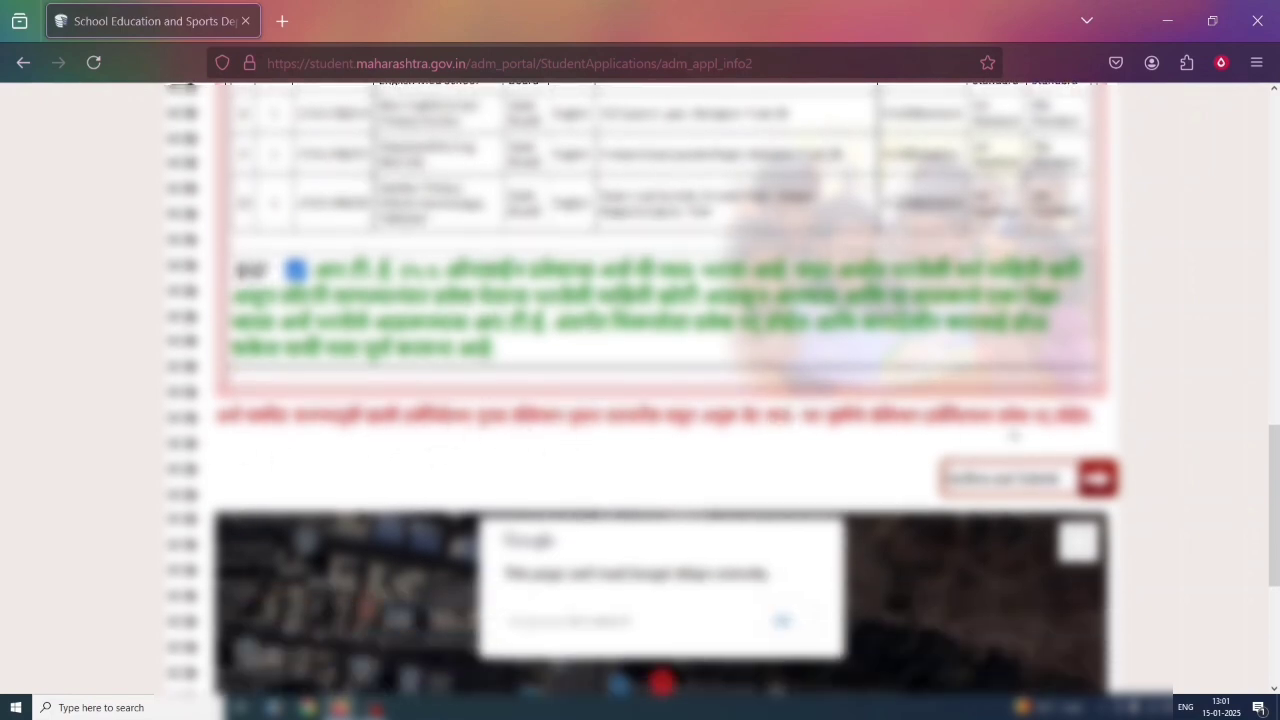
{"action": "scroll", "coordinate": [1042, 436], "scroll_direction": "down", "scroll_amount": 2}
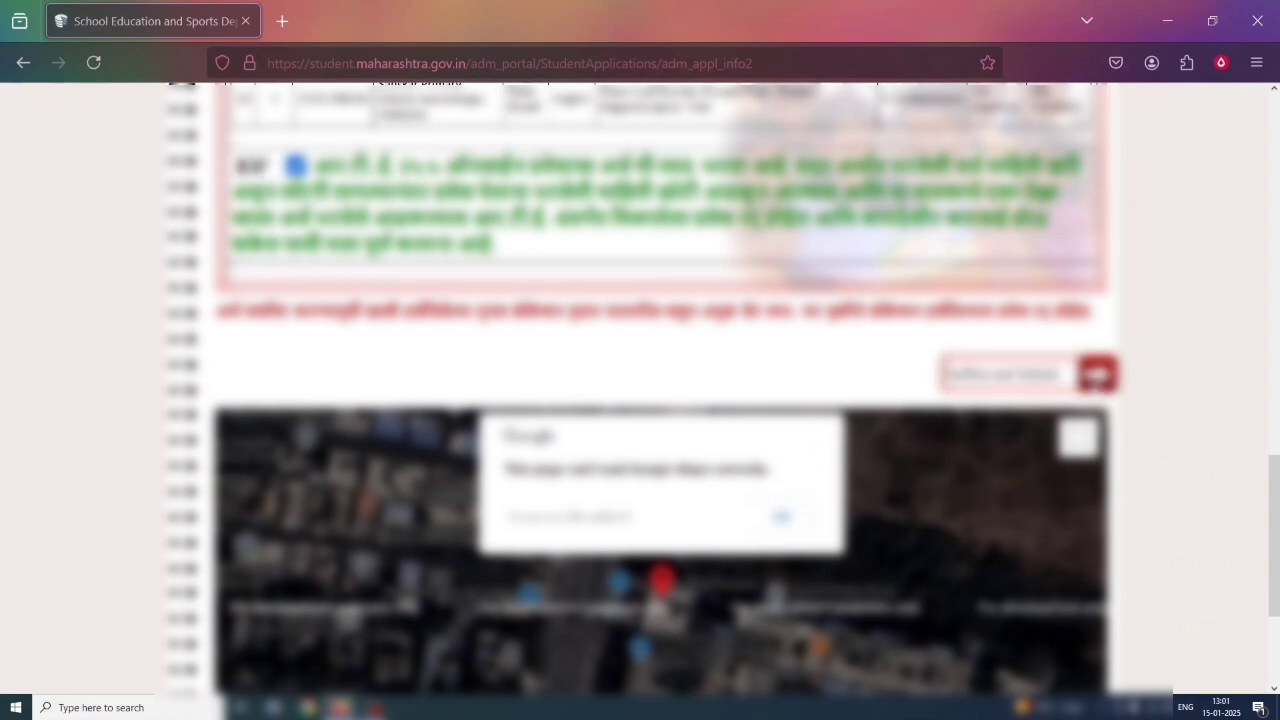
{"action": "scroll", "coordinate": [1026, 391], "scroll_direction": "down", "scroll_amount": 3}
{"action": "scroll", "coordinate": [1026, 391], "scroll_direction": "up", "scroll_amount": 3}
{"action": "left_click", "coordinate": [1028, 379]}
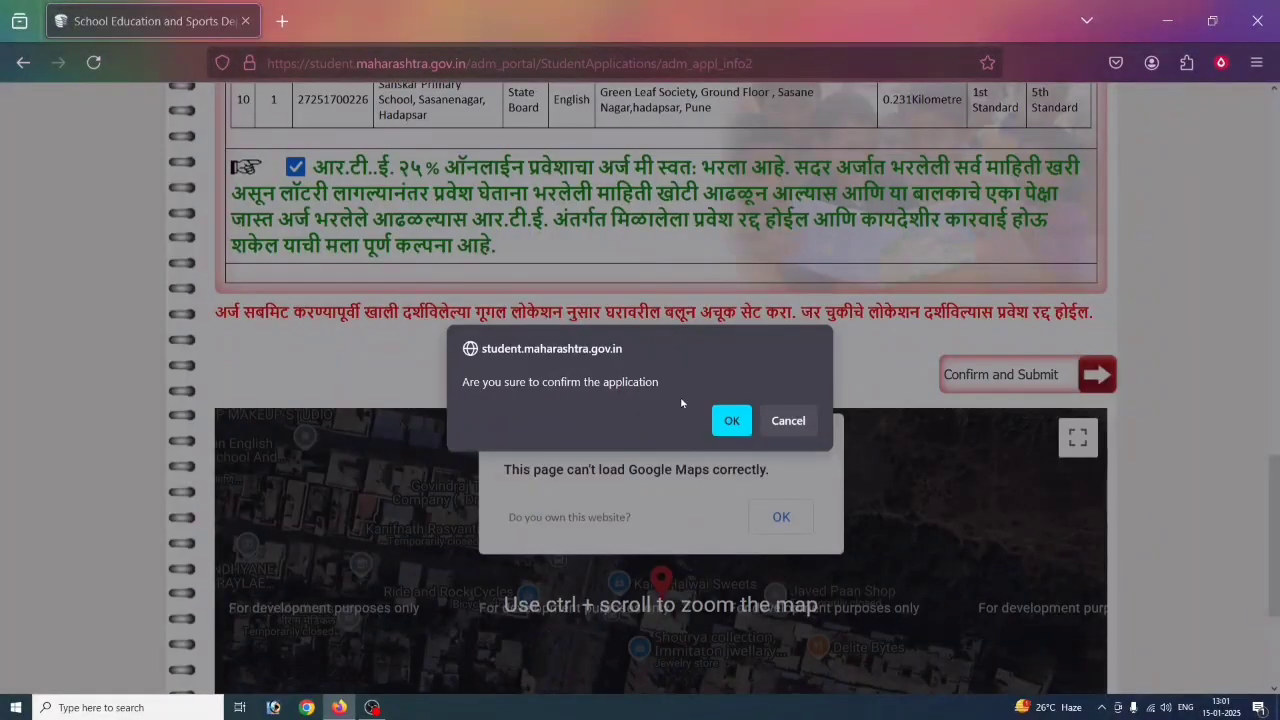
{"action": "left_click", "coordinate": [732, 421]}
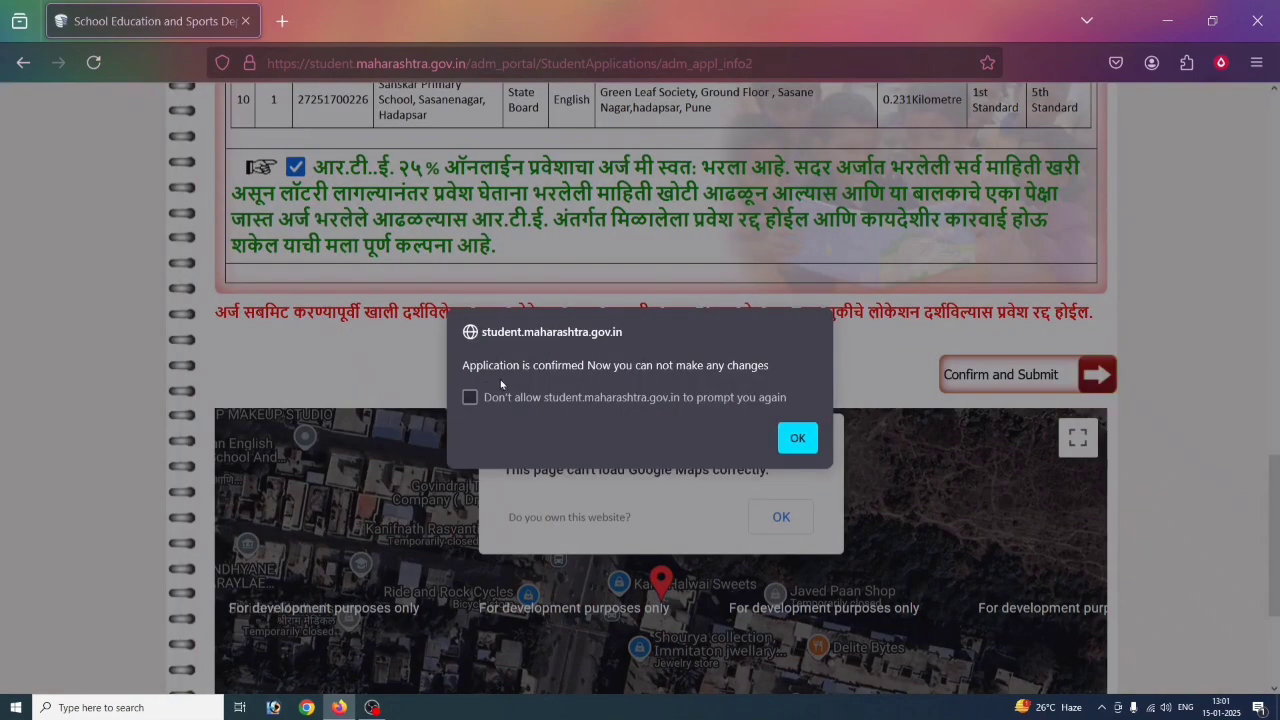
{"action": "left_click", "coordinate": [798, 440]}
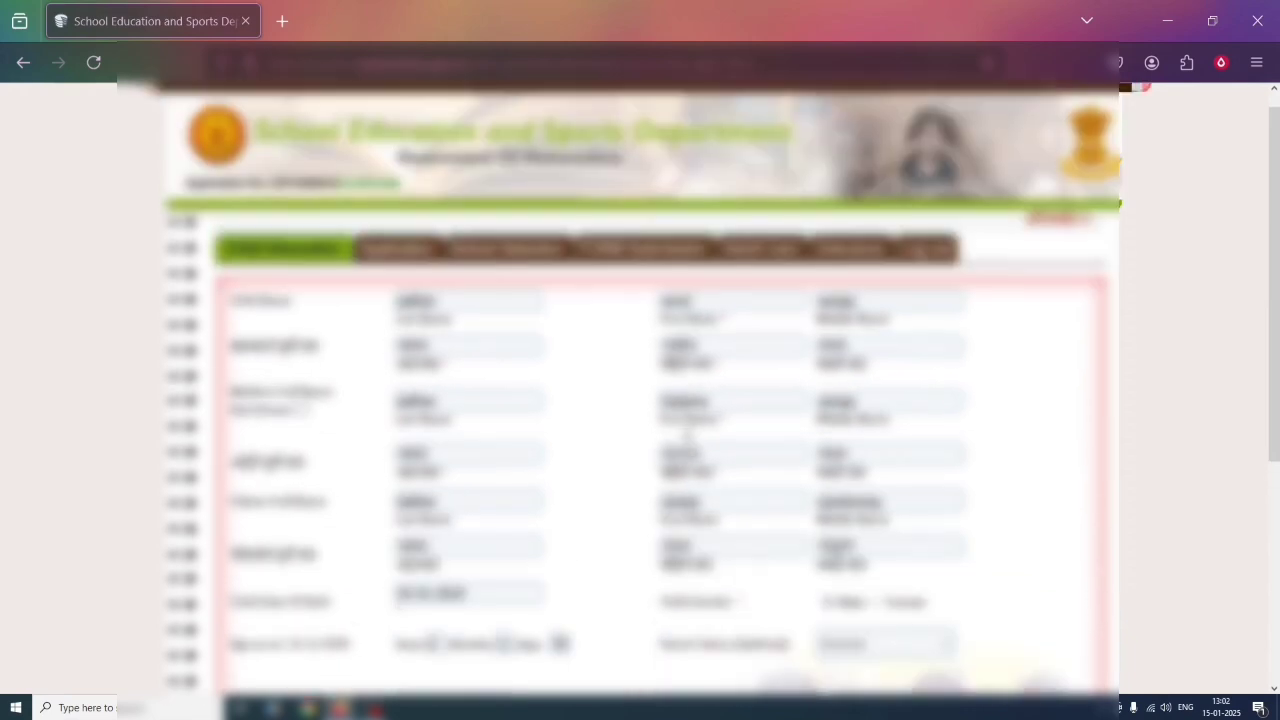
- Check the submitted child information, then reopen FORM Submission and review the application details, selected schools and home location
{"action": "scroll", "coordinate": [688, 431], "scroll_direction": "down", "scroll_amount": 4}
{"action": "scroll", "coordinate": [688, 431], "scroll_direction": "up", "scroll_amount": 4}
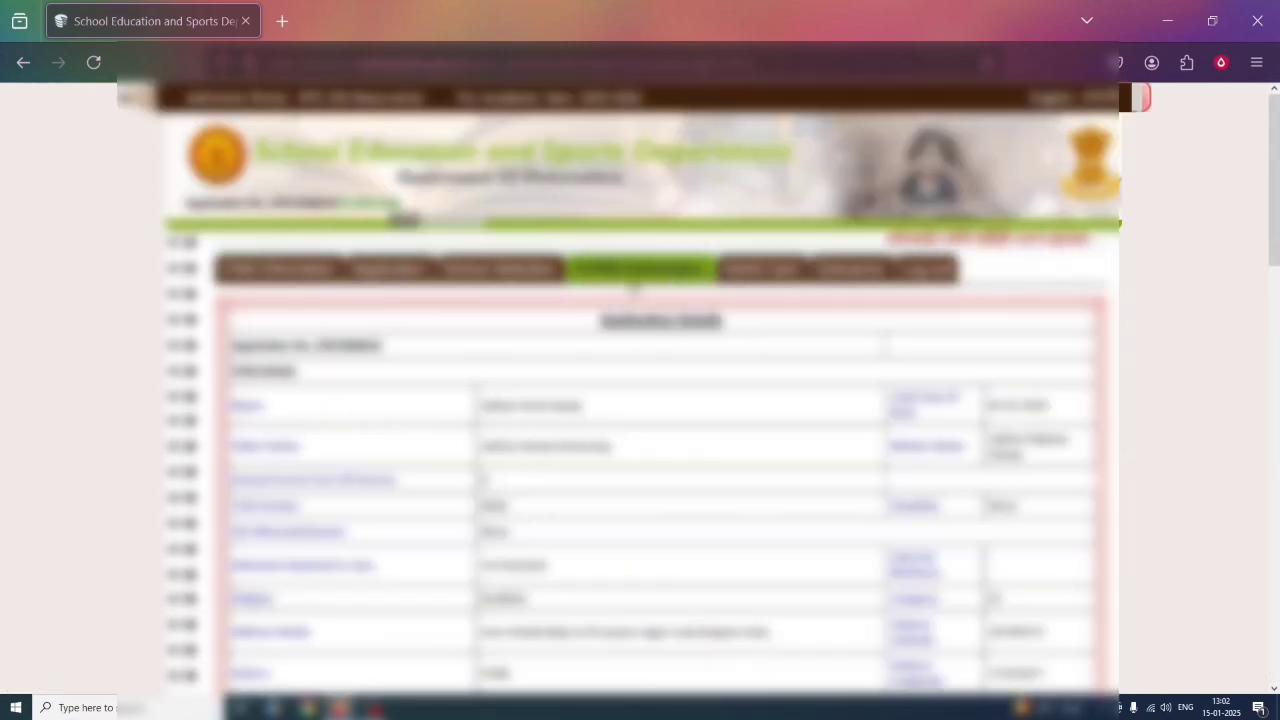
{"action": "scroll", "coordinate": [853, 442], "scroll_direction": "down", "scroll_amount": 15}
{"action": "scroll", "coordinate": [853, 442], "scroll_direction": "up", "scroll_amount": 6}
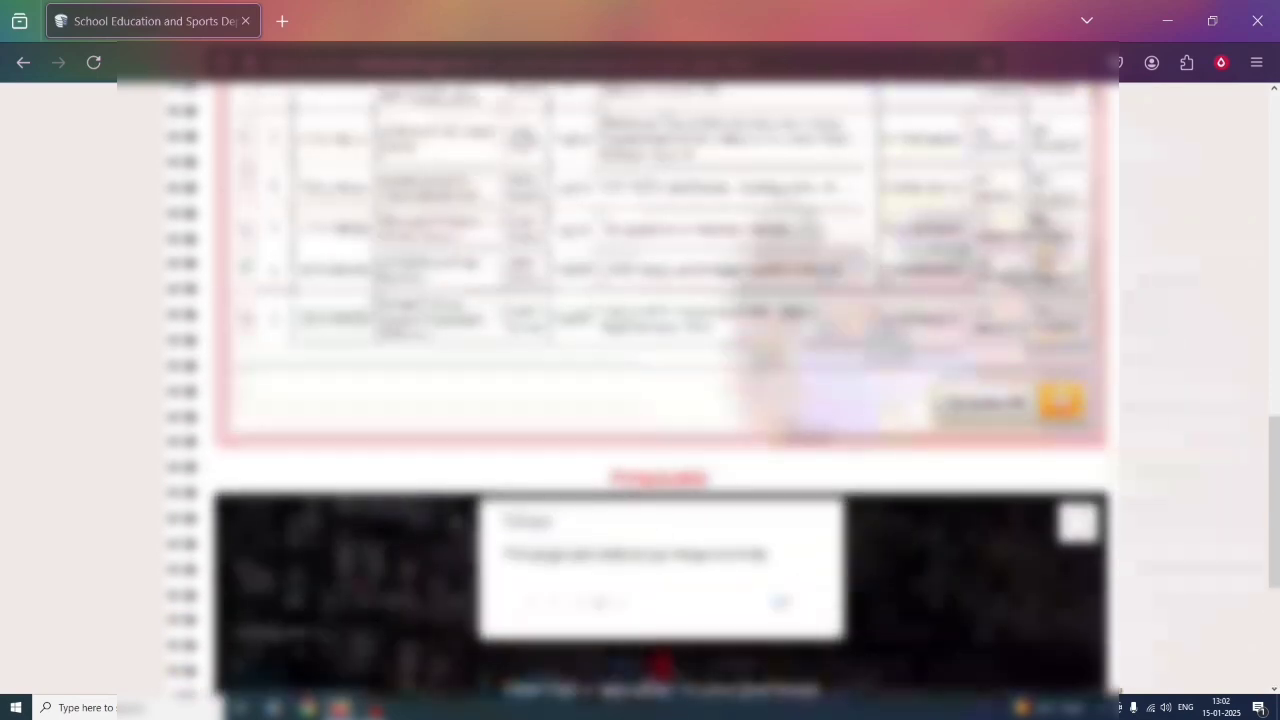
{"action": "scroll", "coordinate": [838, 441], "scroll_direction": "down", "scroll_amount": 1}
{"action": "scroll", "coordinate": [838, 441], "scroll_direction": "up", "scroll_amount": 5}
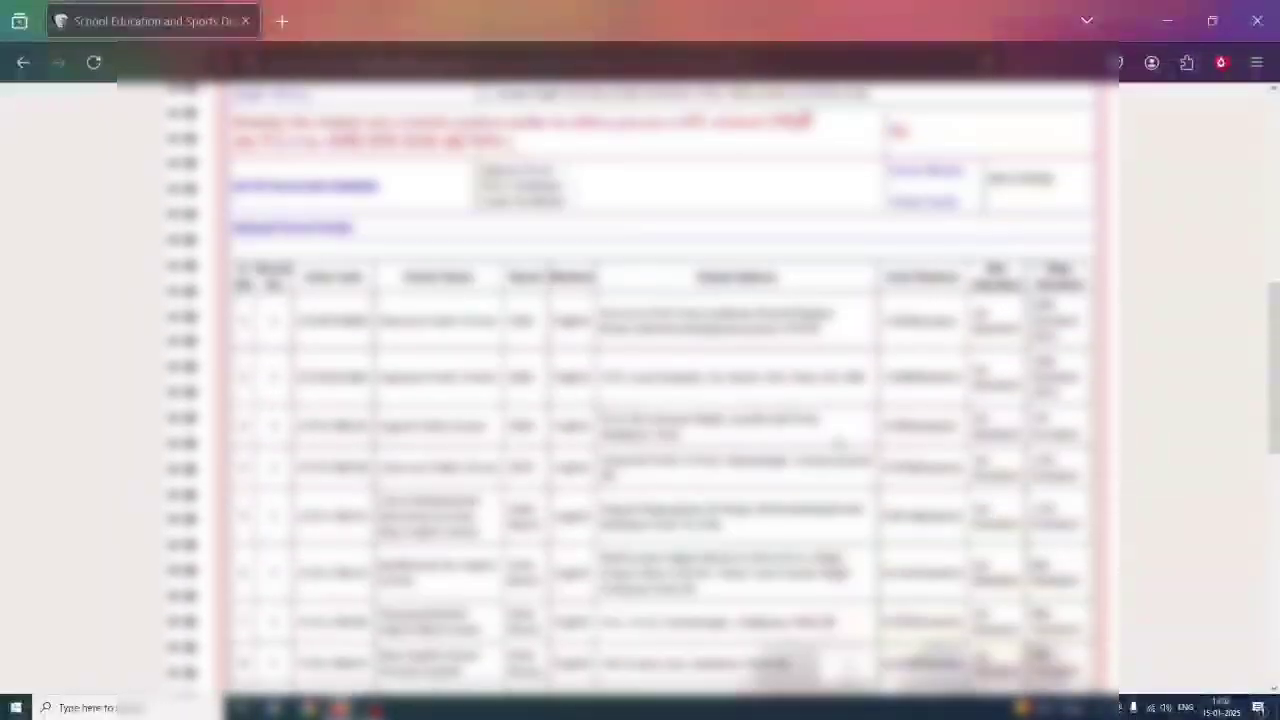
{"action": "scroll", "coordinate": [838, 441], "scroll_direction": "up", "scroll_amount": 5}
{"action": "scroll", "coordinate": [838, 441], "scroll_direction": "down", "scroll_amount": 8}
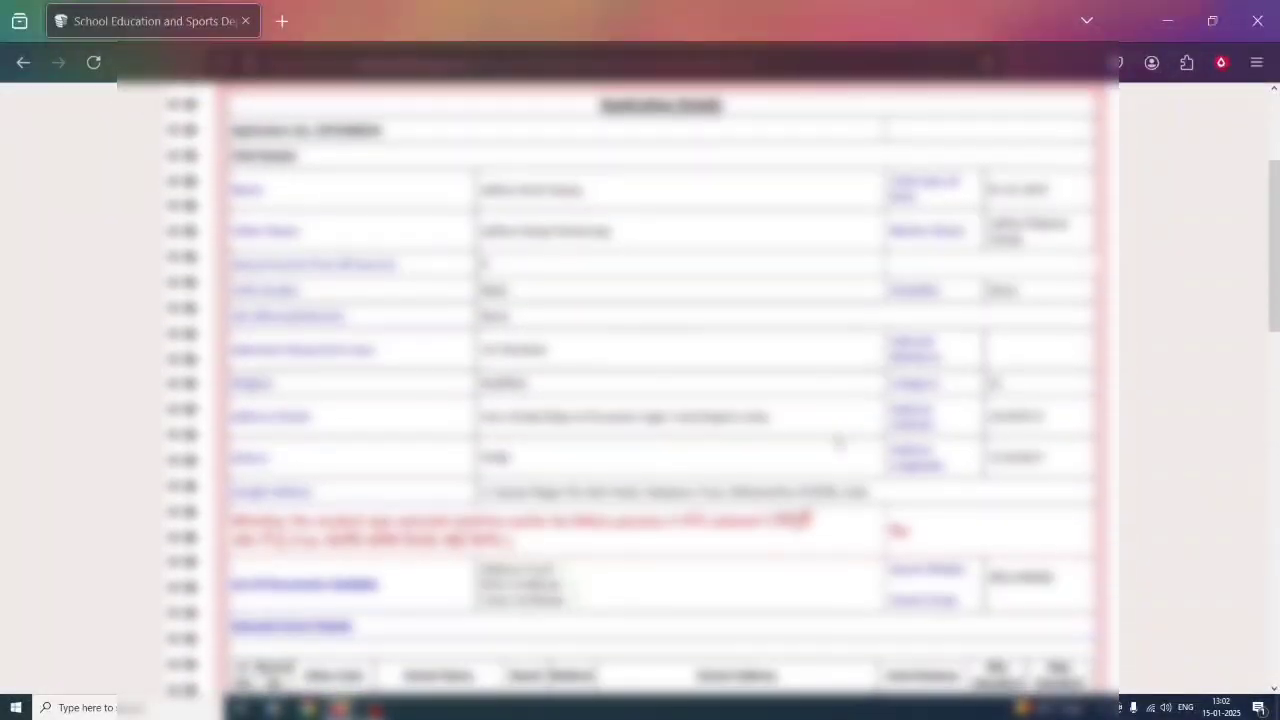
{"action": "scroll", "coordinate": [838, 441], "scroll_direction": "down", "scroll_amount": 2}
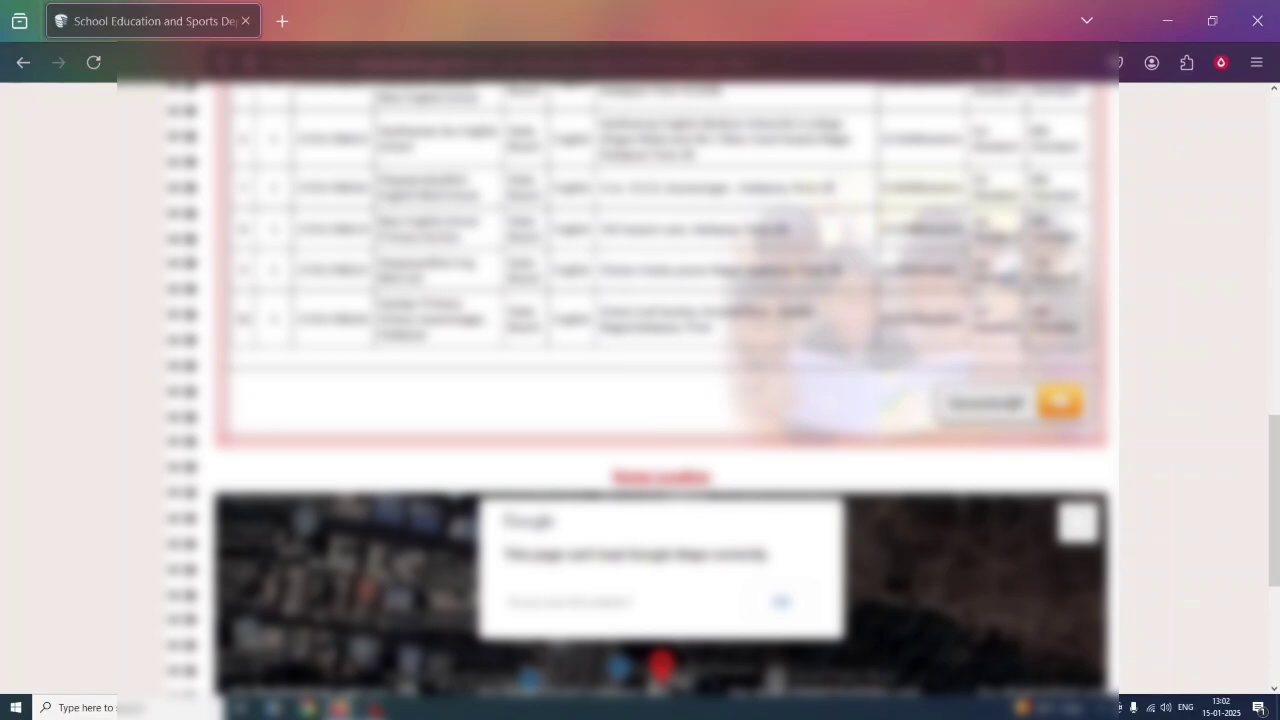
- Open the submitted application form as a PDF and review it from the application details to the closing instructions
{"action": "left_click", "coordinate": [1009, 405]}
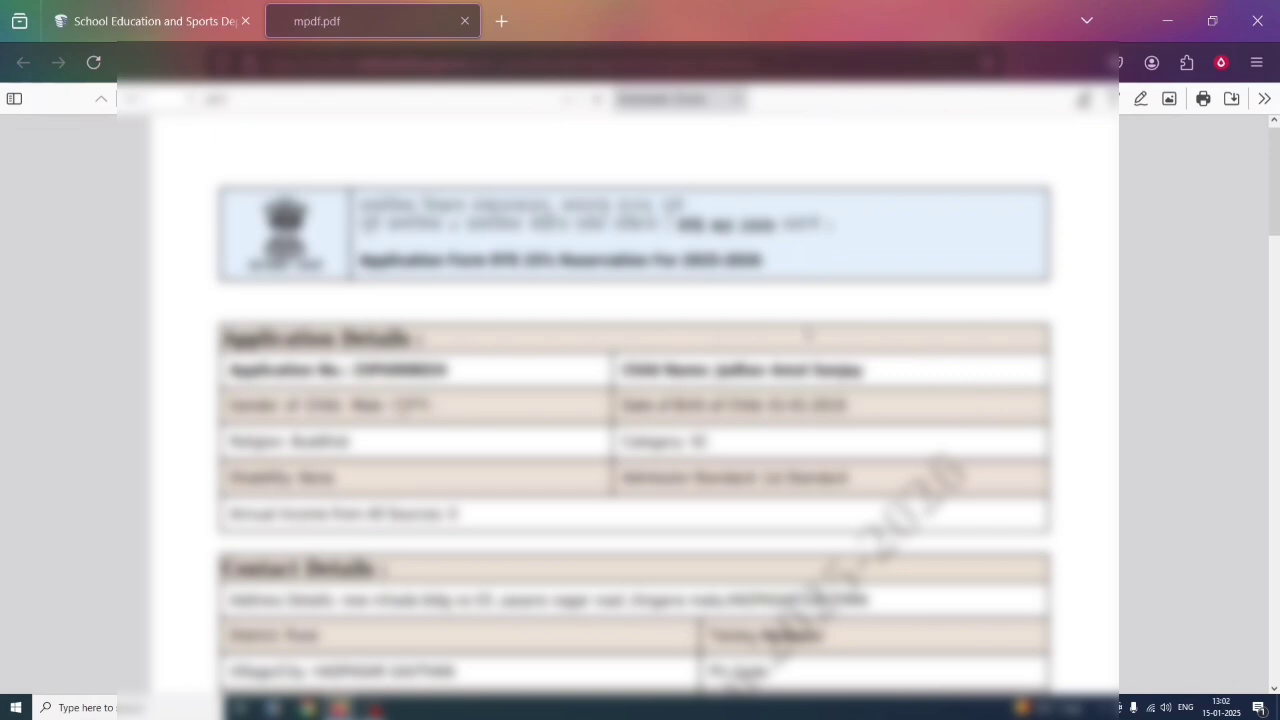
{"action": "scroll", "coordinate": [808, 333], "scroll_direction": "down", "scroll_amount": 15}
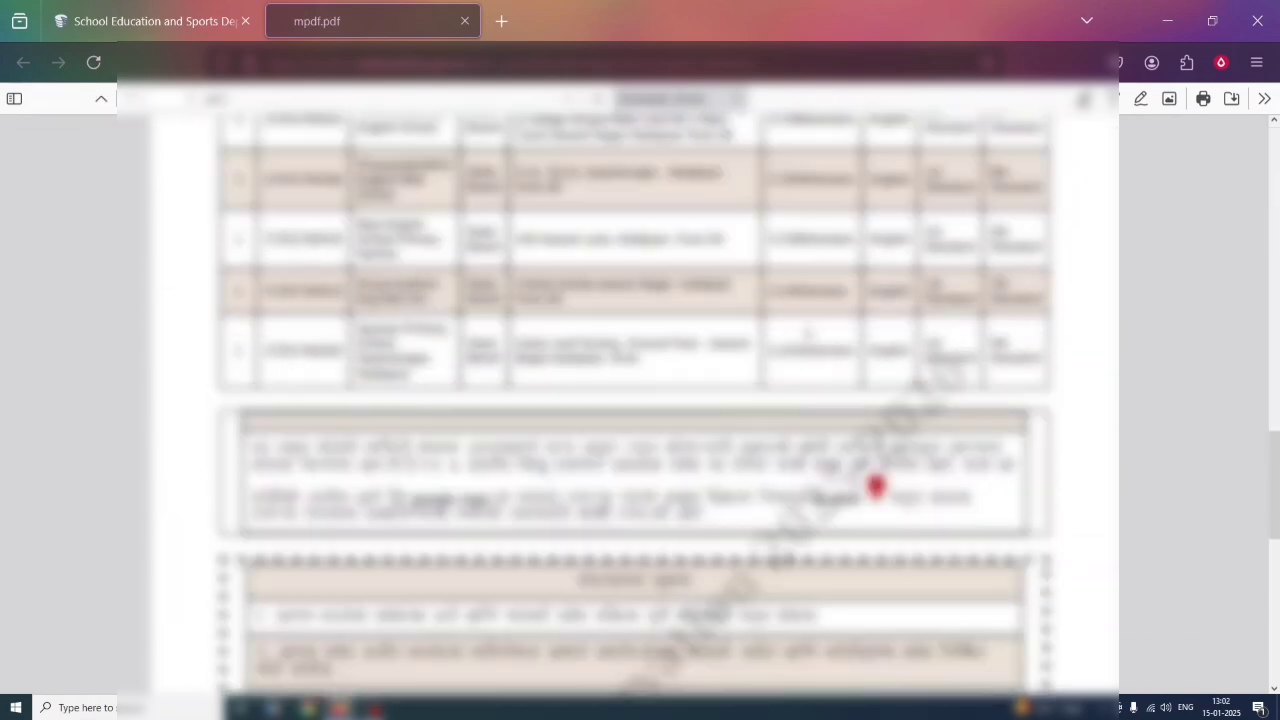
{"action": "scroll", "coordinate": [808, 335], "scroll_direction": "down", "scroll_amount": 8}
{"action": "scroll", "coordinate": [803, 342], "scroll_direction": "up", "scroll_amount": 20}
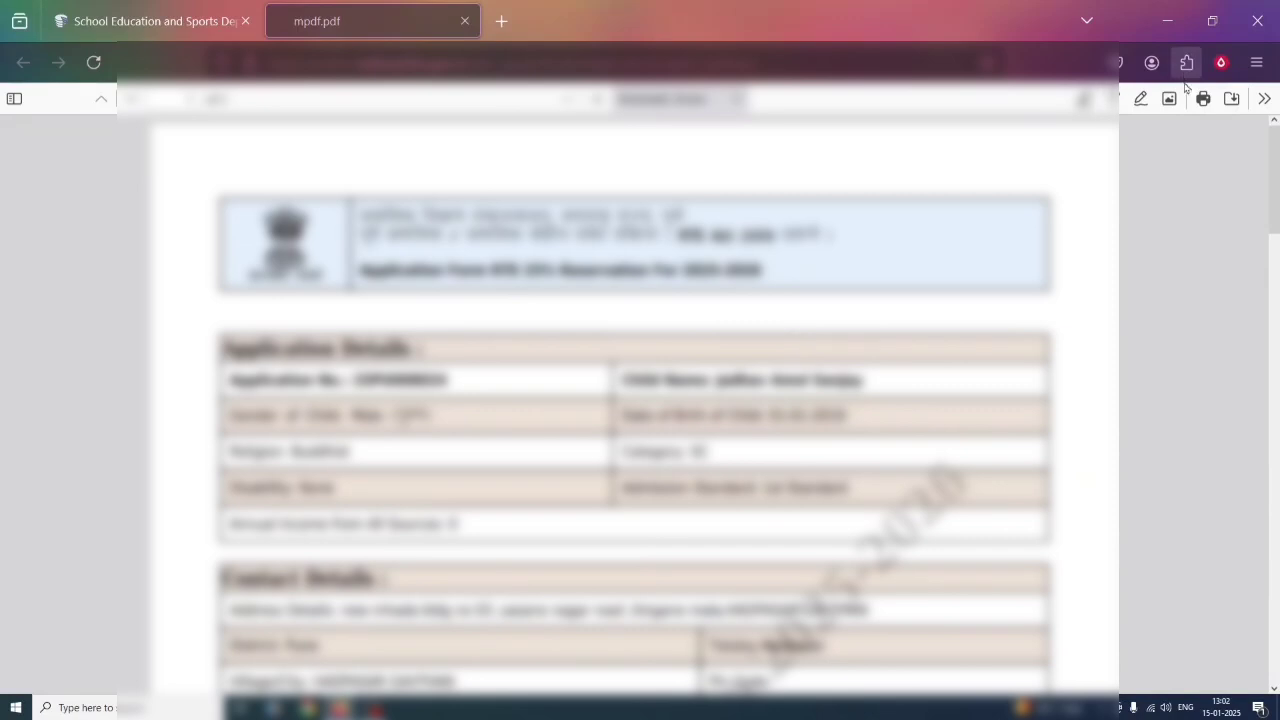
- Print the application form to a PDF file named mpdf in the Downloads folder
{"action": "left_click", "coordinate": [1202, 98]}
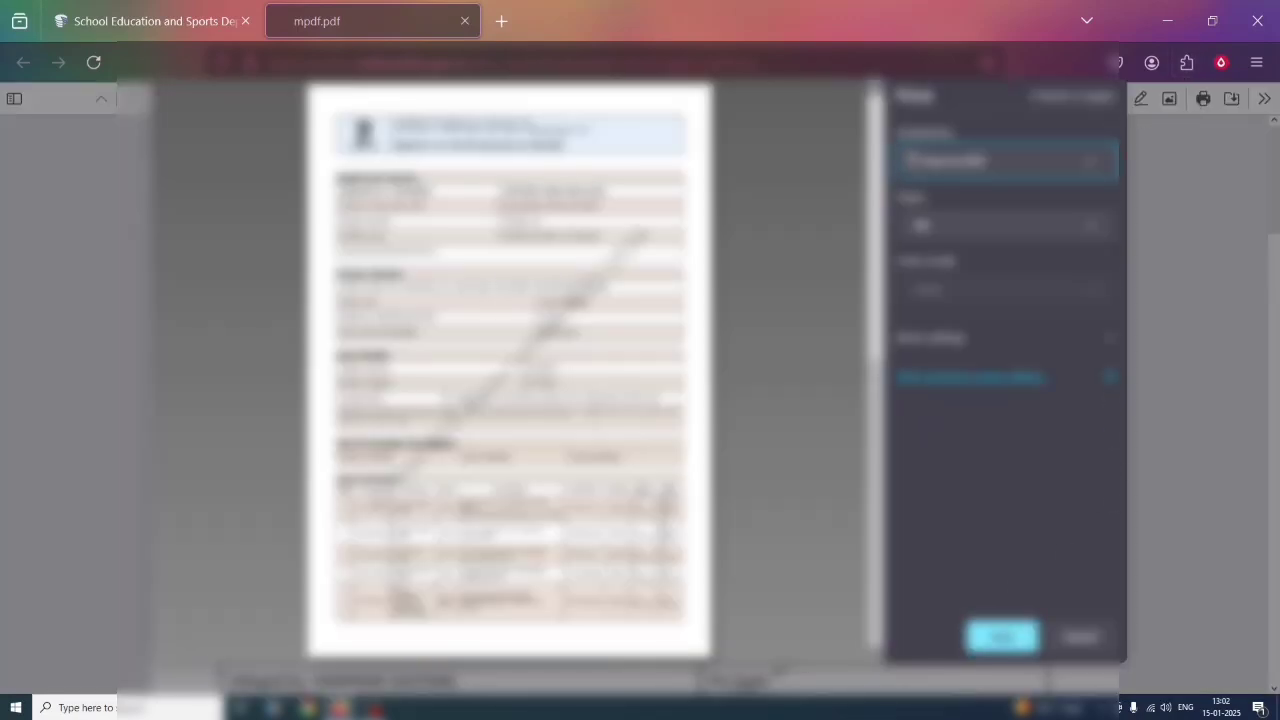
{"action": "left_click", "coordinate": [1001, 637]}
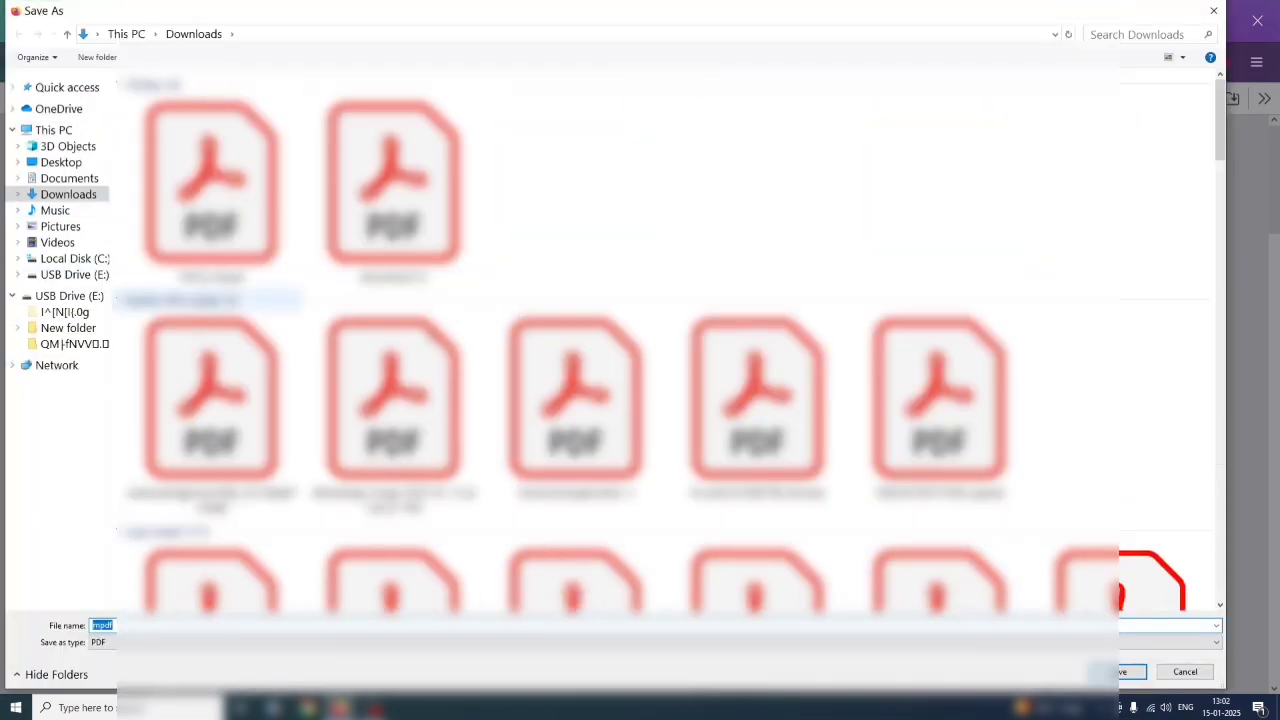
{"action": "left_click", "coordinate": [1122, 676]}
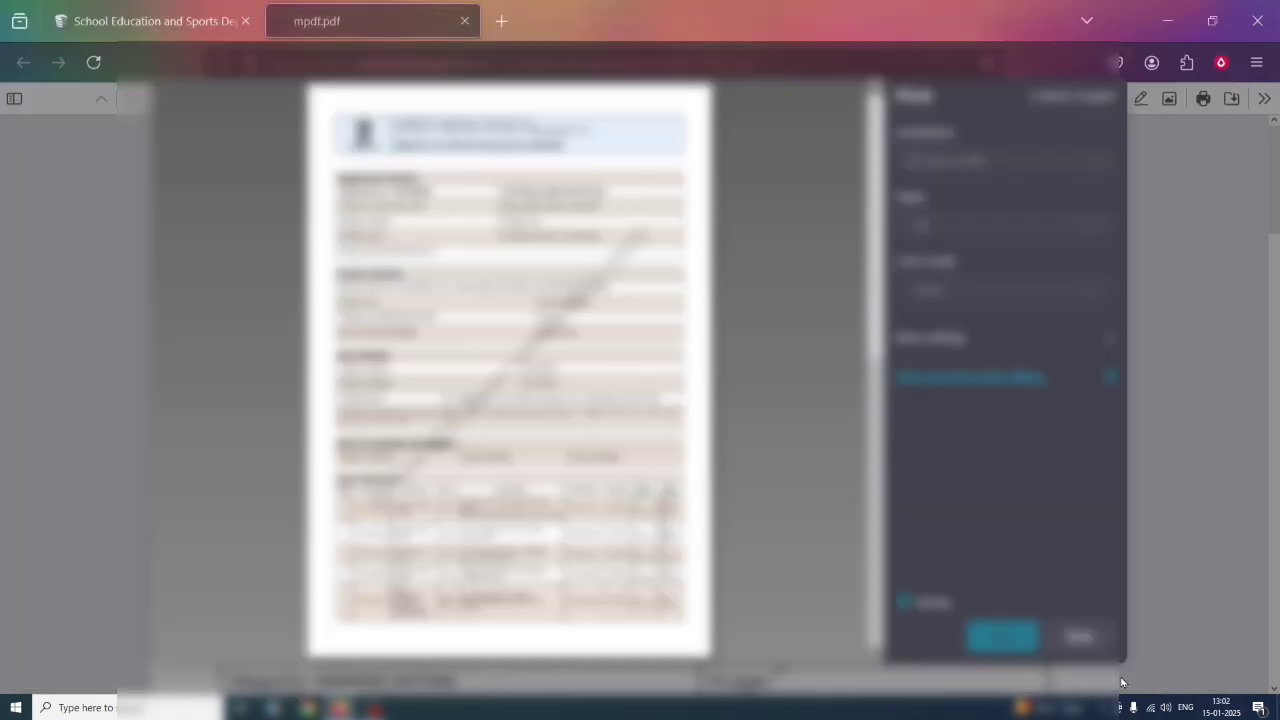